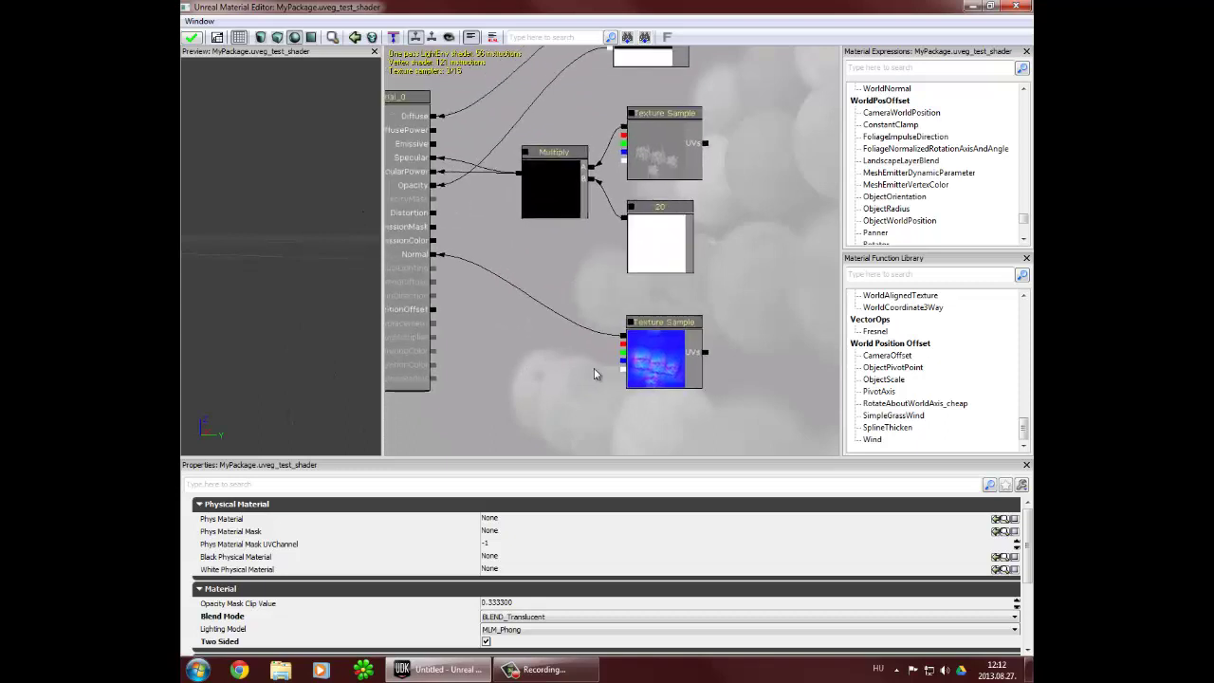
- Place a SceneCaptureCubeMapActor from the Uncategorized actor classes on the floor near the cube and raise it slightly
{"action": "left_click", "coordinate": [895, 70]}
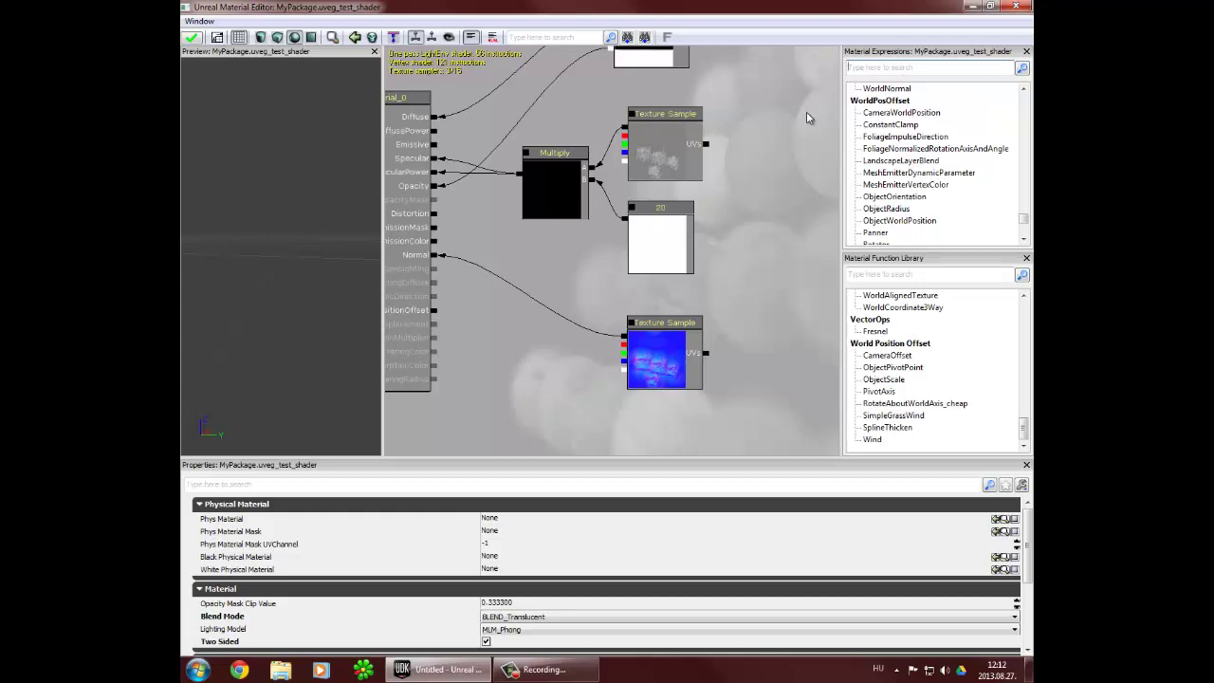
{"action": "left_click", "coordinate": [974, 11]}
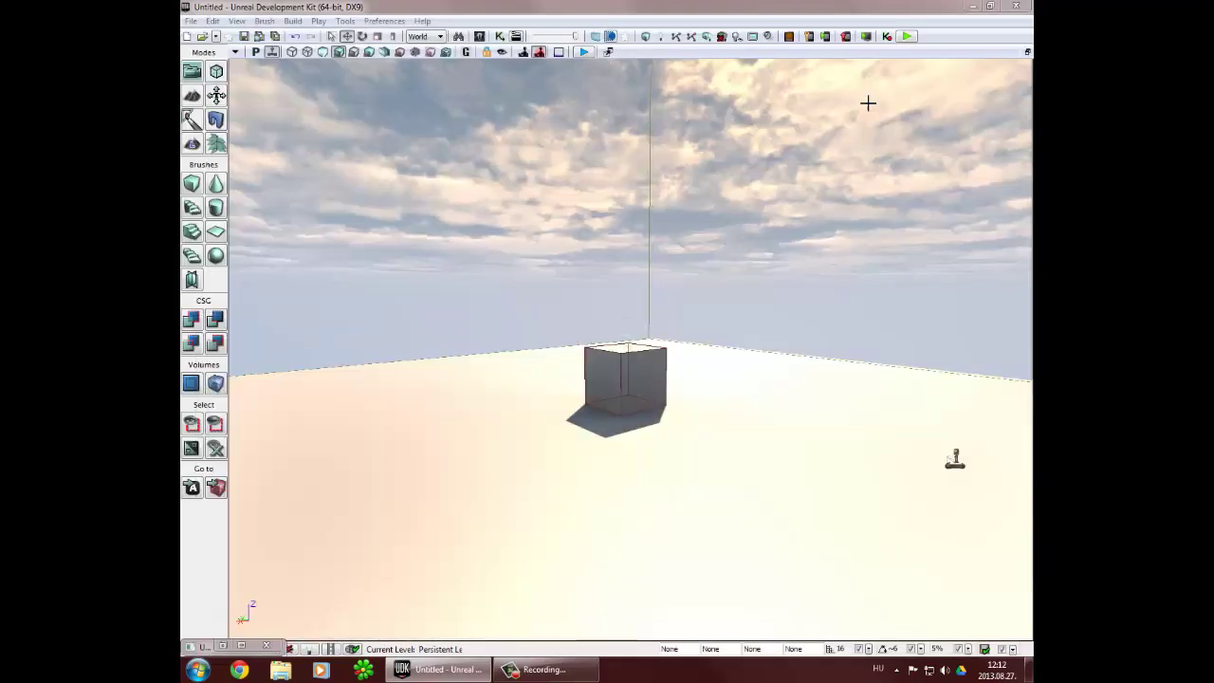
{"action": "left_click_drag", "start_coordinate": [1030, 106], "coordinate": [569, 2]}
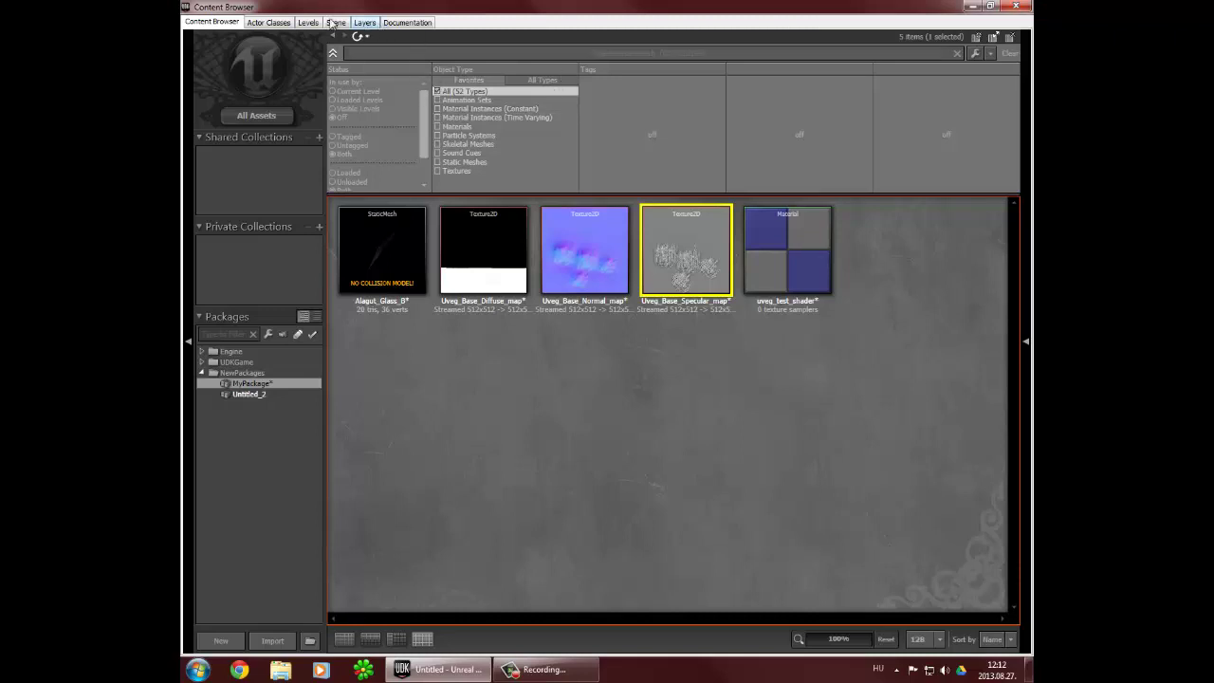
{"action": "left_click", "coordinate": [261, 25]}
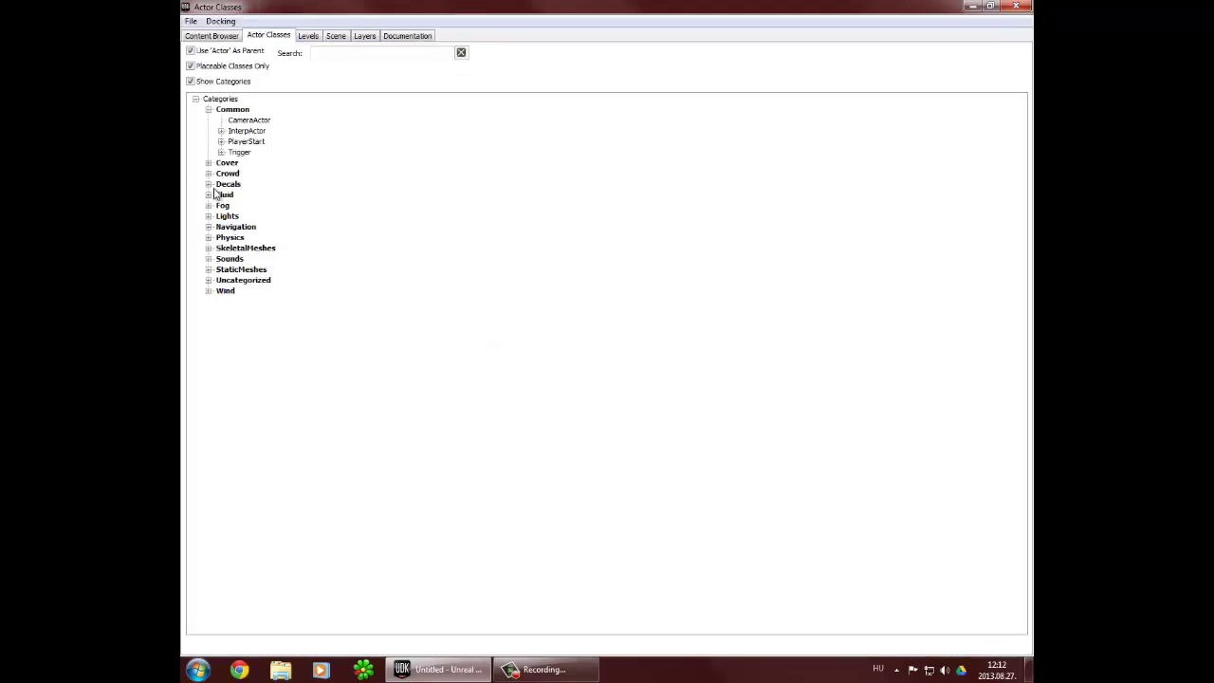
{"action": "left_click", "coordinate": [209, 280]}
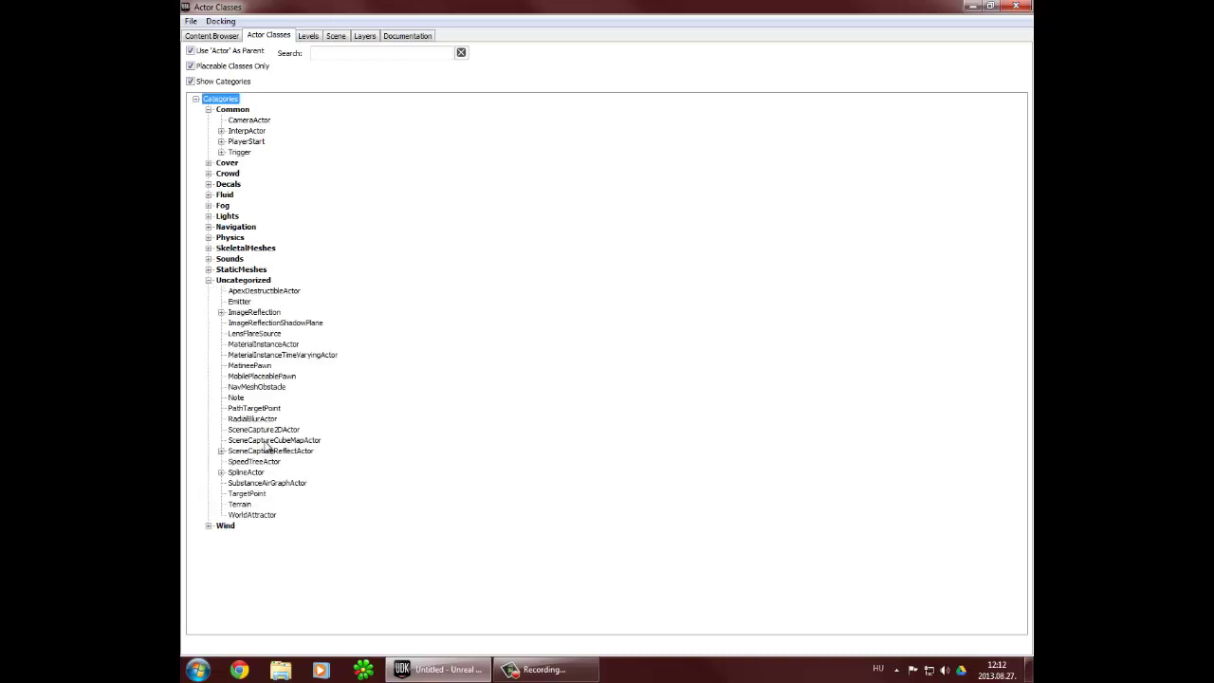
{"action": "left_click", "coordinate": [307, 442]}
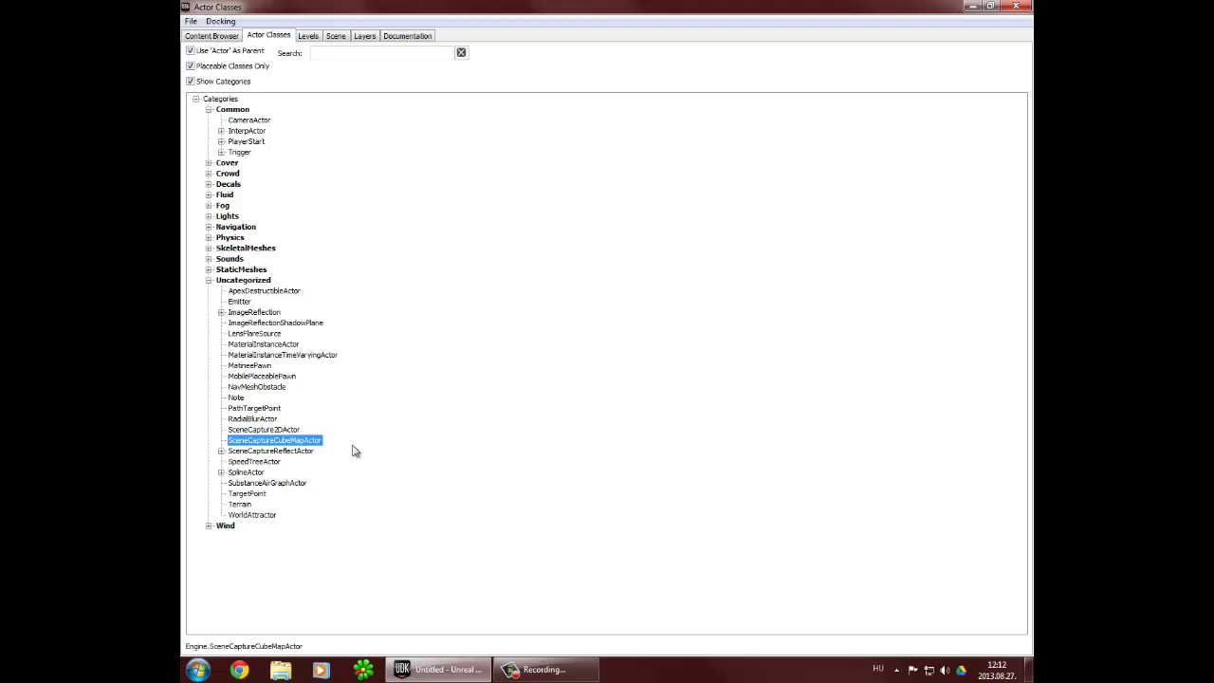
{"action": "left_click_drag", "start_coordinate": [648, 8], "coordinate": [1213, 57]}
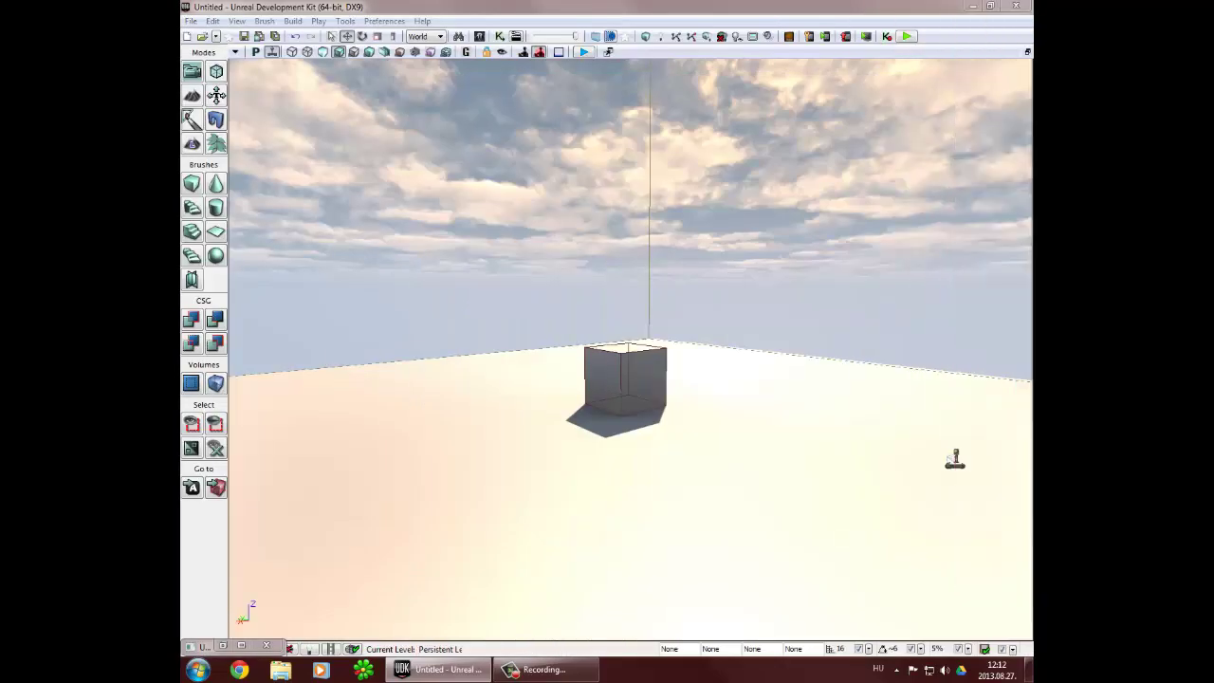
{"action": "left_click_drag", "start_coordinate": [621, 522], "coordinate": [513, 474]}
{"action": "left_click_drag", "start_coordinate": [509, 422], "coordinate": [507, 388]}
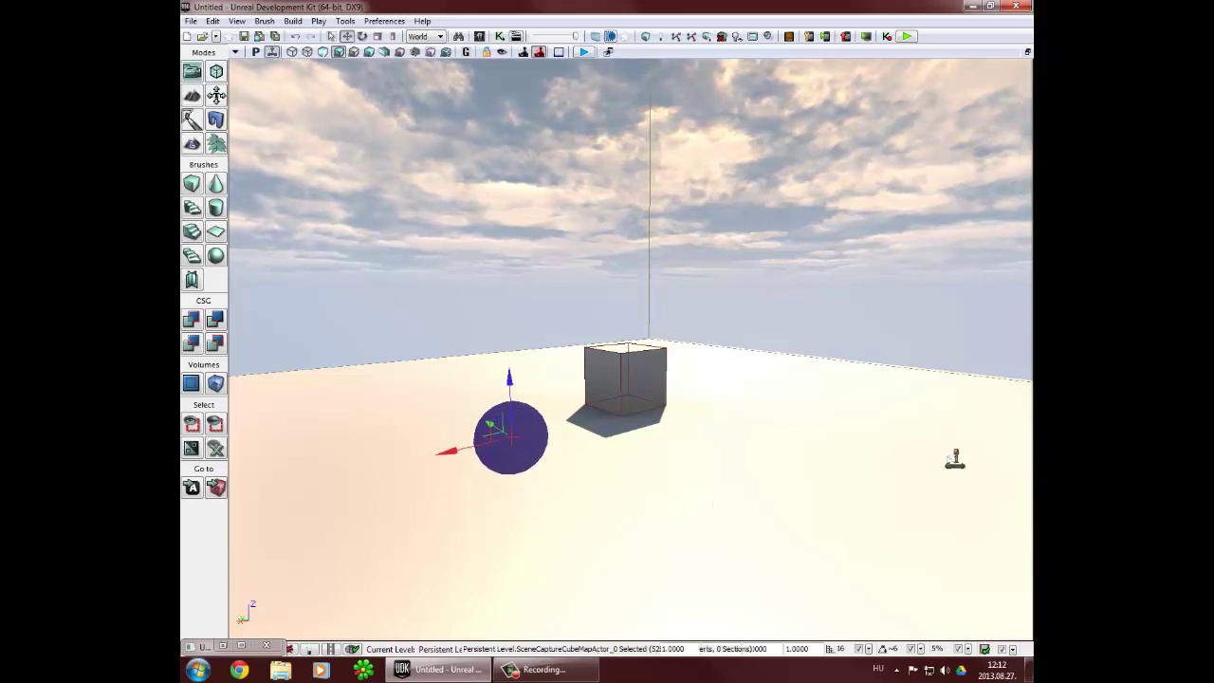
- Create a TextureRenderTarget2D named RTF_reflection in MyPackage, keeping its default size, and close its texture properties
{"action": "left_click_drag", "start_coordinate": [1213, 76], "coordinate": [626, 3]}
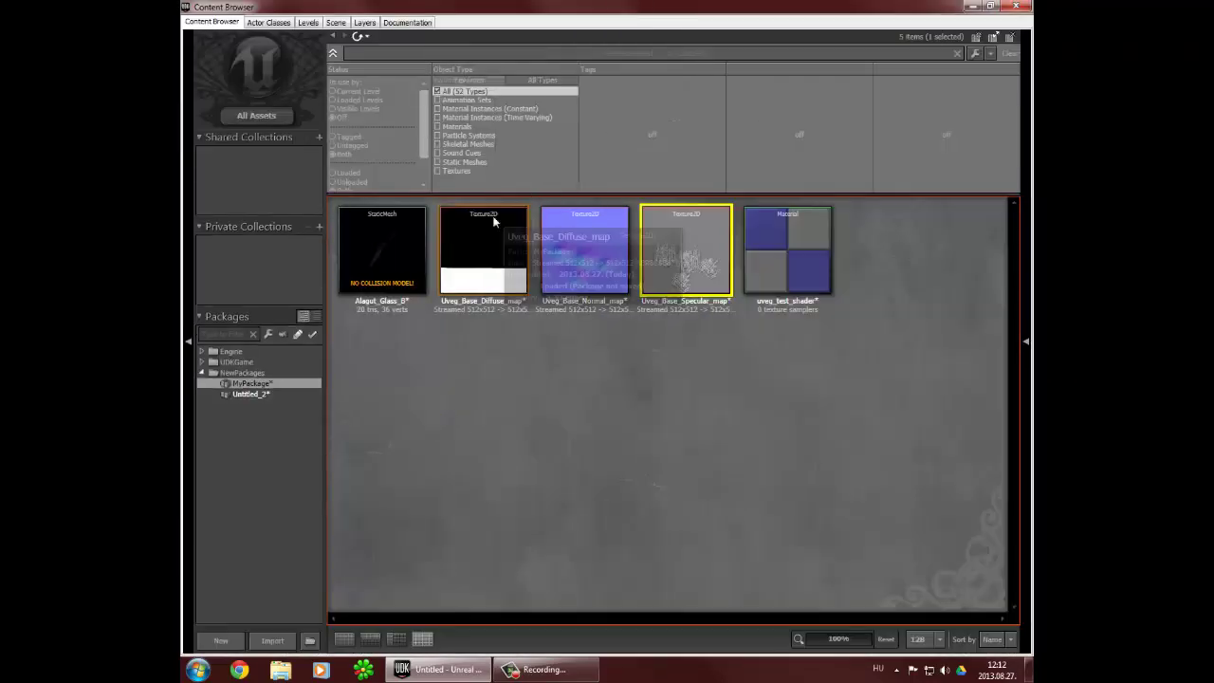
{"action": "right_click", "coordinate": [492, 356]}
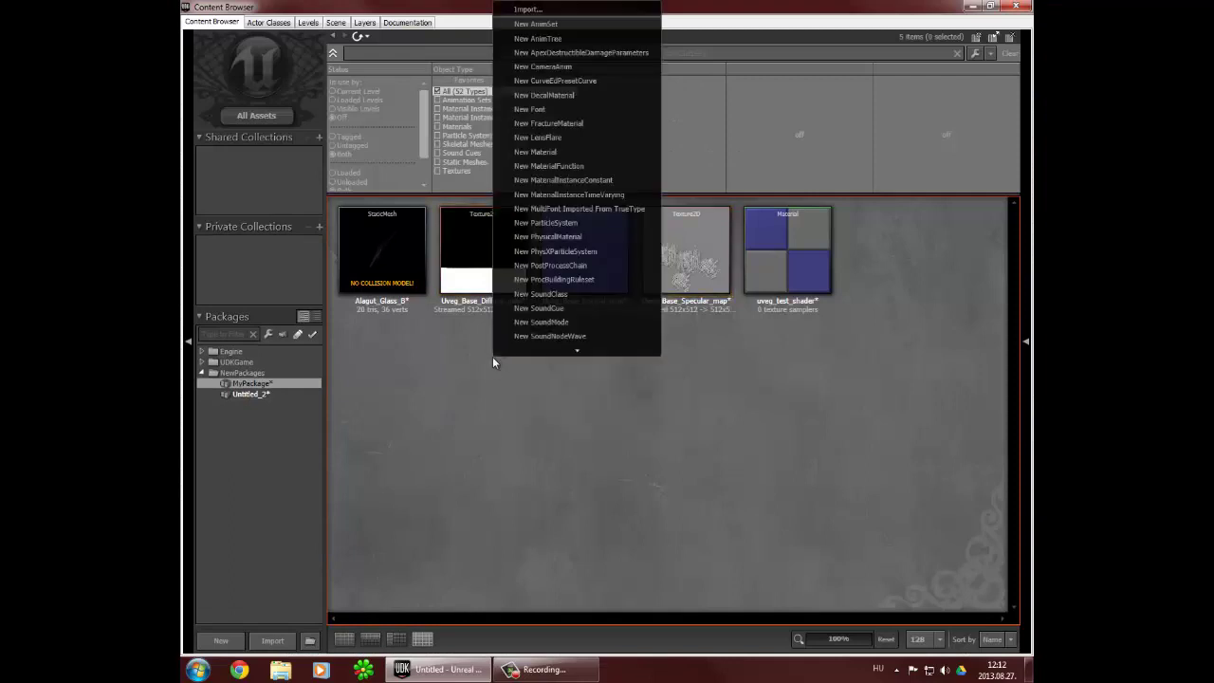
{"action": "mouse_move", "coordinate": [605, 356]}
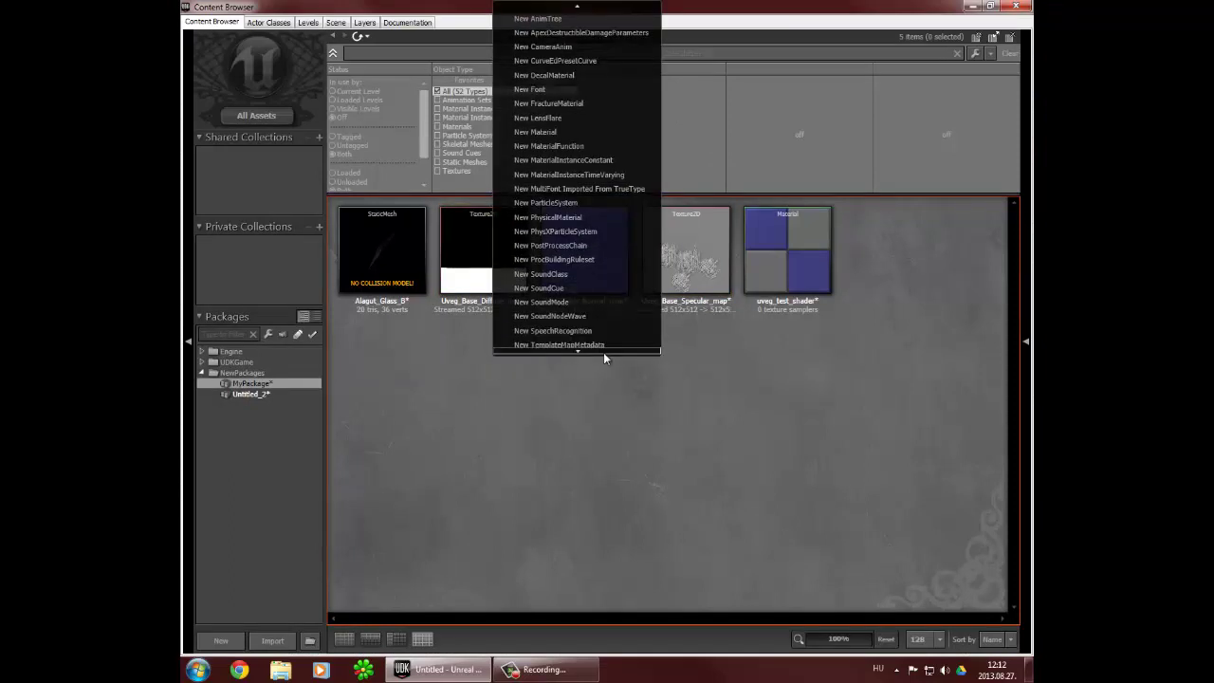
{"action": "scroll", "coordinate": [605, 355], "scroll_direction": "down", "scroll_amount": 3}
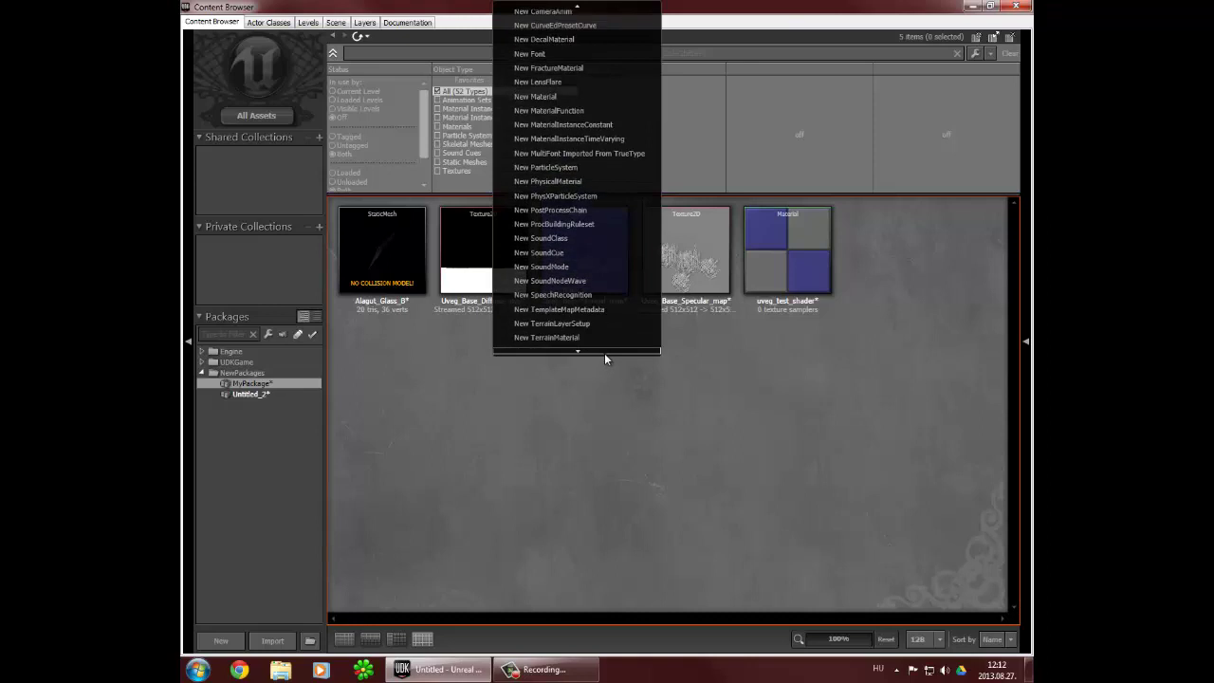
{"action": "scroll", "coordinate": [604, 353], "scroll_direction": "down", "scroll_amount": 3}
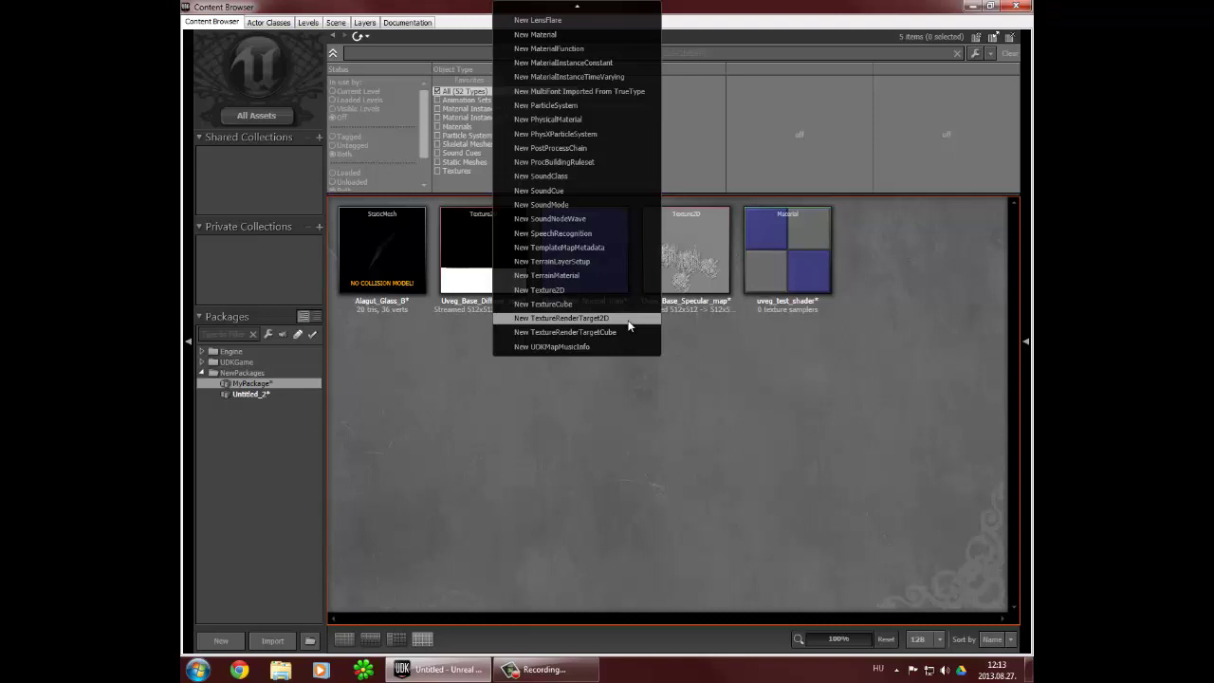
{"action": "left_click", "coordinate": [627, 320]}
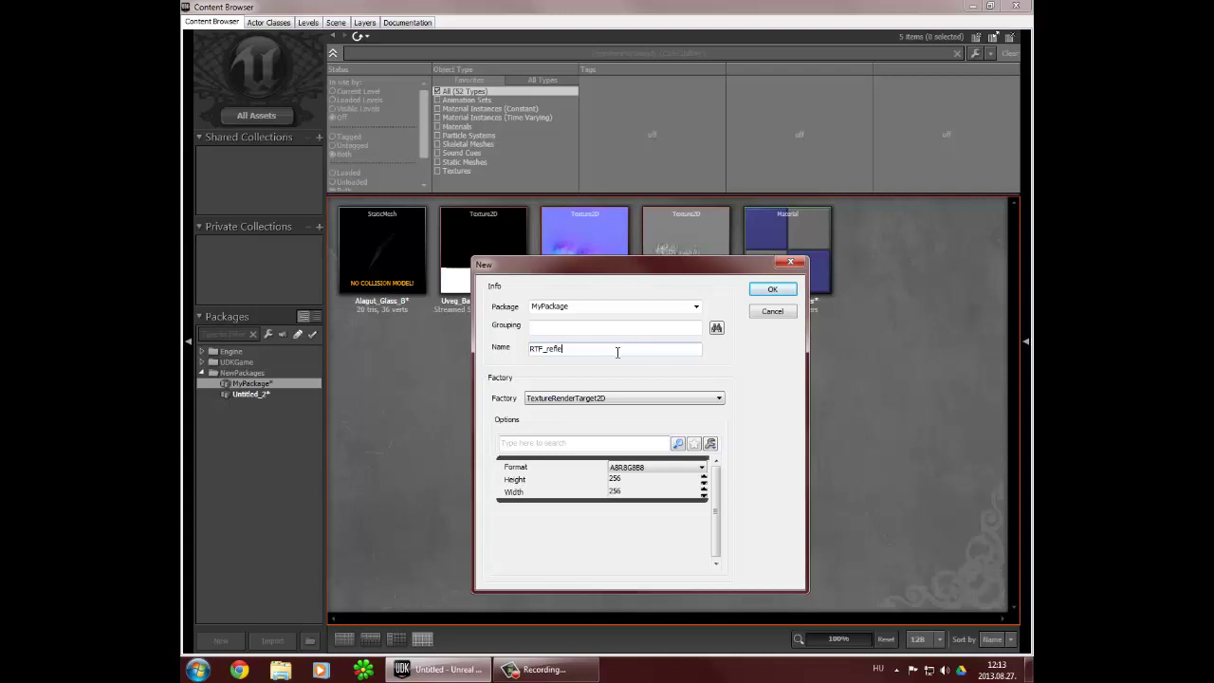
{"action": "key", "text": "Return"}
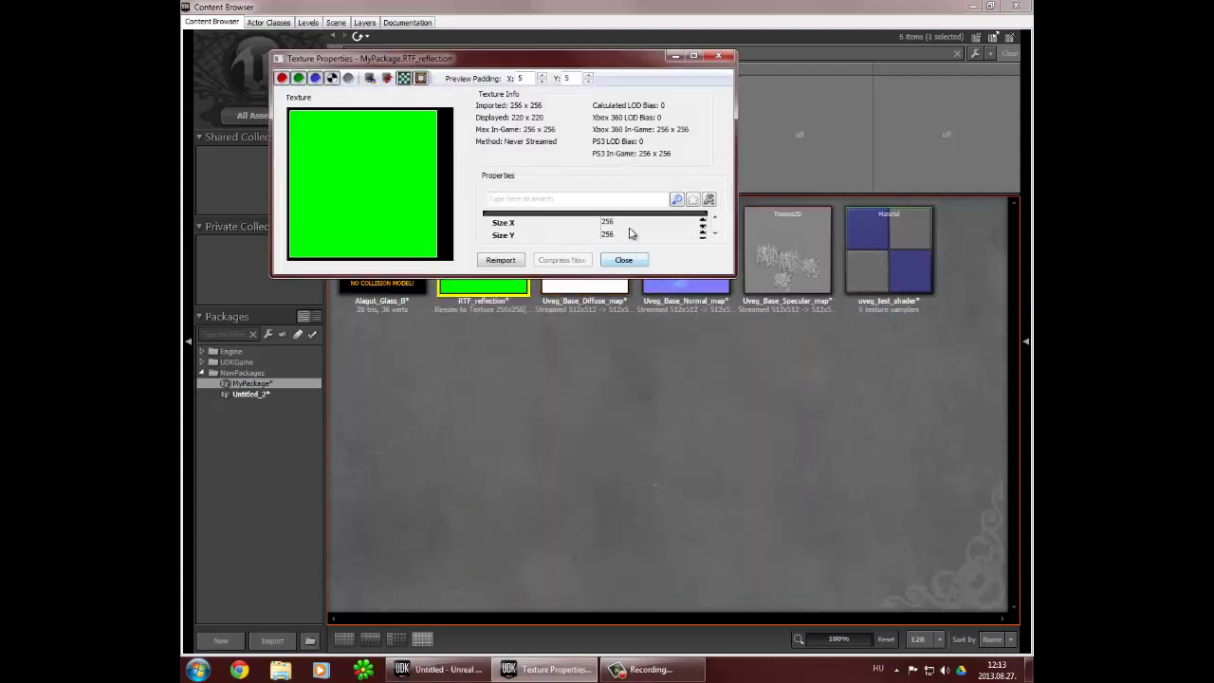
{"action": "left_click", "coordinate": [632, 224]}
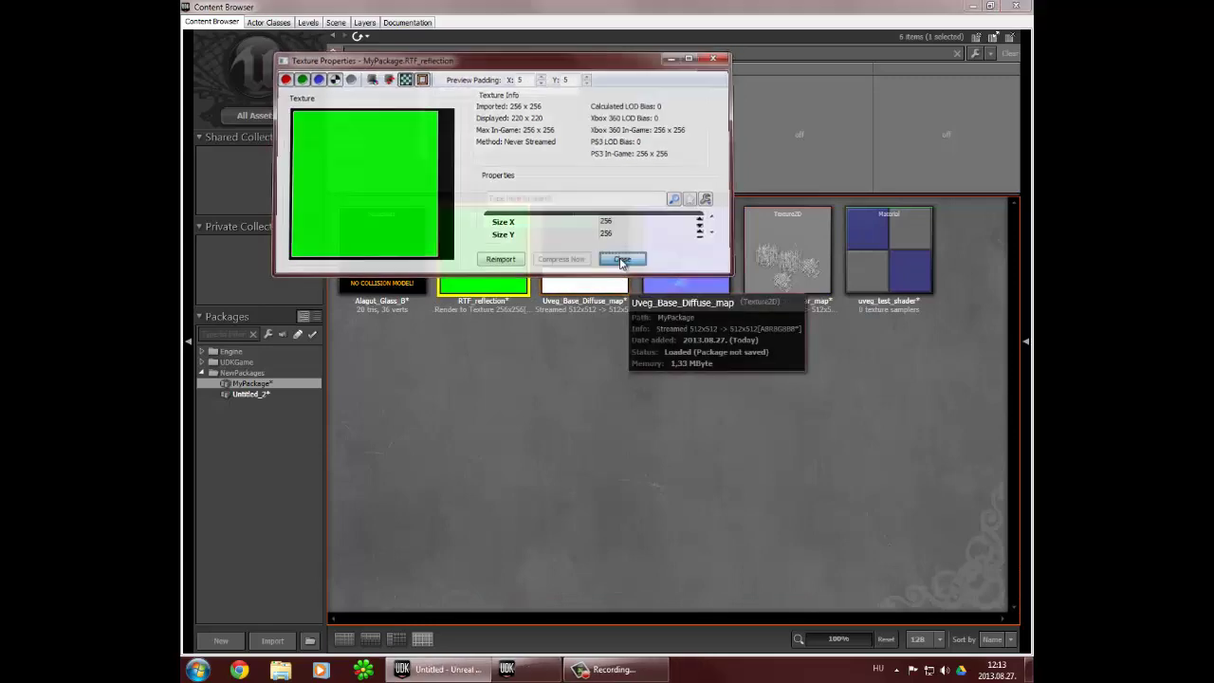
{"action": "left_click", "coordinate": [623, 259]}
- Open the SceneCaptureCubeMapActor's properties beside the Content Browser and expand its Scene Capture settings down to the Capture group
{"action": "left_click_drag", "start_coordinate": [678, 10], "coordinate": [847, 55]}
{"action": "right_click_drag", "start_coordinate": [477, 294], "coordinate": [481, 341]}
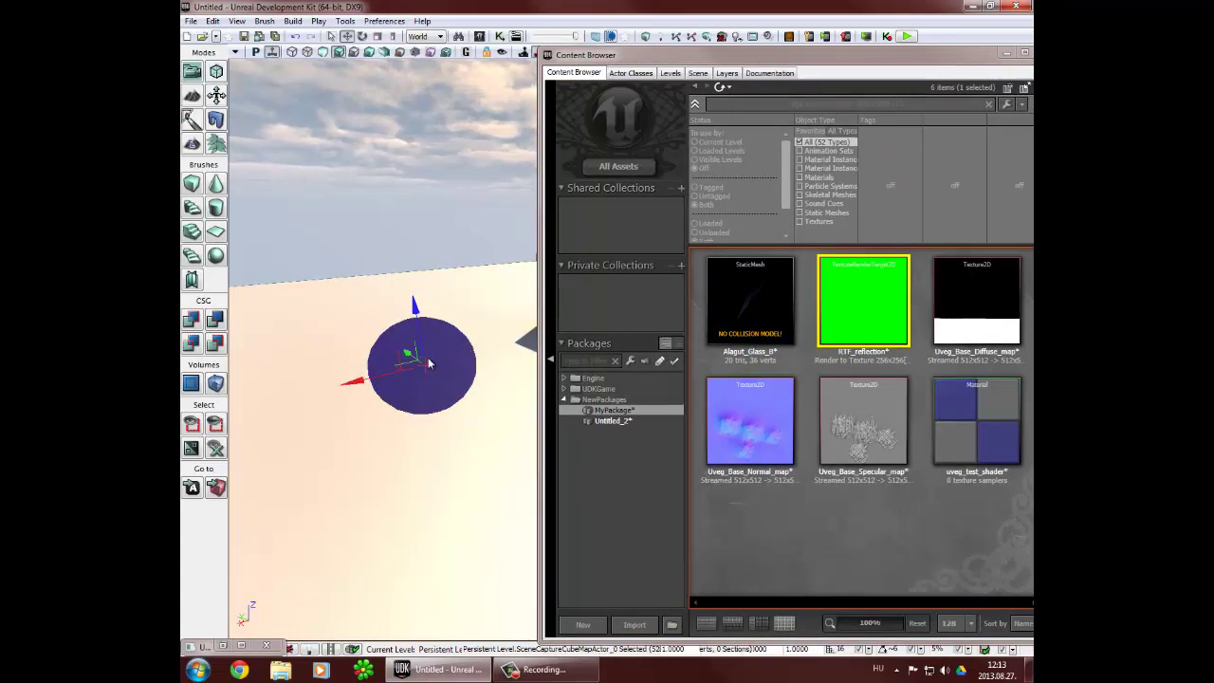
{"action": "double_click", "coordinate": [428, 363]}
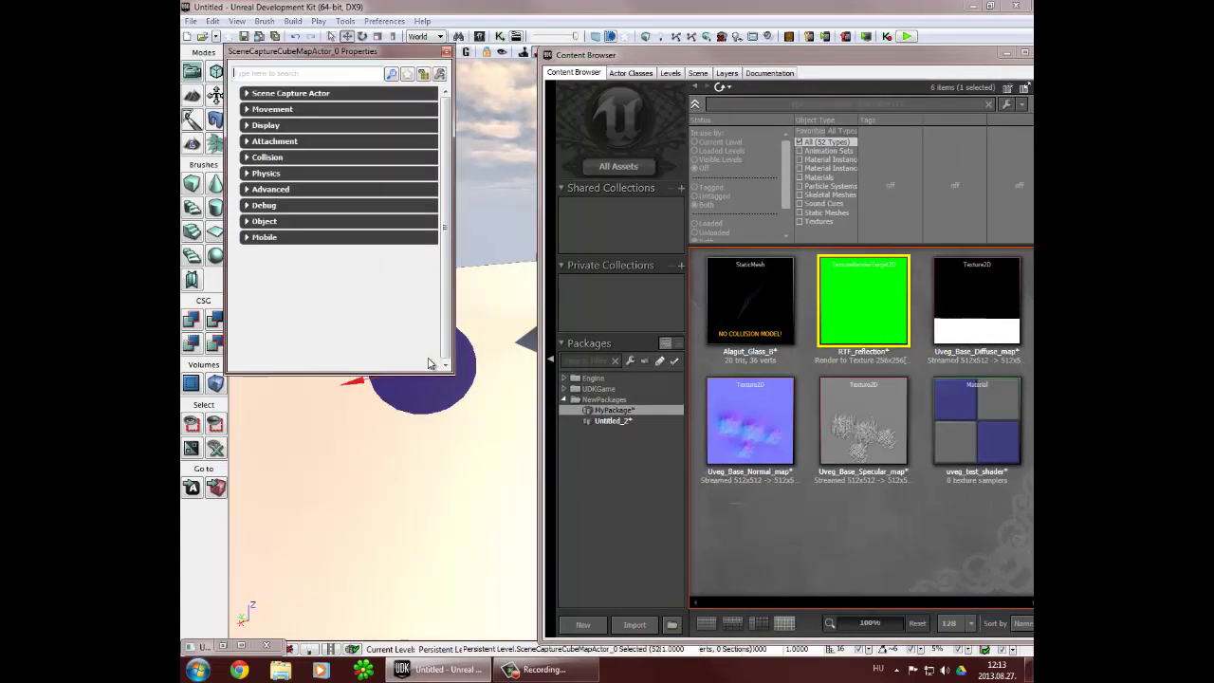
{"action": "left_click", "coordinate": [246, 94]}
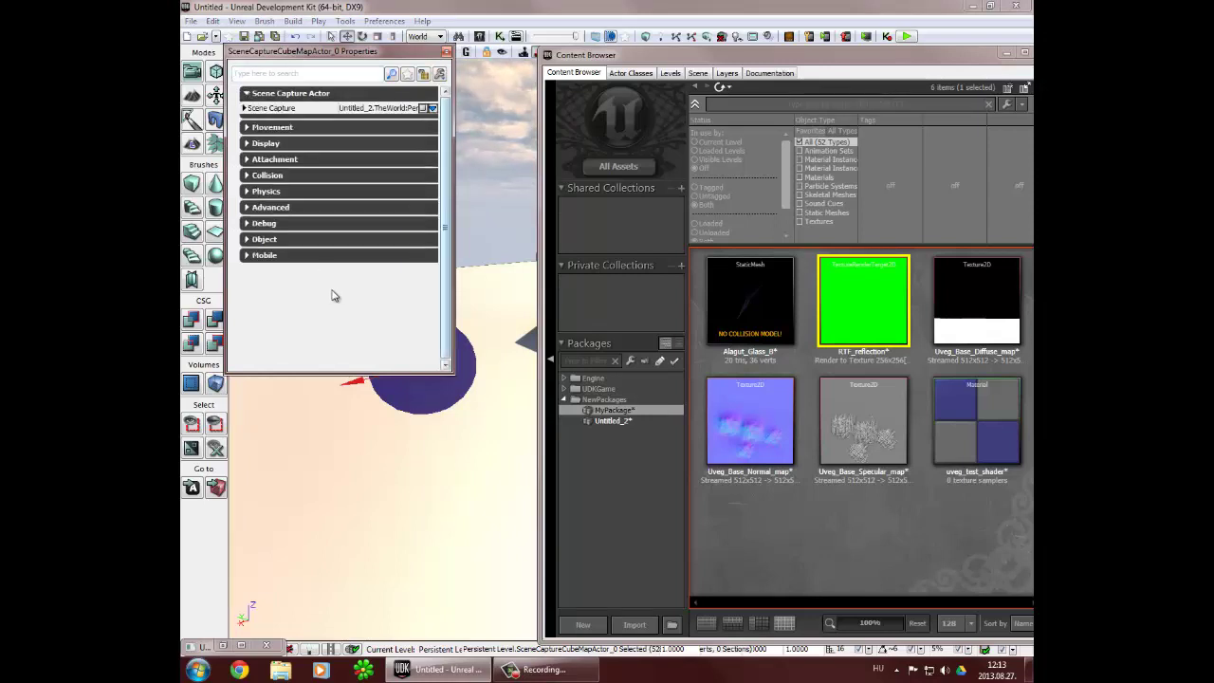
{"action": "left_click", "coordinate": [244, 108]}
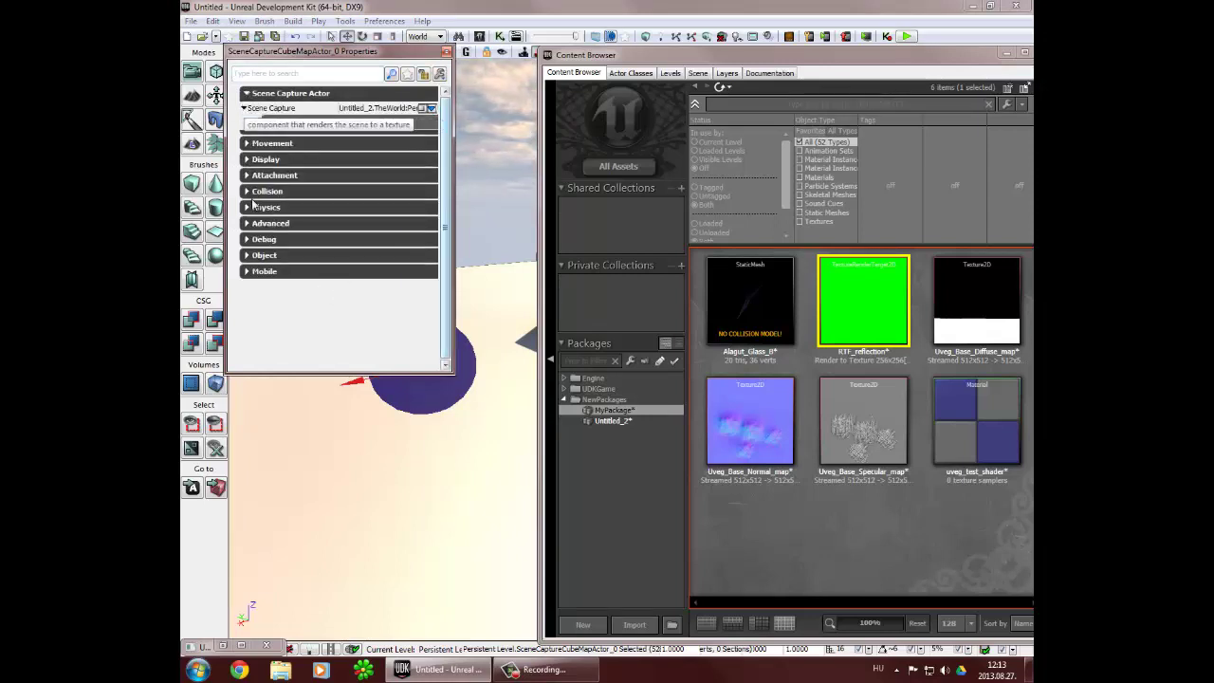
{"action": "left_click", "coordinate": [267, 122]}
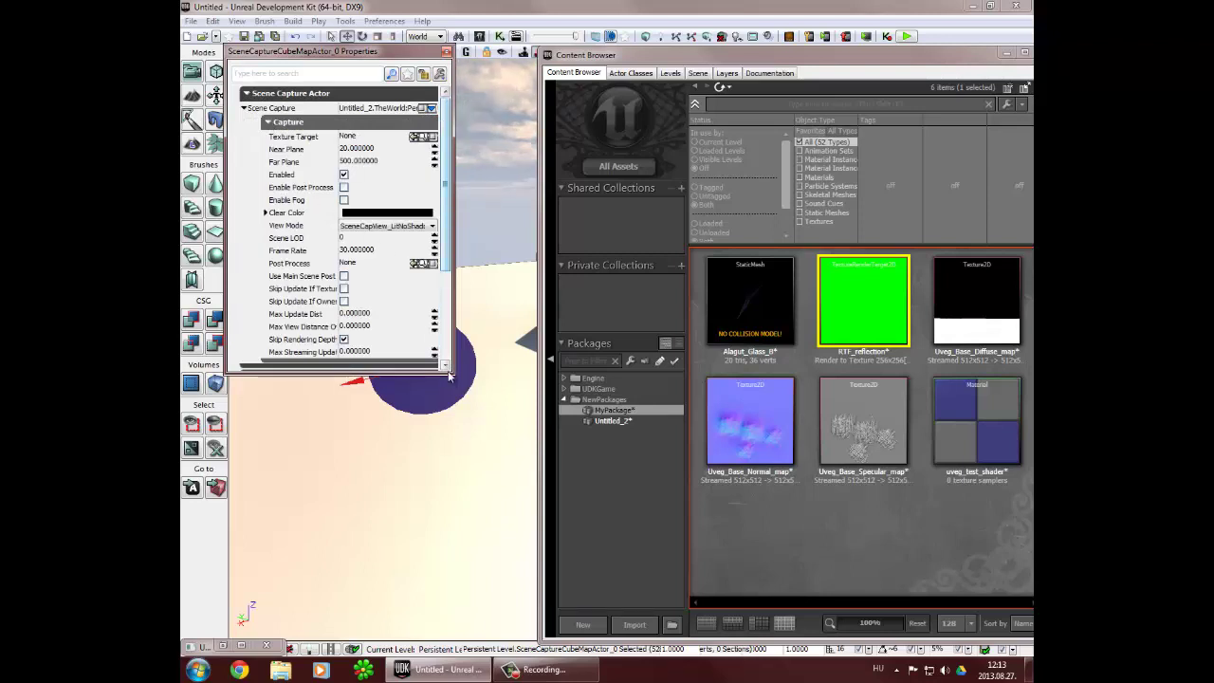
{"action": "left_click_drag", "start_coordinate": [453, 371], "coordinate": [525, 499]}
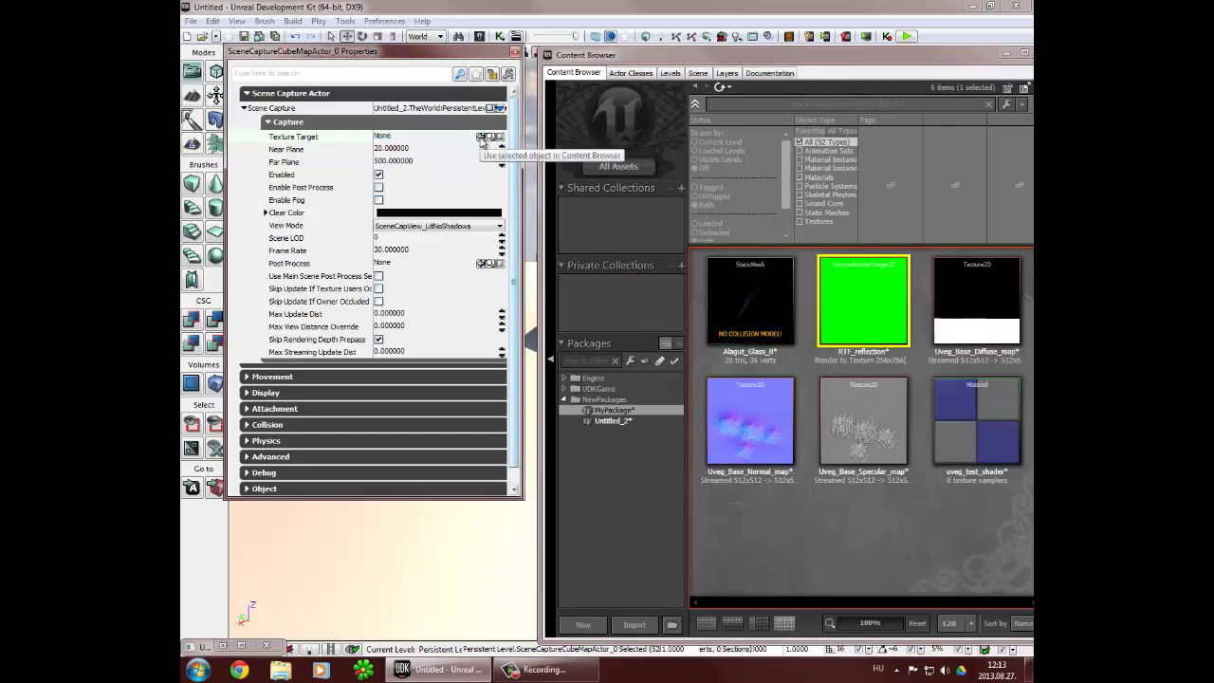
- Turn on Enable Post Process and Enable Fog for the cube map actor's scene capture
{"action": "left_click_drag", "start_coordinate": [468, 61], "coordinate": [428, 99]}
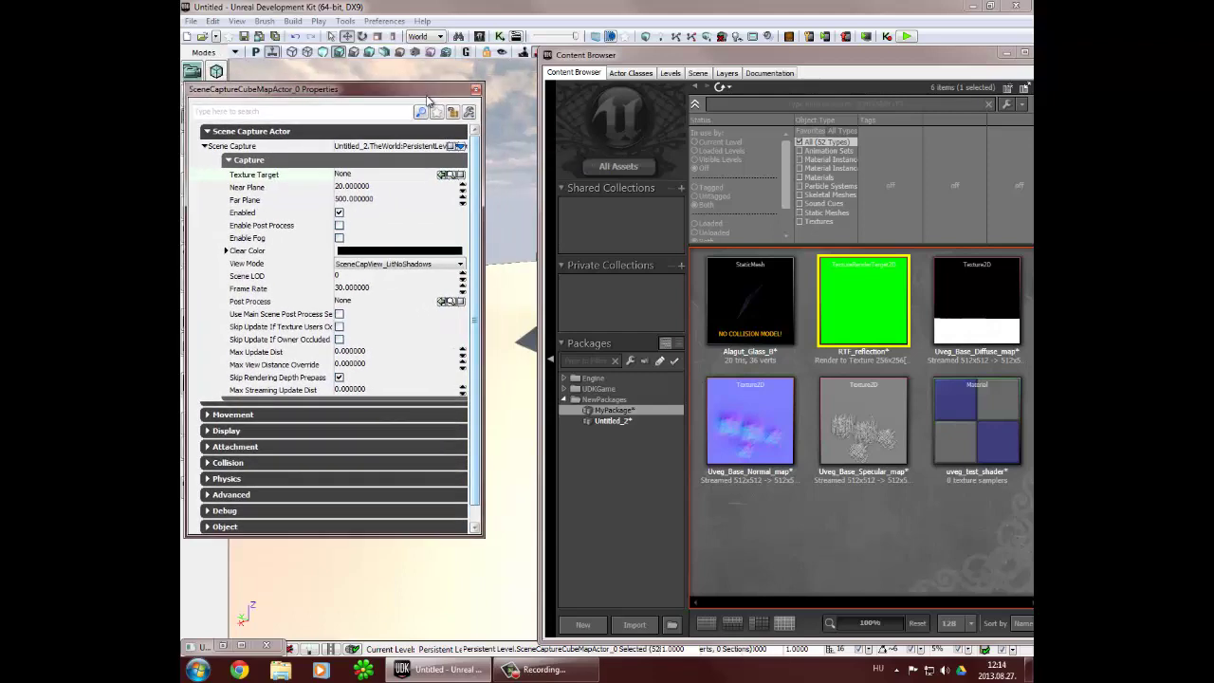
{"action": "left_click", "coordinate": [339, 225]}
{"action": "left_click", "coordinate": [338, 237]}
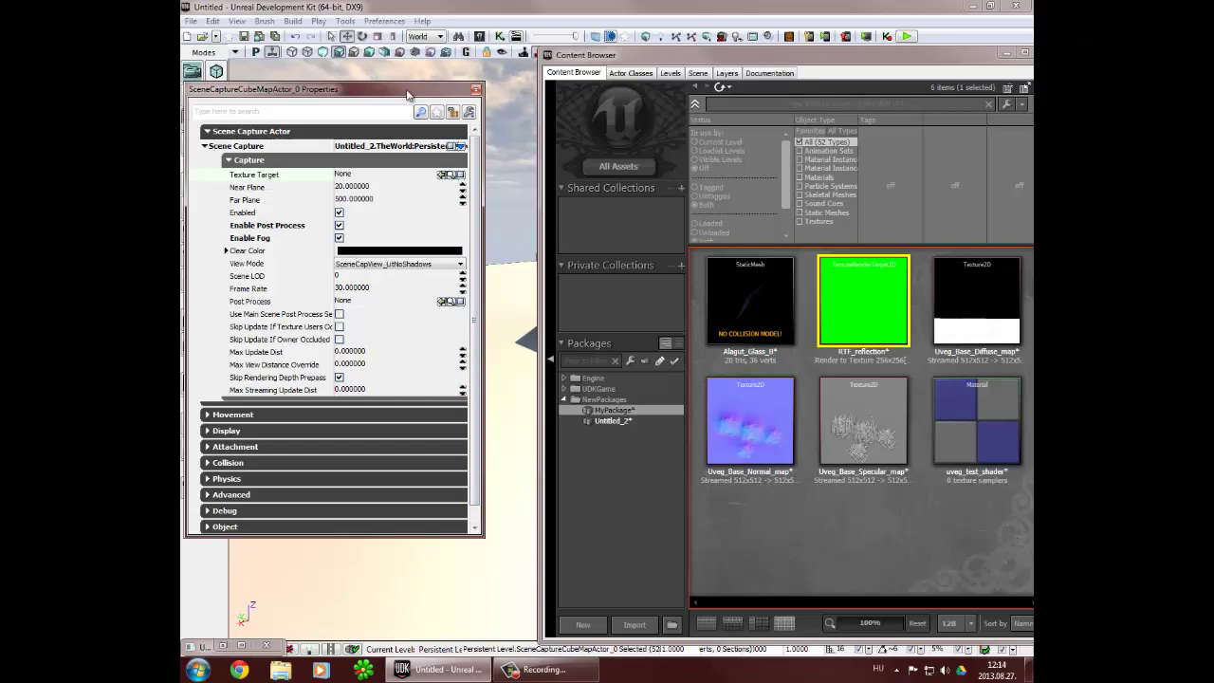
- Create a TextureRenderTargetCube named RTF_reflection_shader in MyPackage and close its texture properties
{"action": "left_click_drag", "start_coordinate": [407, 94], "coordinate": [346, 189]}
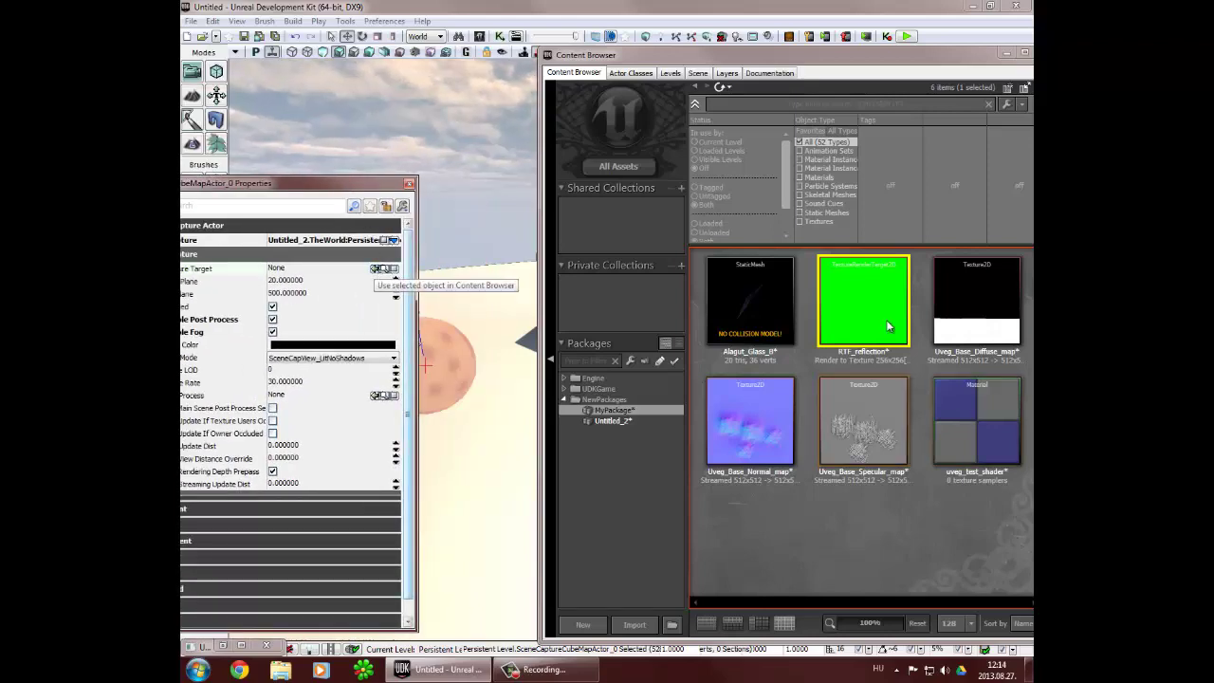
{"action": "right_click", "coordinate": [832, 510]}
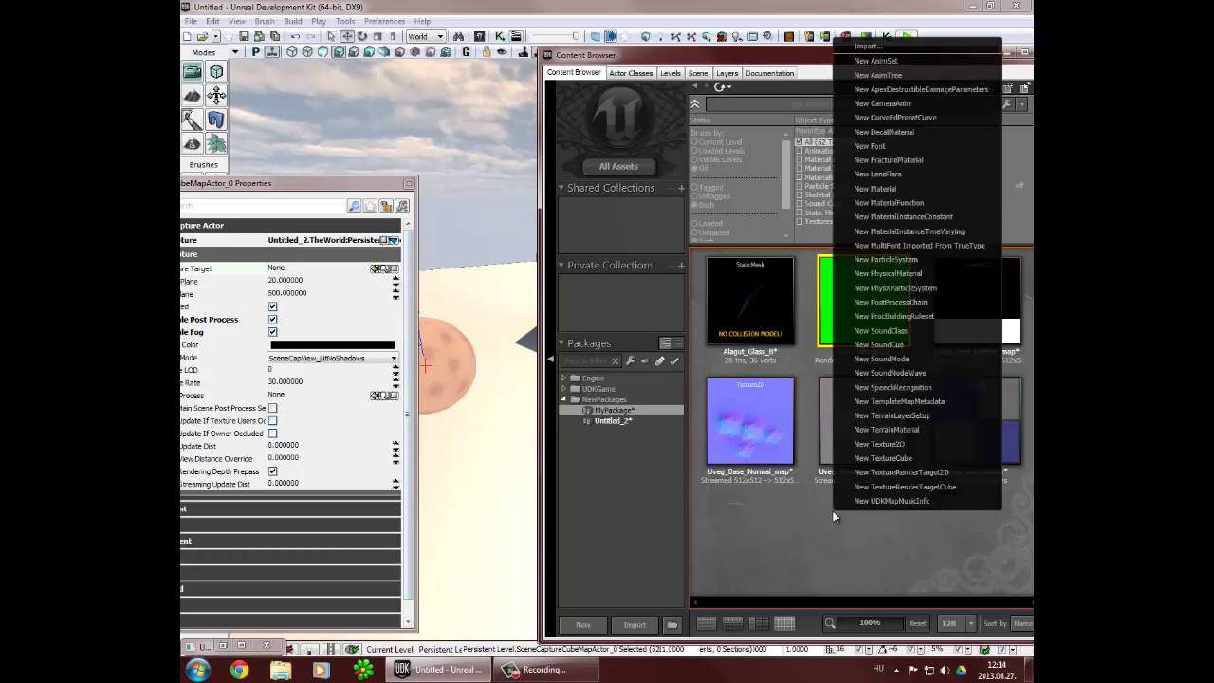
{"action": "left_click", "coordinate": [908, 486]}
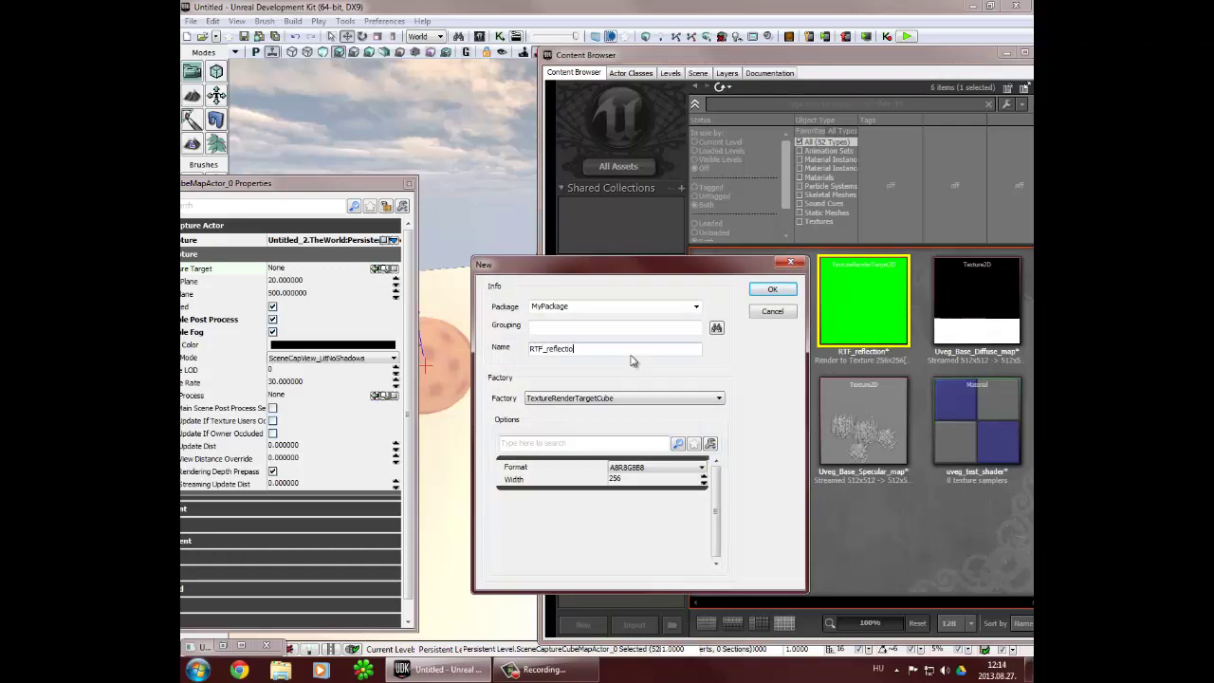
{"action": "type", "text": "RTF_reflection_shader"}
{"action": "key", "text": "Return"}
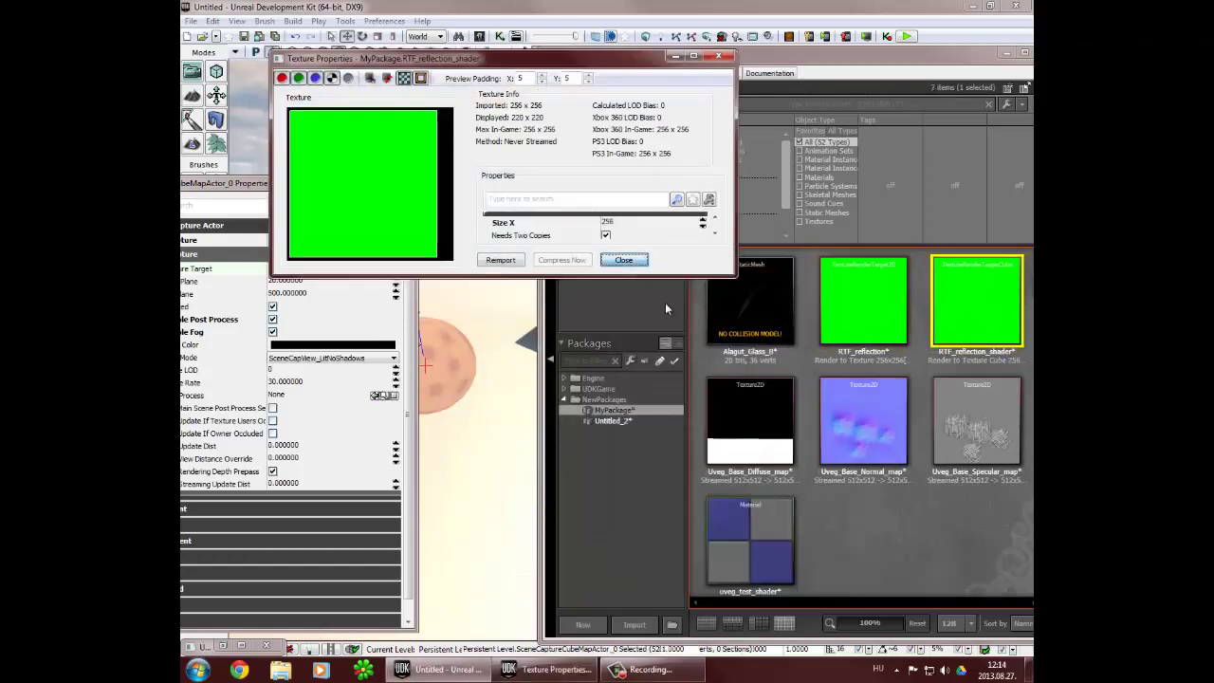
{"action": "left_click", "coordinate": [642, 262]}
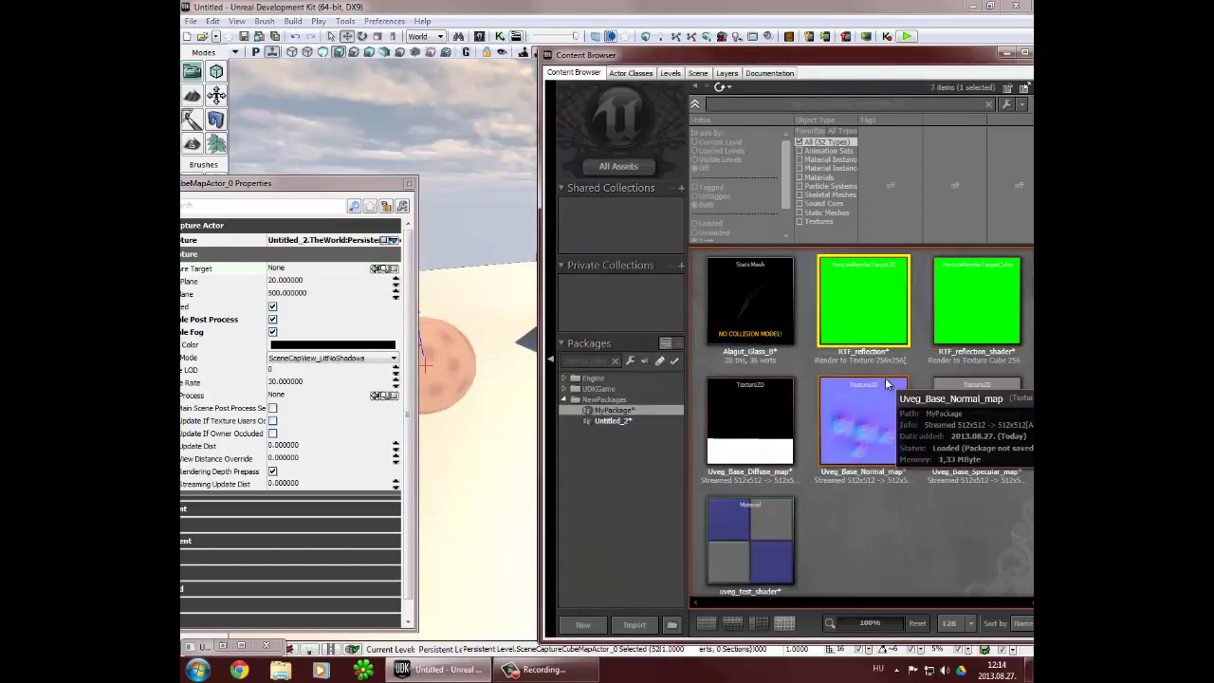
- Assign RTF_reflection_shader as the cube map actor's Texture Target and check the capture on the sphere up close
{"action": "left_click", "coordinate": [969, 304]}
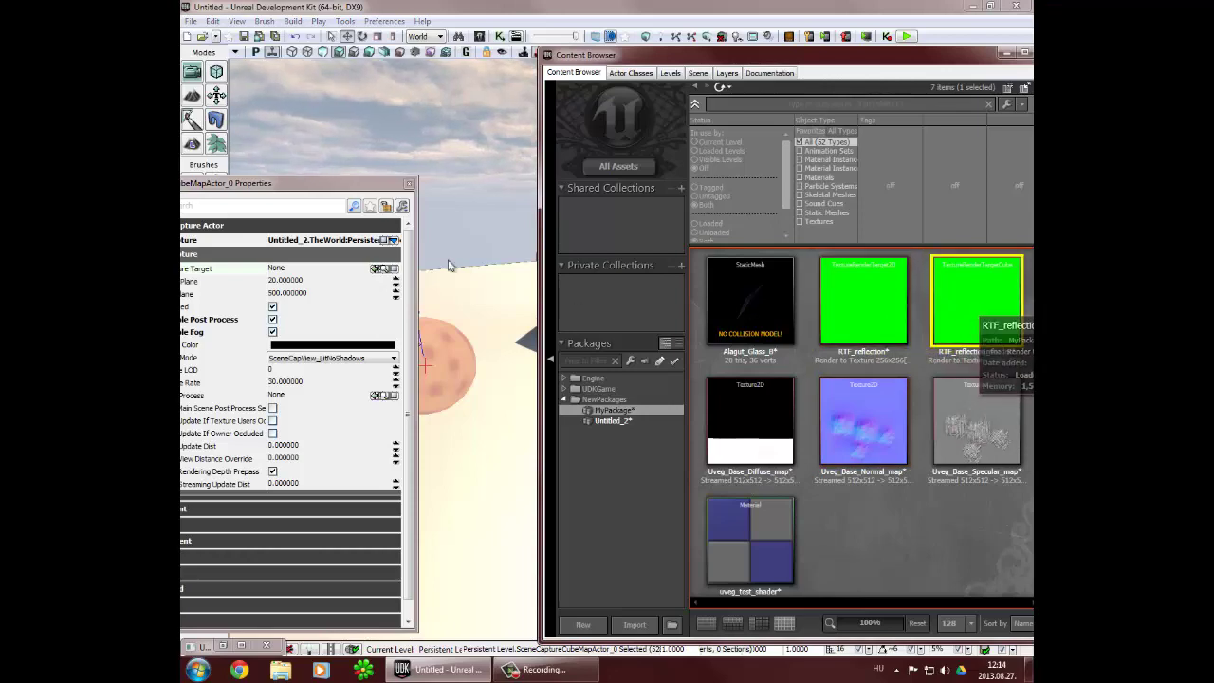
{"action": "left_click", "coordinate": [377, 270]}
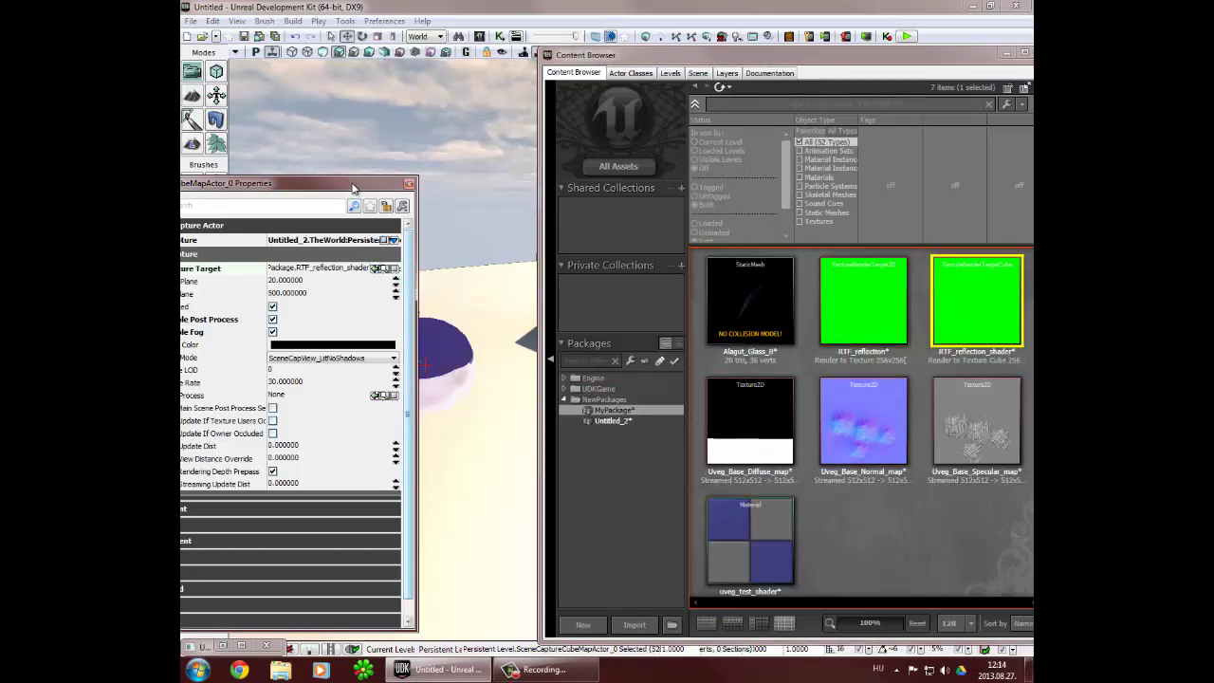
{"action": "left_click_drag", "start_coordinate": [358, 189], "coordinate": [443, 389]}
{"action": "right_click_drag", "start_coordinate": [423, 308], "coordinate": [289, 300]}
{"action": "left_click_drag", "start_coordinate": [289, 299], "coordinate": [261, 303]}
- Set the scene capture's View Mode to SceneCapView_Unlit, with the actor's properties placed clear of the sphere
{"action": "right_click", "coordinate": [461, 249]}
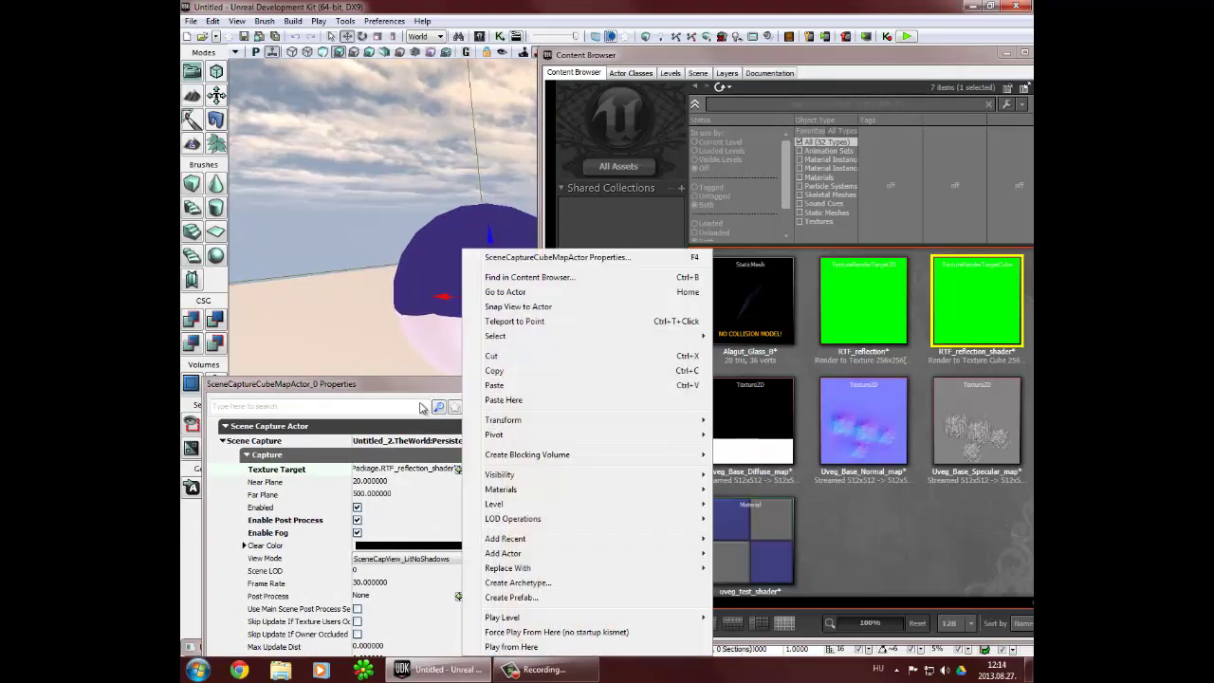
{"action": "left_click", "coordinate": [415, 394]}
{"action": "left_click_drag", "start_coordinate": [414, 395], "coordinate": [785, 126]}
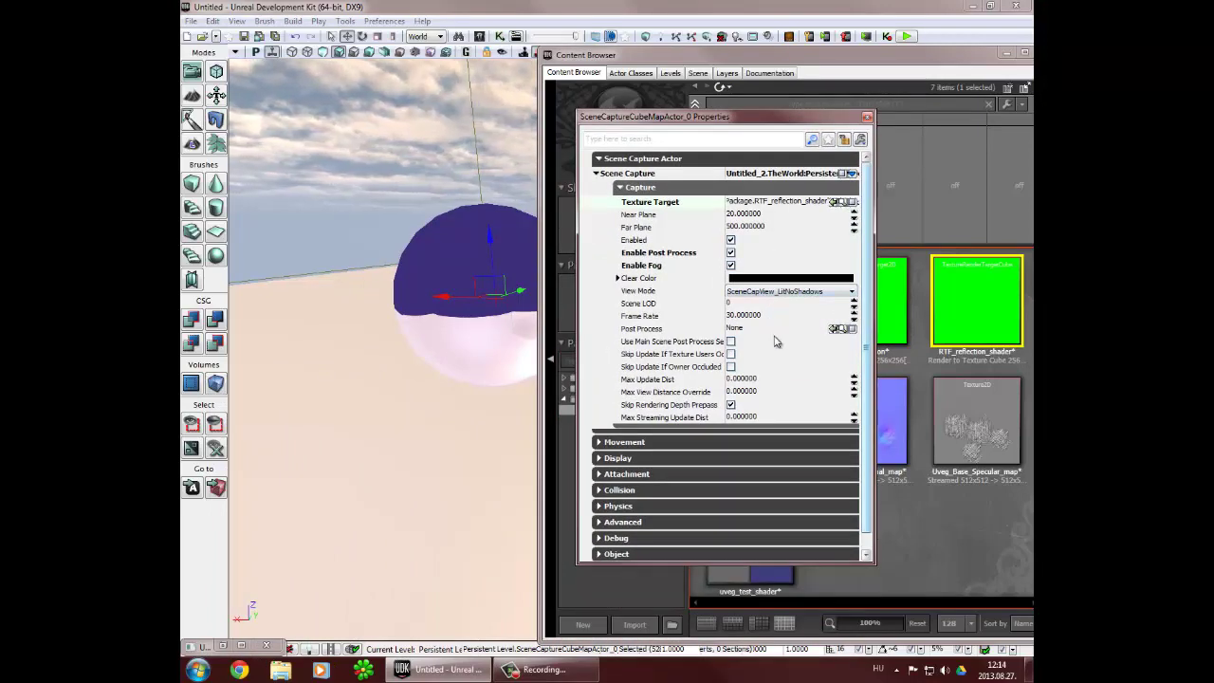
{"action": "left_click", "coordinate": [760, 292]}
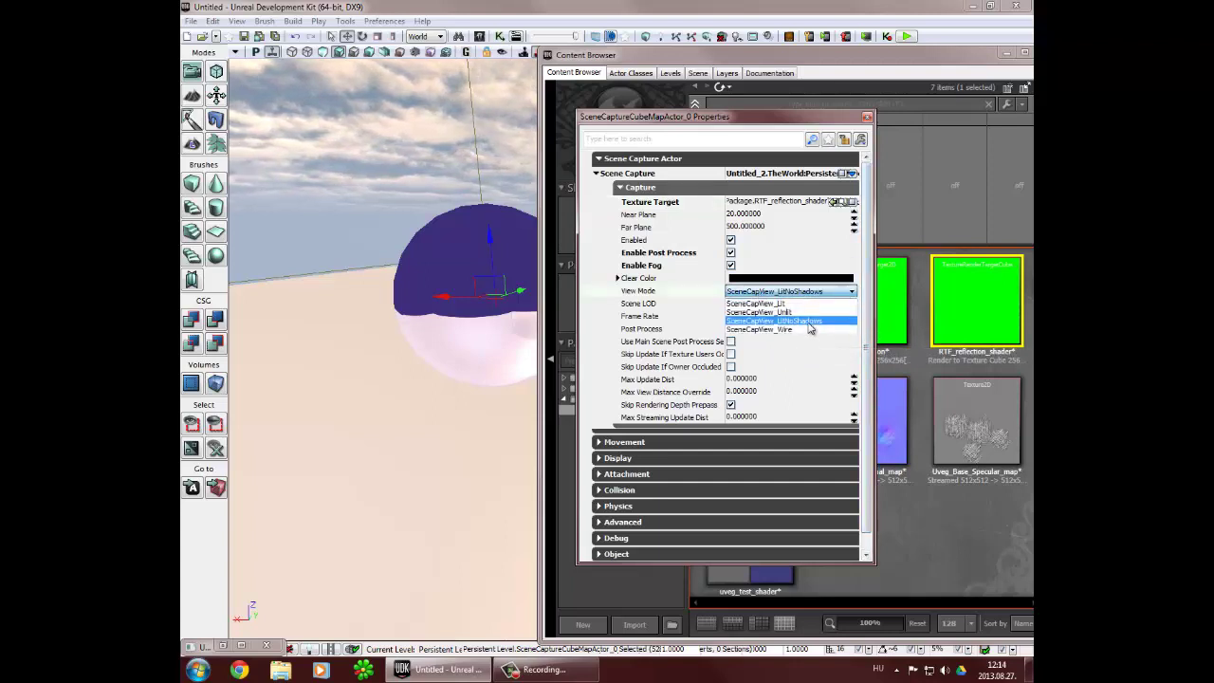
{"action": "left_click", "coordinate": [793, 312]}
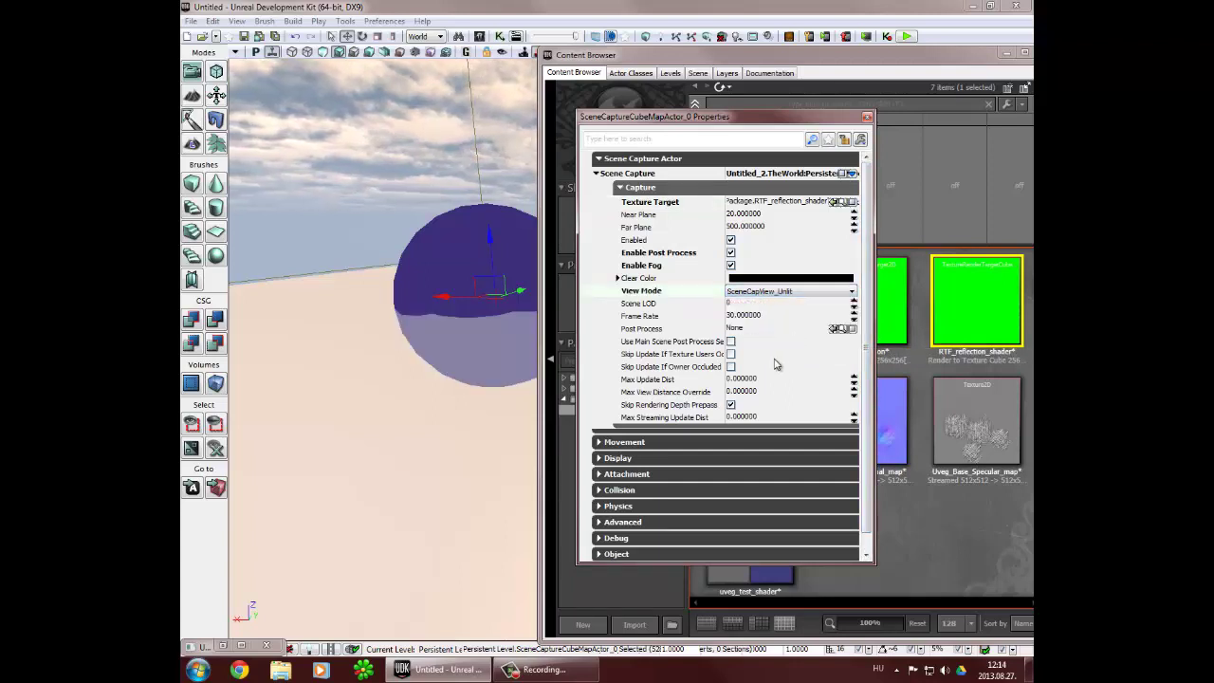
- Set the scene capture's View Mode to SceneCapView_Lit and check the sphere's reflection
{"action": "left_click", "coordinate": [775, 292]}
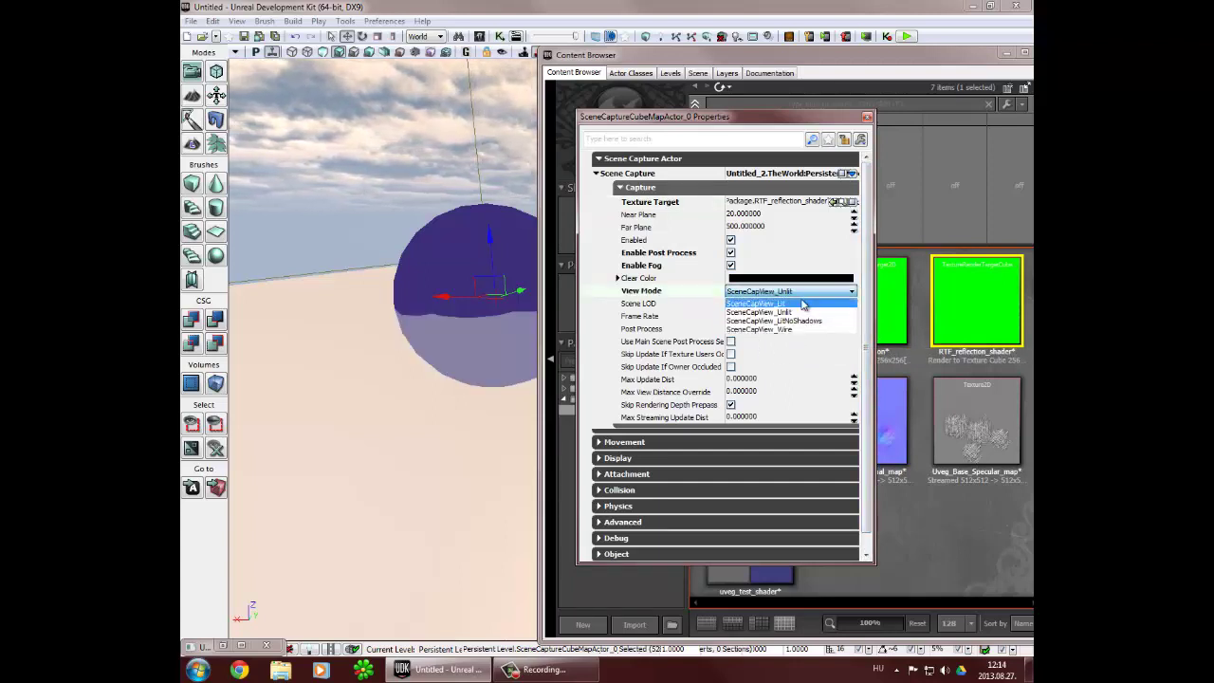
{"action": "left_click", "coordinate": [799, 304]}
{"action": "left_click_drag", "start_coordinate": [445, 251], "coordinate": [475, 254]}
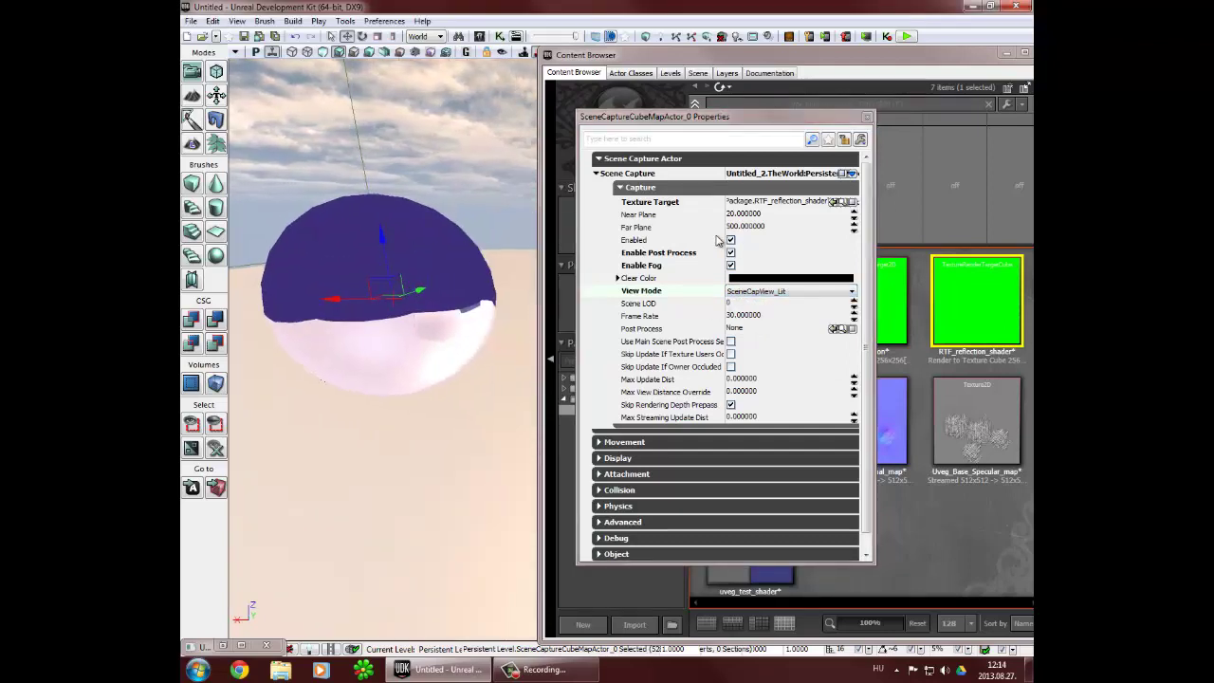
- Set the scene capture's Far Plane to 5000 and check the reflection on the sphere up close
{"action": "left_click", "coordinate": [745, 227]}
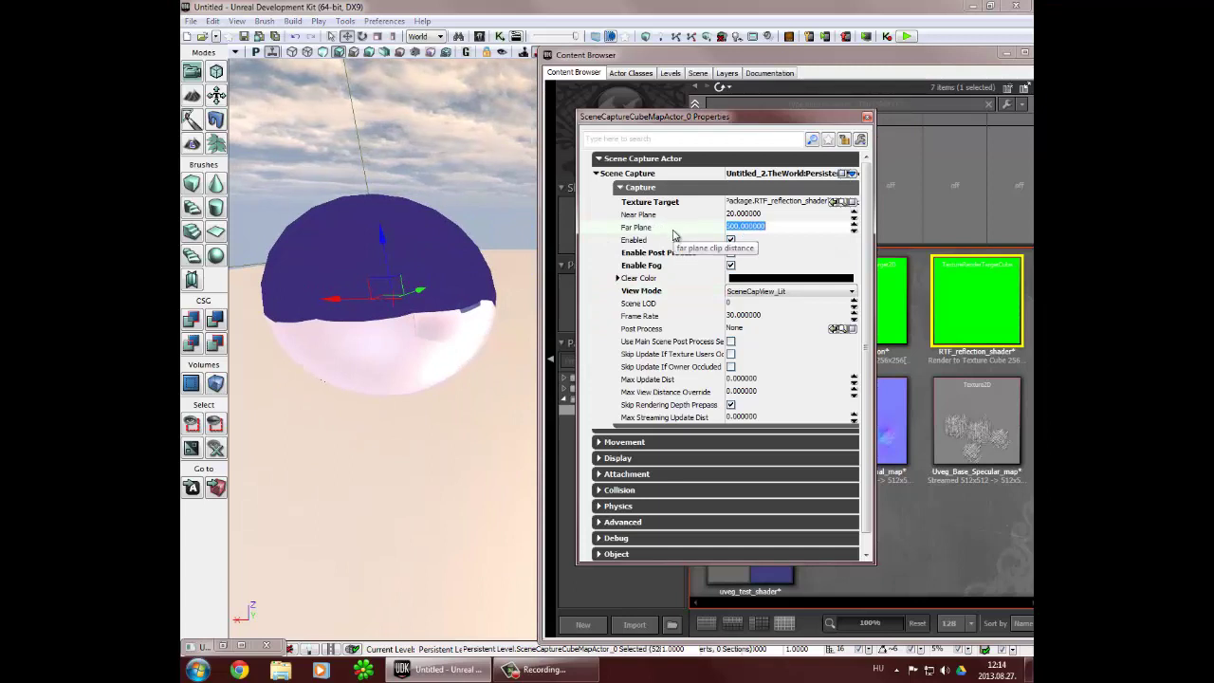
{"action": "type", "text": "00"}
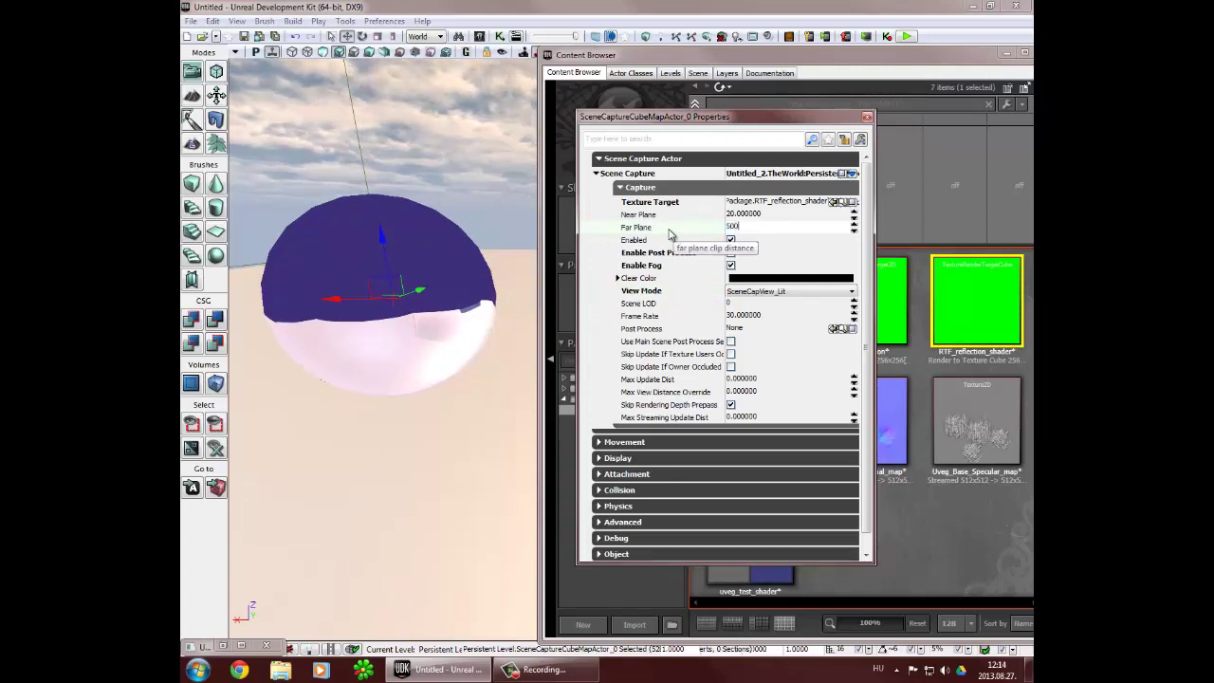
{"action": "type", "text": "00"}
{"action": "key", "text": "Return"}
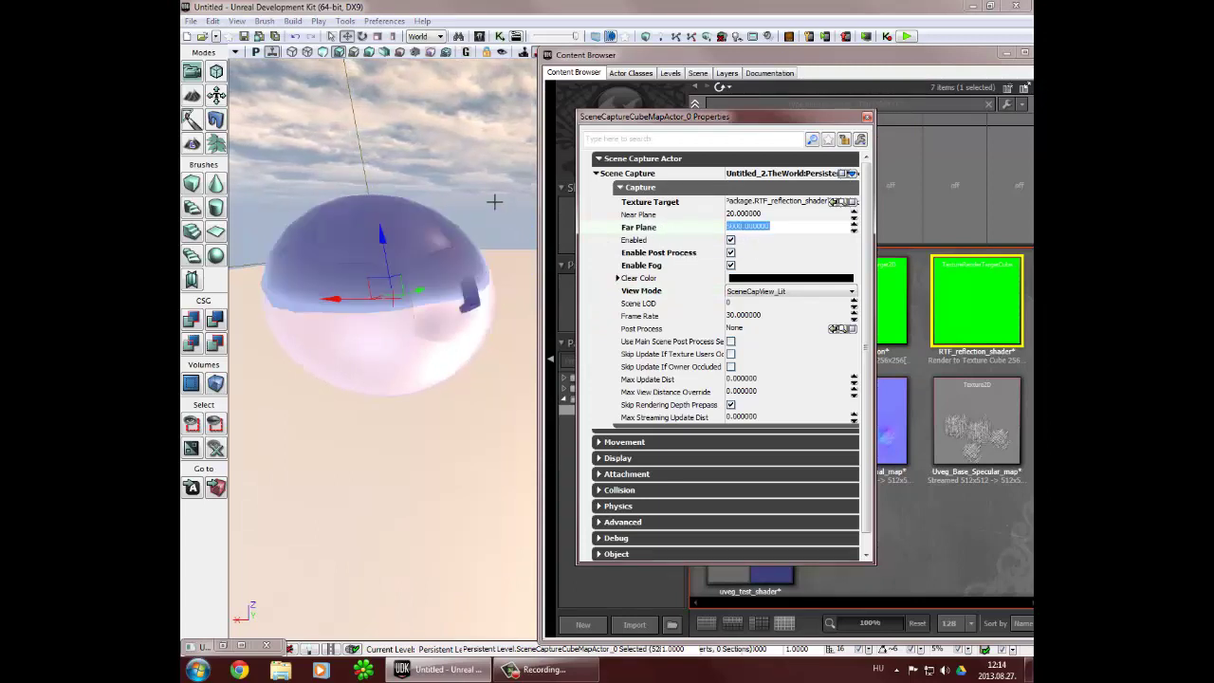
{"action": "left_click_drag", "start_coordinate": [491, 203], "coordinate": [298, 153]}
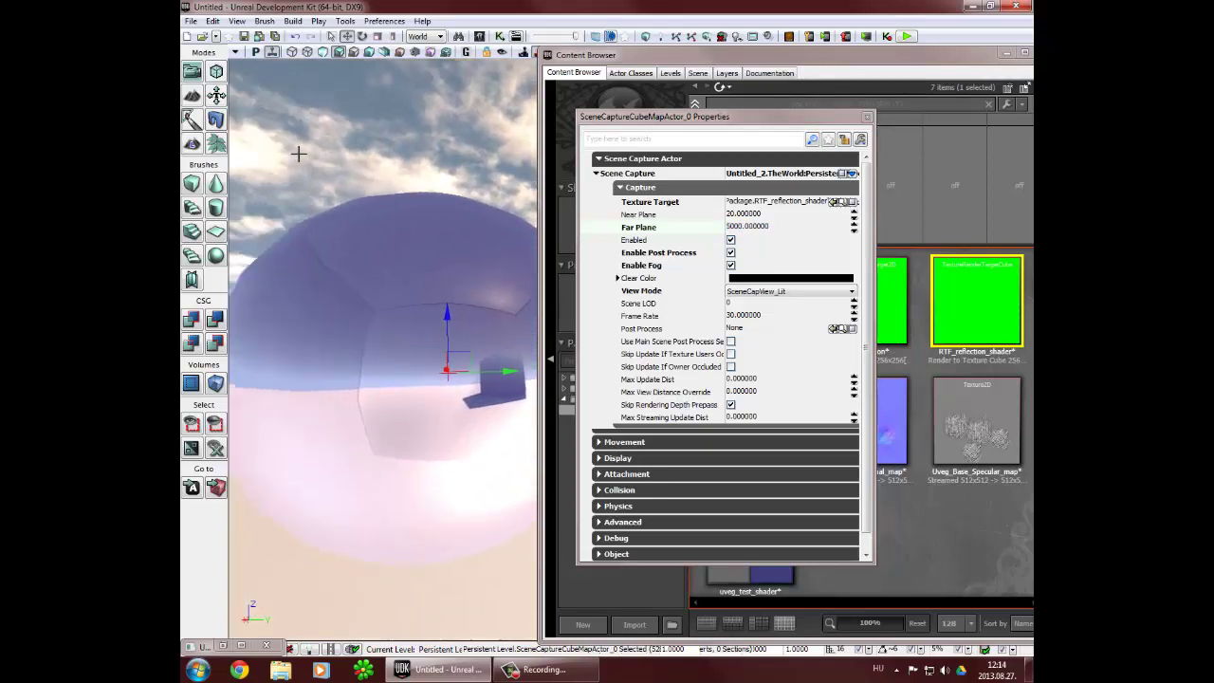
- Try SceneCapView_LitNoShadows as the scene capture's View Mode, then return it to SceneCapView_Lit
{"action": "left_click", "coordinate": [778, 292]}
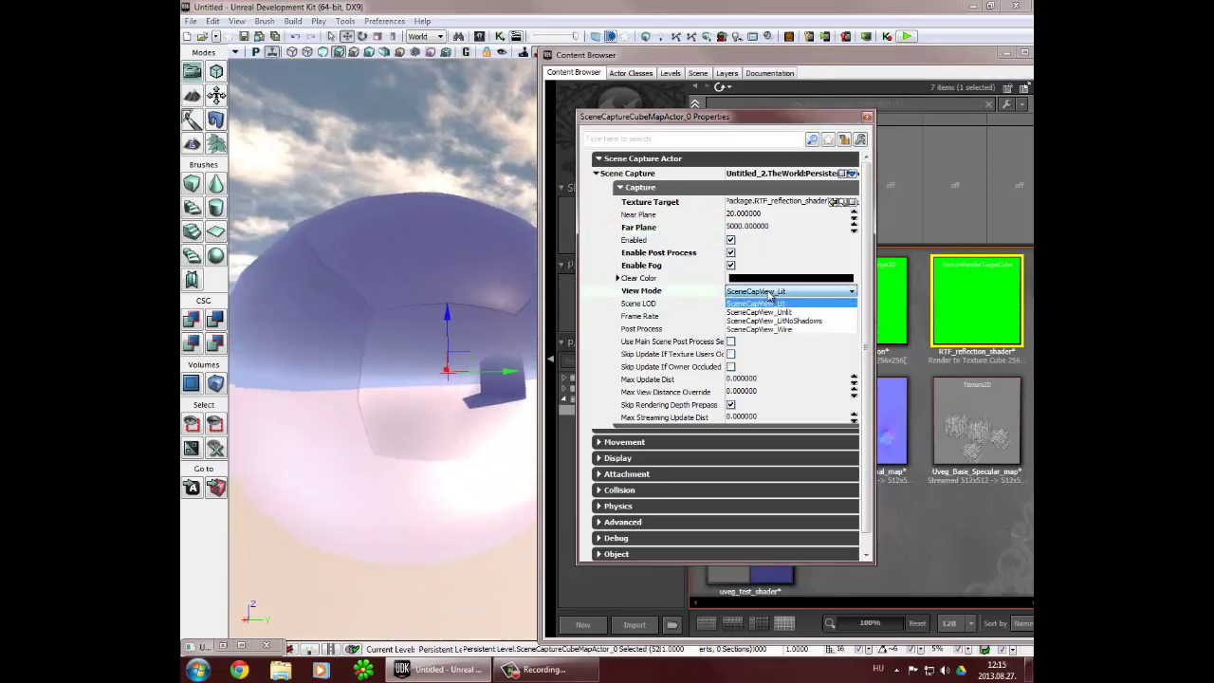
{"action": "left_click", "coordinate": [821, 321]}
{"action": "left_click", "coordinate": [796, 295]}
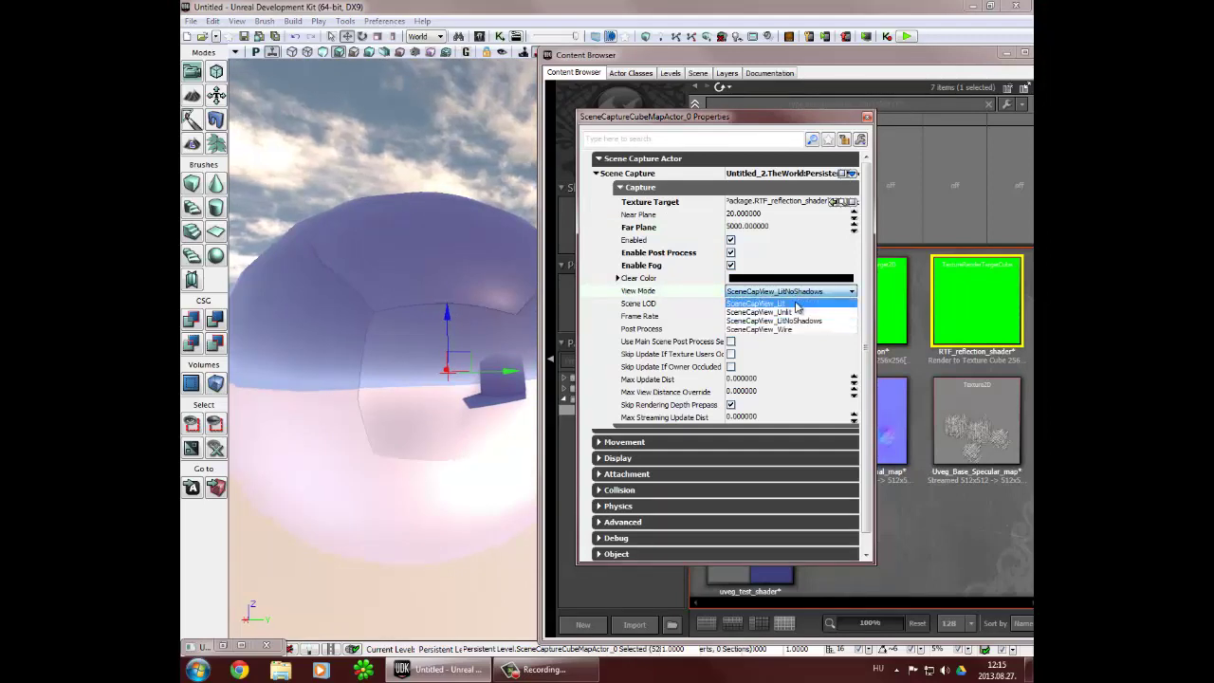
{"action": "left_click", "coordinate": [797, 306]}
- Inspect the sphere's reflection from another side and close the cube map actor's properties
{"action": "left_click_drag", "start_coordinate": [518, 347], "coordinate": [507, 365]}
{"action": "right_click_drag", "start_coordinate": [506, 364], "coordinate": [279, 330]}
{"action": "left_click_drag", "start_coordinate": [279, 329], "coordinate": [322, 333]}
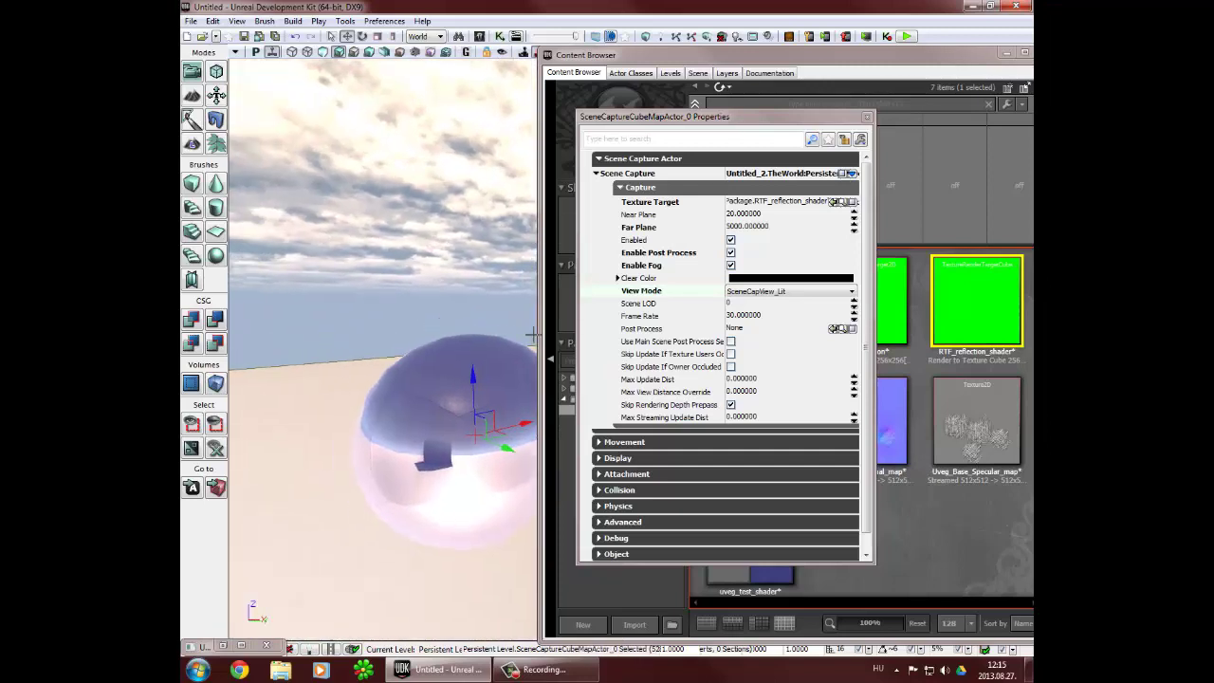
{"action": "left_click", "coordinate": [867, 119]}
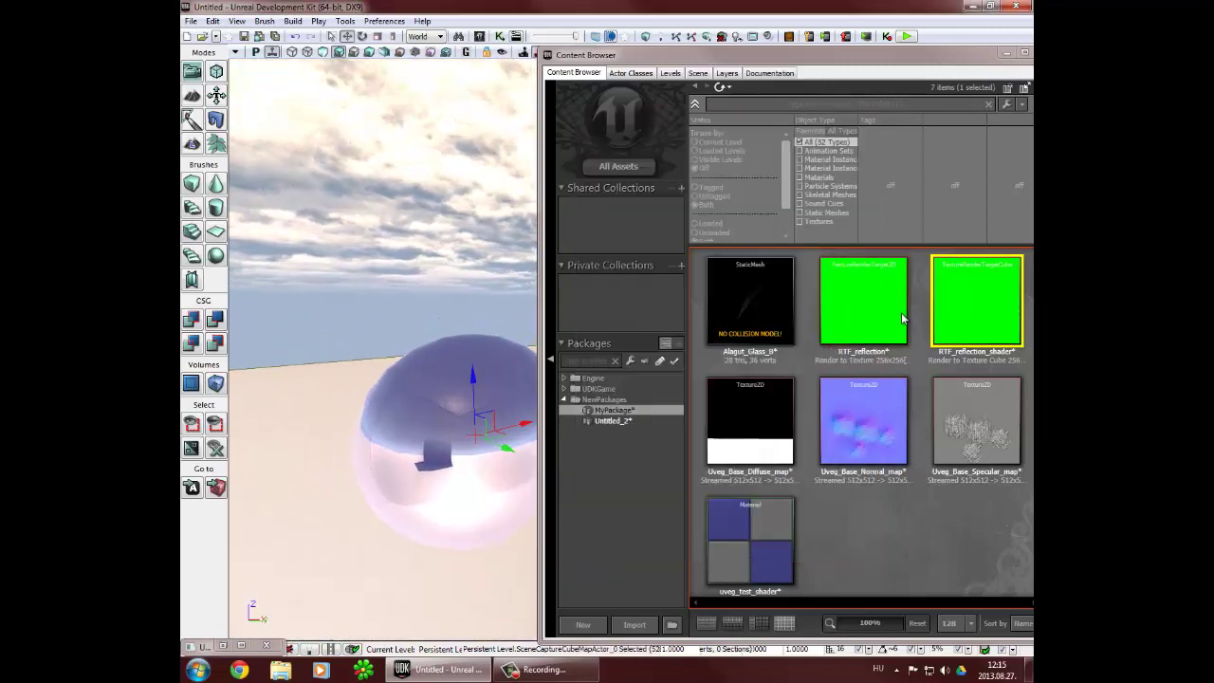
- Save the package as MyPackage in UDKGame's Content folder
{"action": "right_click", "coordinate": [622, 418]}
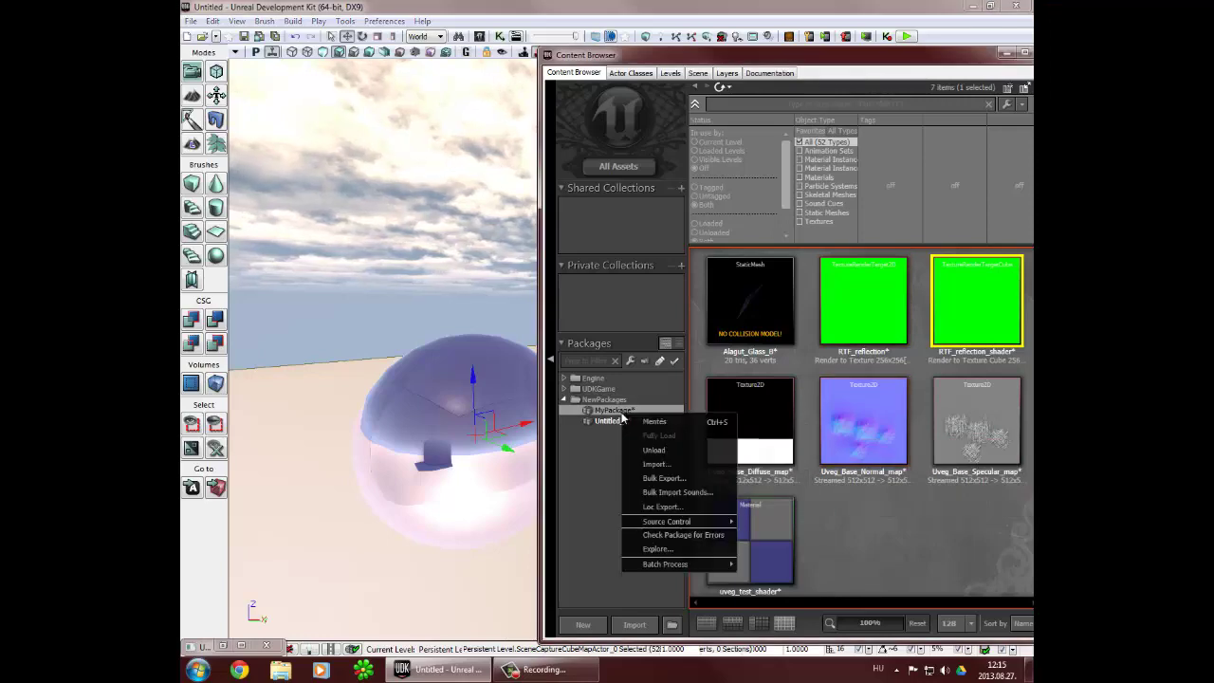
{"action": "left_click", "coordinate": [658, 423]}
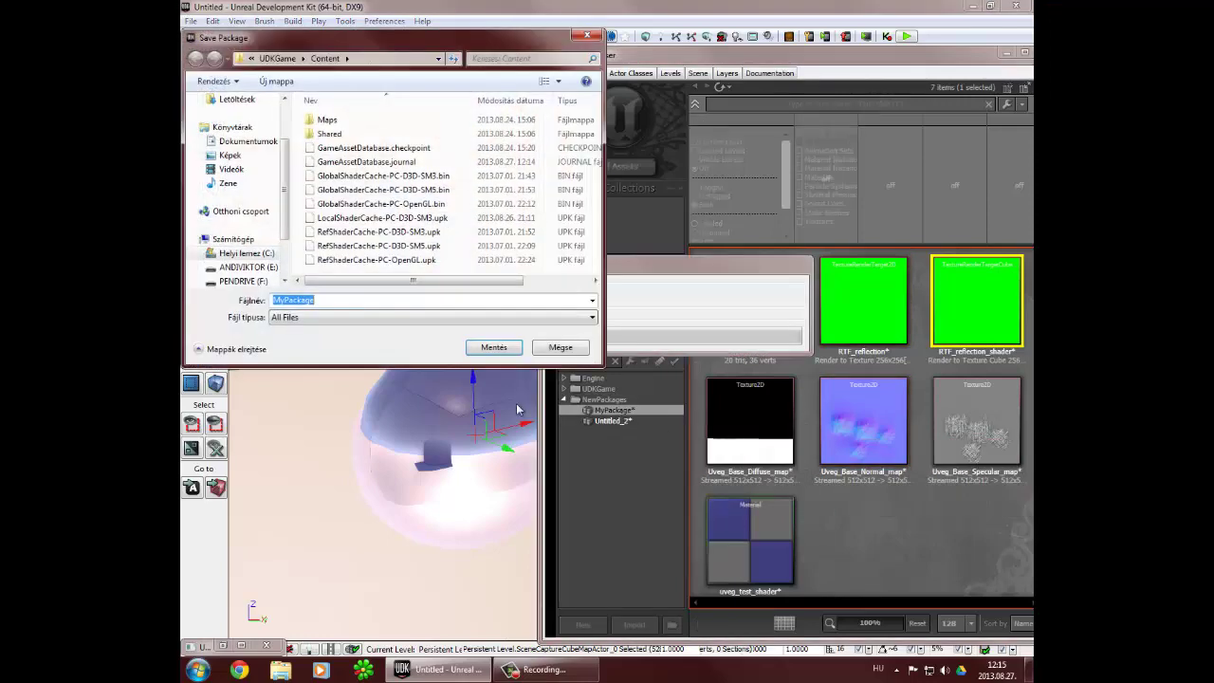
{"action": "left_click", "coordinate": [493, 347]}
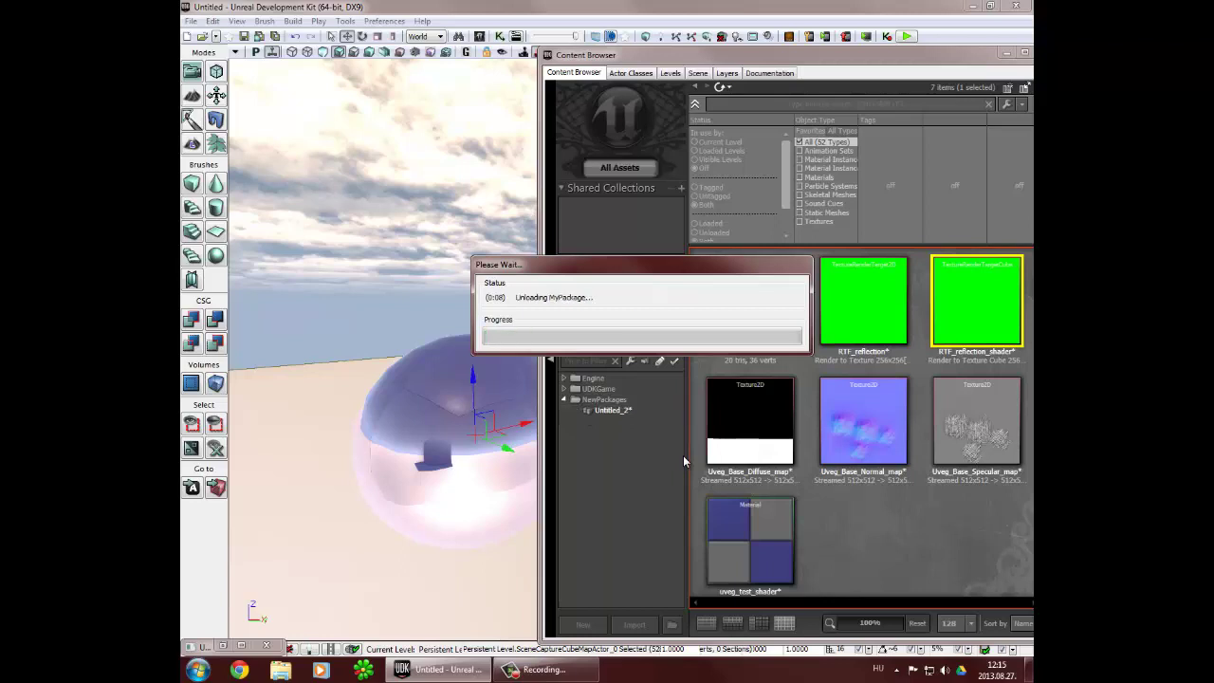
- Fully load the saved MyPackage from UDKGame's Content folder and select RTF_reflection_shader
{"action": "left_click", "coordinate": [605, 400]}
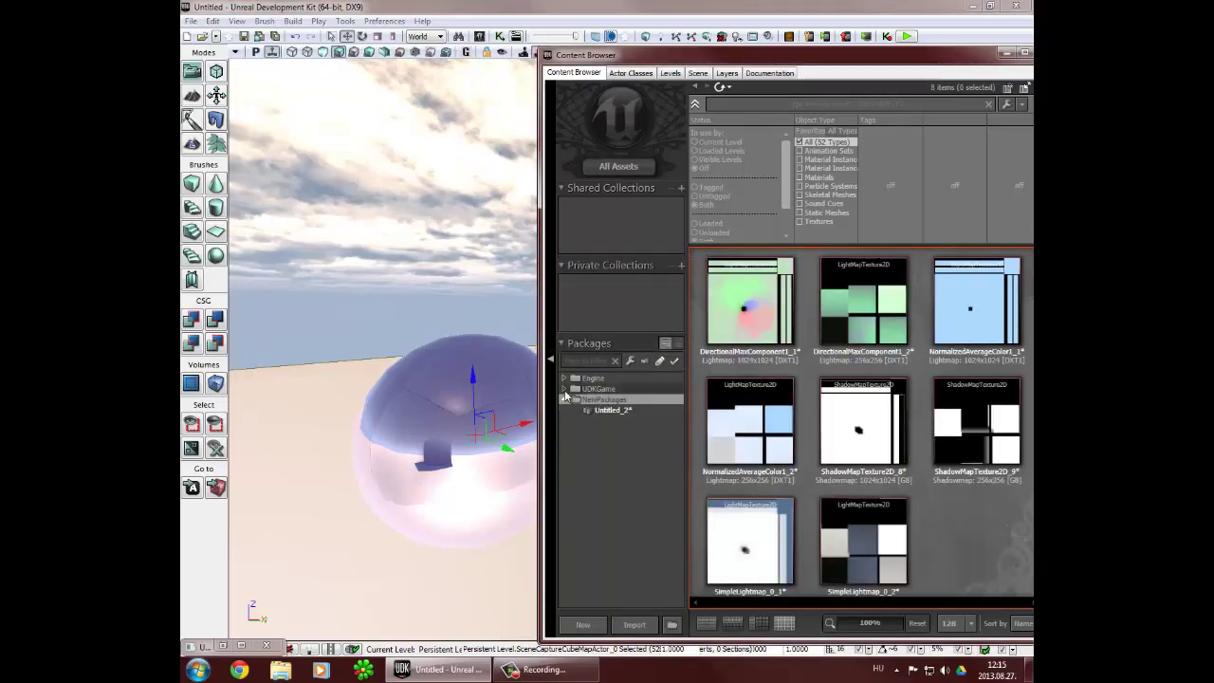
{"action": "left_click", "coordinate": [564, 390]}
{"action": "double_click", "coordinate": [586, 399]}
{"action": "left_click", "coordinate": [626, 431]}
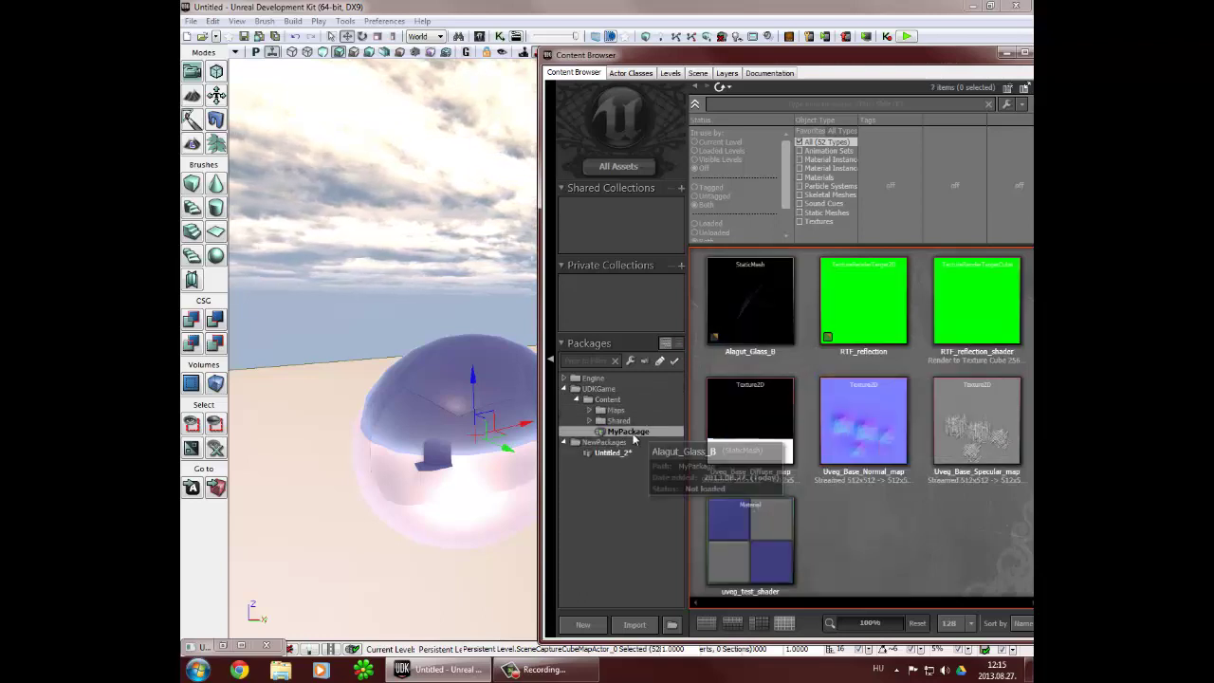
{"action": "right_click", "coordinate": [635, 433]}
{"action": "left_click", "coordinate": [712, 459]}
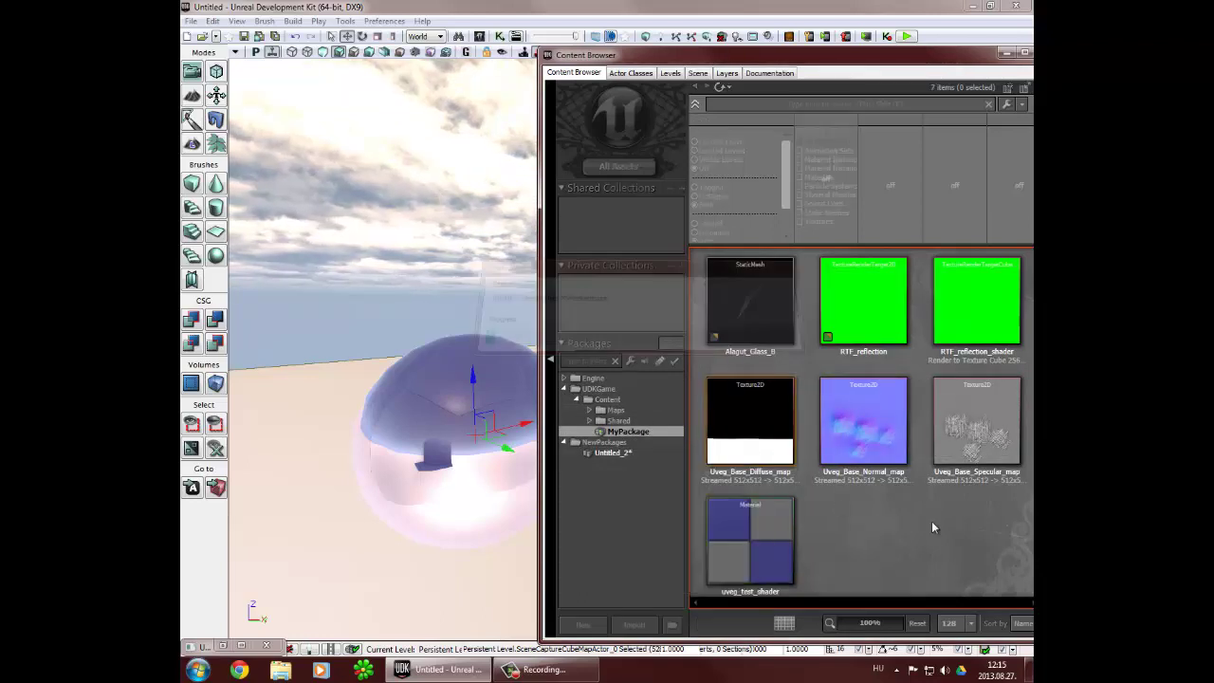
{"action": "left_click", "coordinate": [958, 317]}
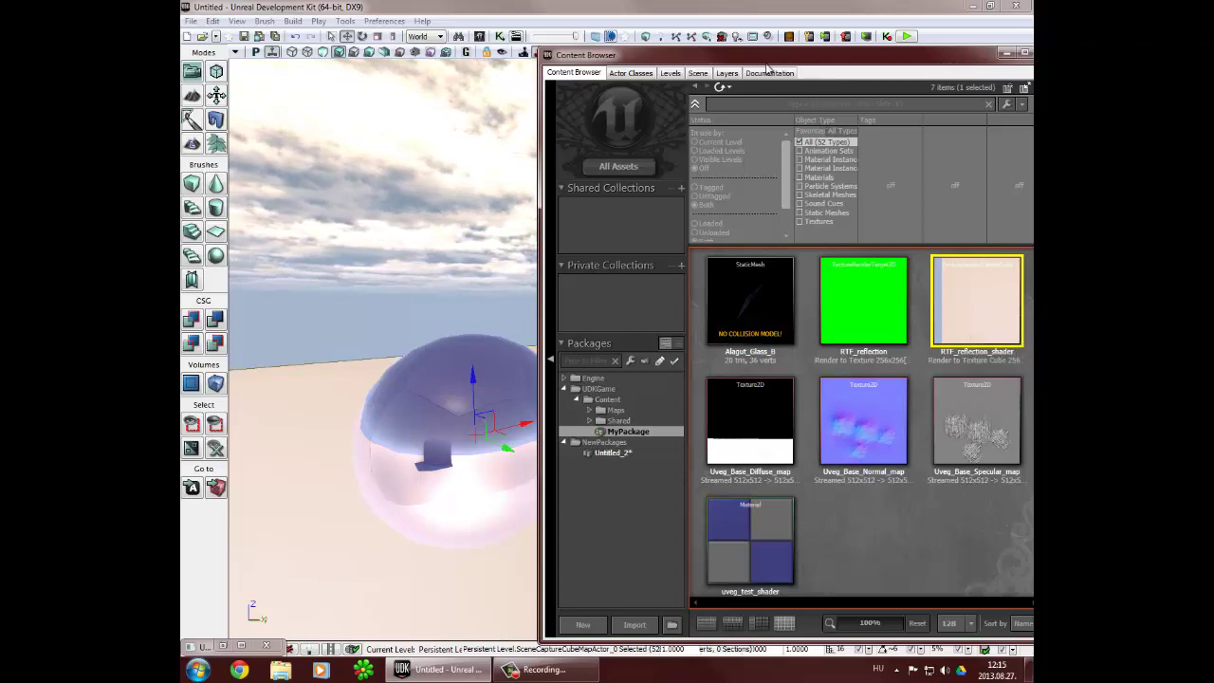
- Bring back the material editor for uveg_test_shader and add a ReflectionVector expression in an empty area of the graph
{"action": "left_click", "coordinate": [219, 646]}
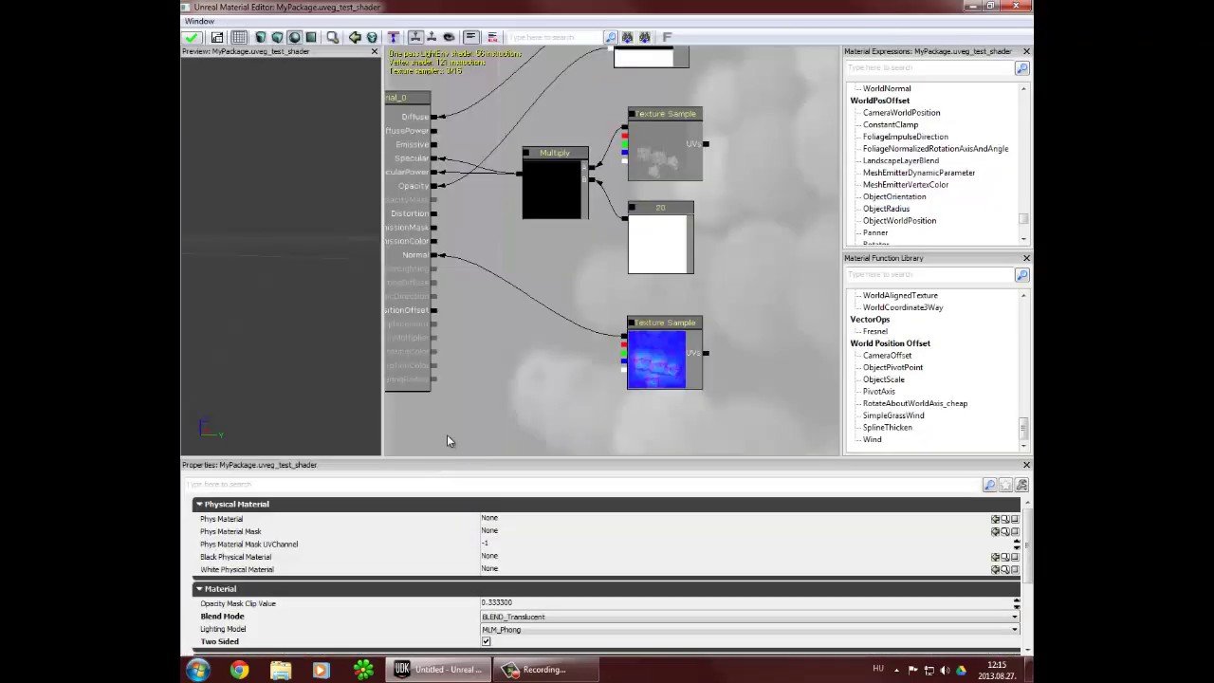
{"action": "left_click", "coordinate": [882, 70]}
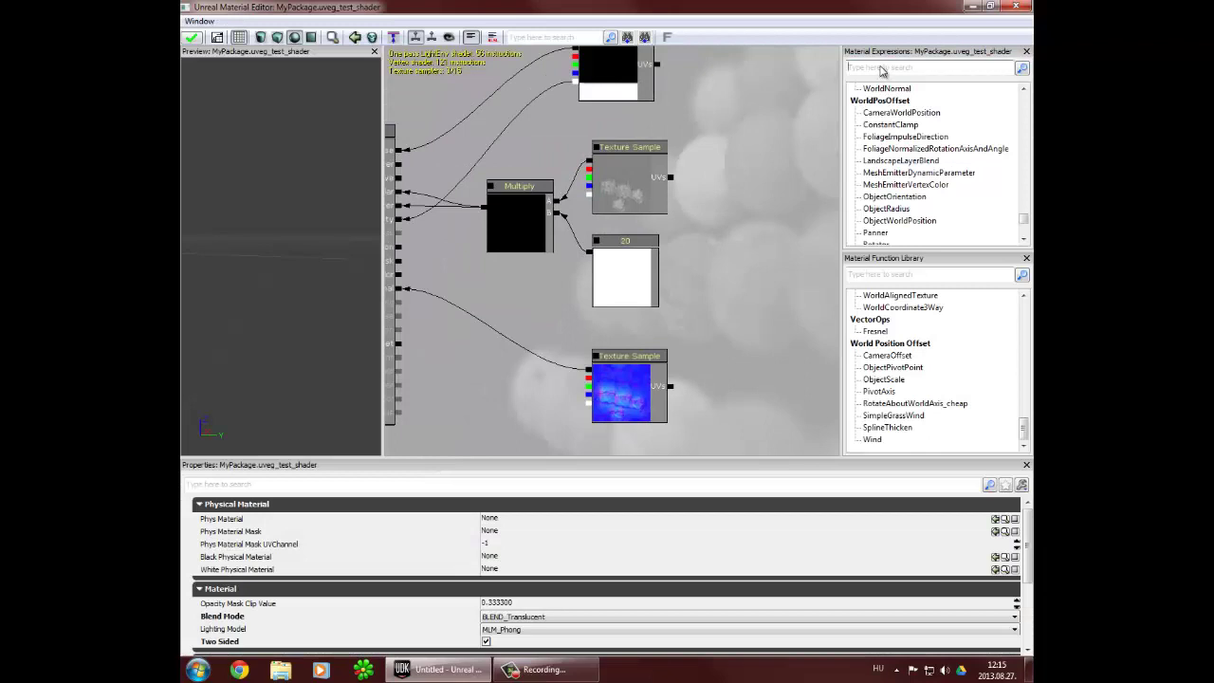
{"action": "type", "text": "reflec"}
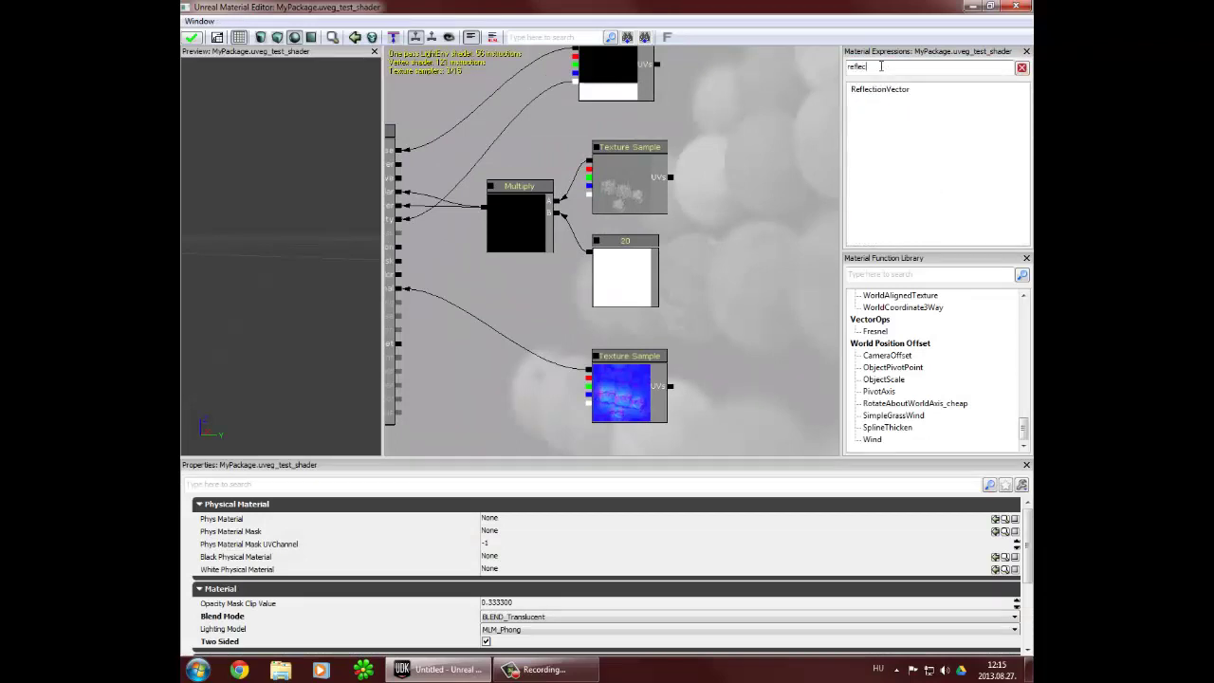
{"action": "left_click_drag", "start_coordinate": [890, 100], "coordinate": [594, 299]}
{"action": "left_click_drag", "start_coordinate": [661, 206], "coordinate": [799, 109], "text": "ctrl"}
{"action": "left_click_drag", "start_coordinate": [766, 261], "coordinate": [617, 286]}
{"action": "left_click_drag", "start_coordinate": [869, 67], "coordinate": [772, 70]}
{"action": "type", "text": "pa"}
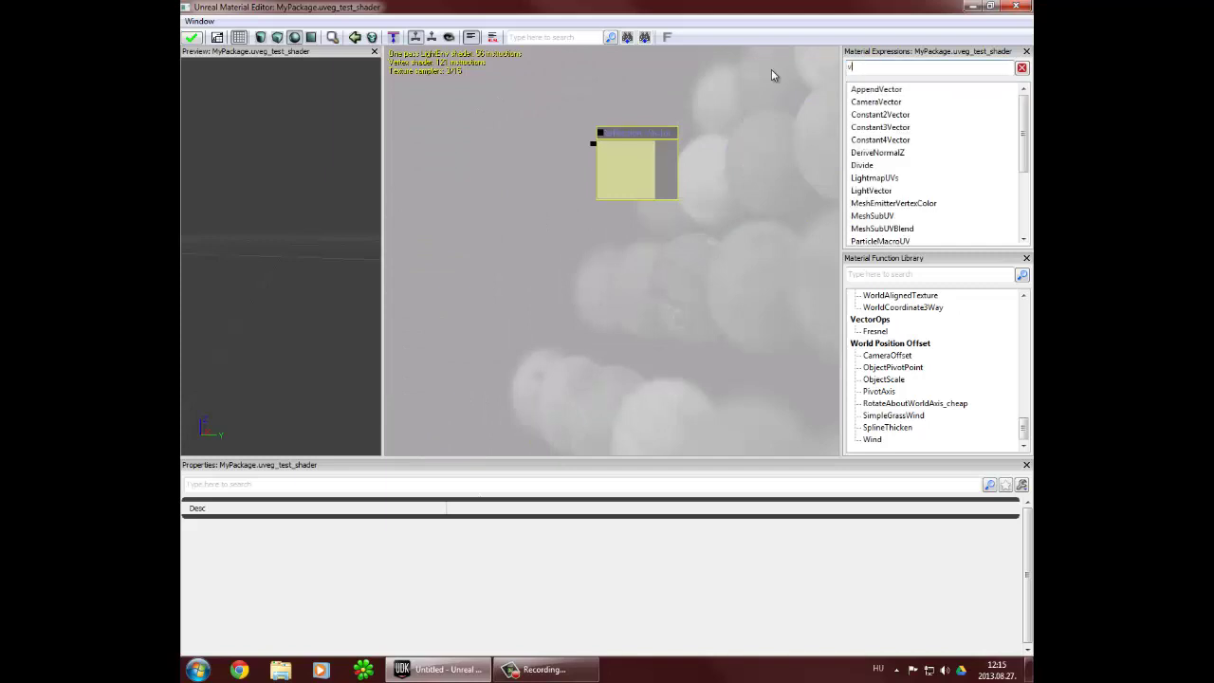
{"action": "type", "text": "ram"}
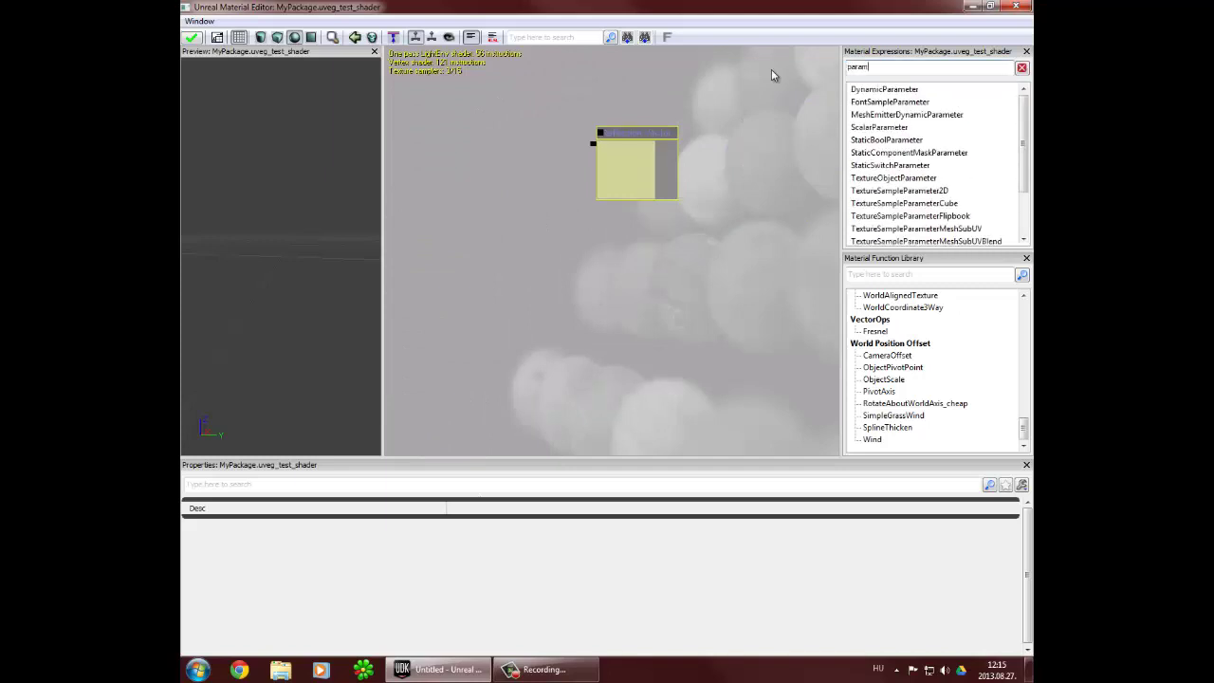
{"action": "type", "text": "eter"}
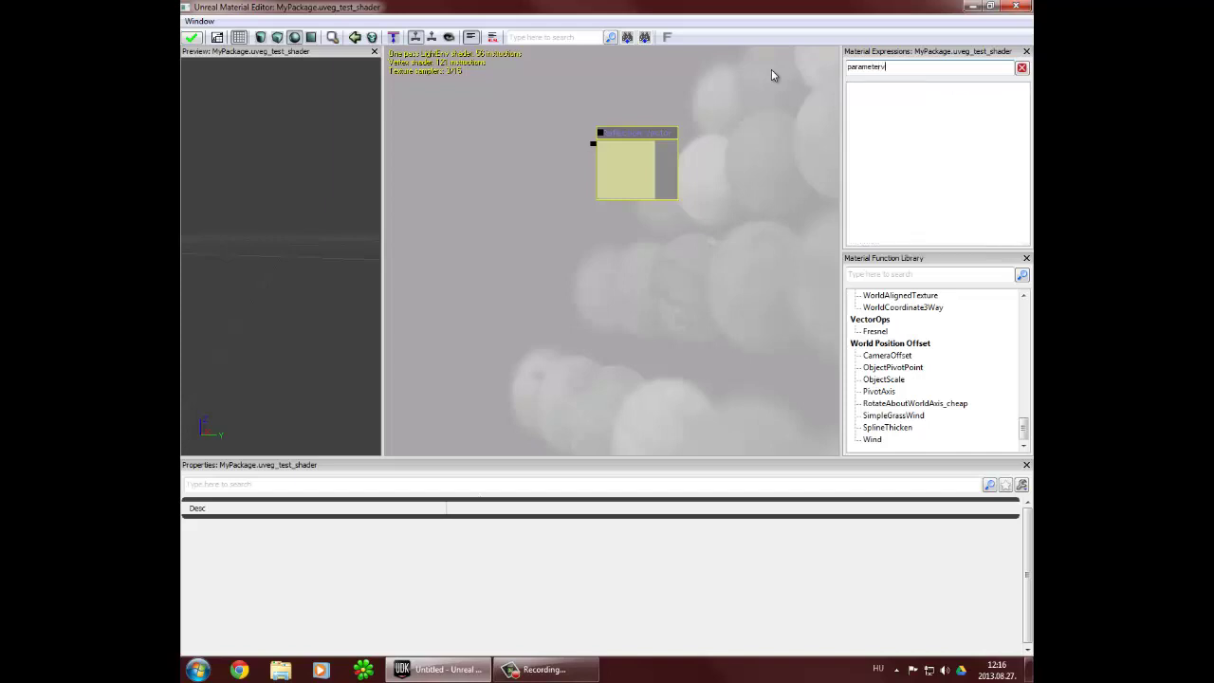
{"action": "key", "text": "BackSpace"}
{"action": "key", "text": "BackSpace"}
{"action": "key", "text": "BackSpace"}
{"action": "key", "text": "BackSpace"}
{"action": "key", "text": "BackSpace"}
{"action": "key", "text": "BackSpace"}
{"action": "key", "text": "BackSpace"}
{"action": "key", "text": "BackSpace"}
{"action": "key", "text": "BackSpace"}
{"action": "key", "text": "BackSpace"}
- Try a VectorParameter expression beside the Reflection Vector node, then delete it
{"action": "type", "text": "vecto"}
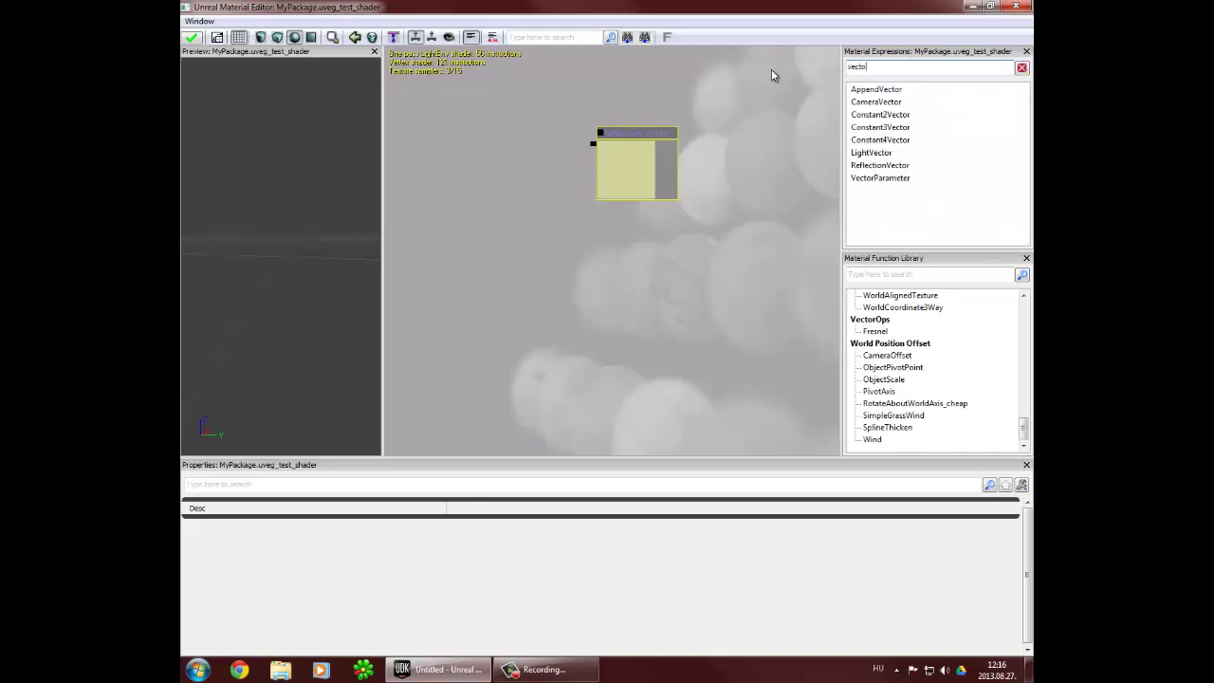
{"action": "left_click_drag", "start_coordinate": [882, 179], "coordinate": [534, 153]}
{"action": "left_click_drag", "start_coordinate": [516, 220], "coordinate": [516, 221]}
{"action": "left_click_drag", "start_coordinate": [621, 257], "coordinate": [645, 260]}
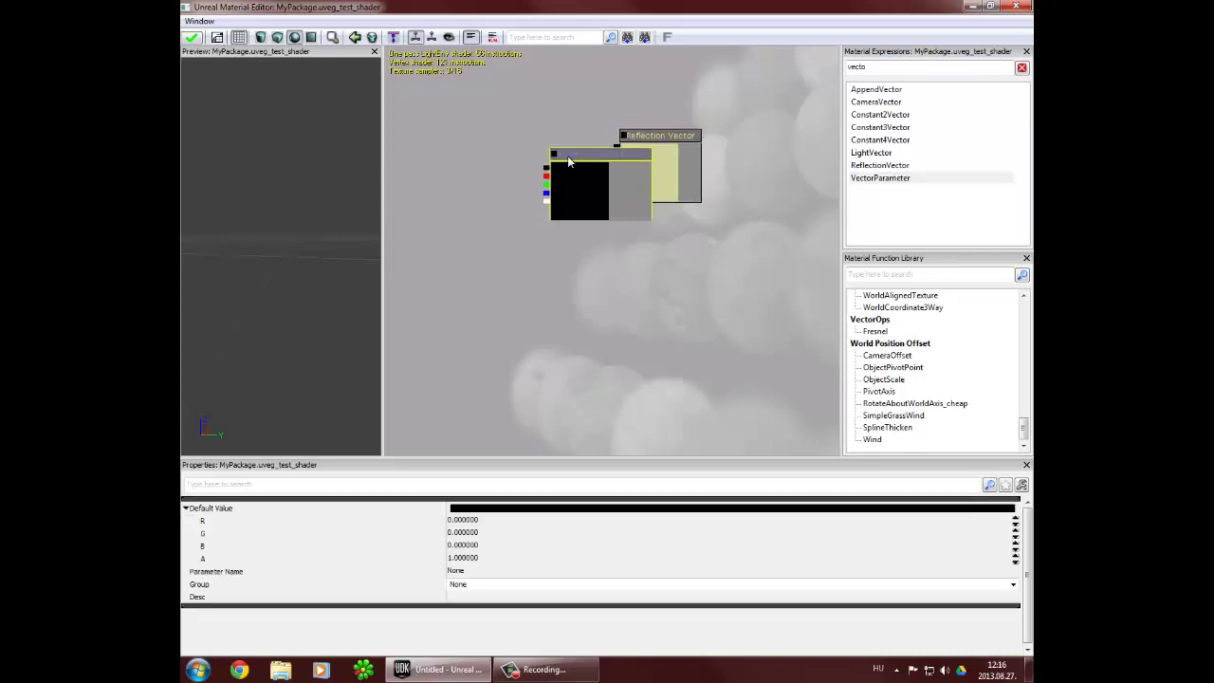
{"action": "key", "text": "Delete"}
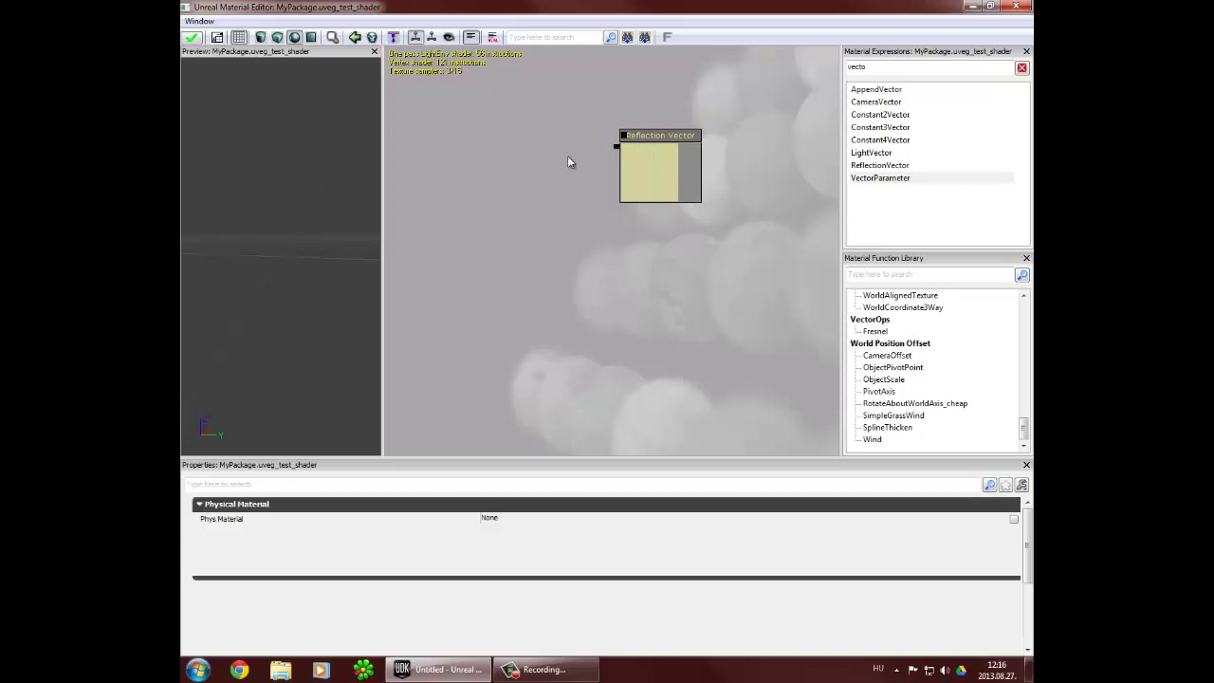
- Add a StaticComponentMaskParameter expression beside the Reflection Vector node and connect the Reflection Vector to its input
{"action": "left_click_drag", "start_coordinate": [869, 67], "coordinate": [773, 76]}
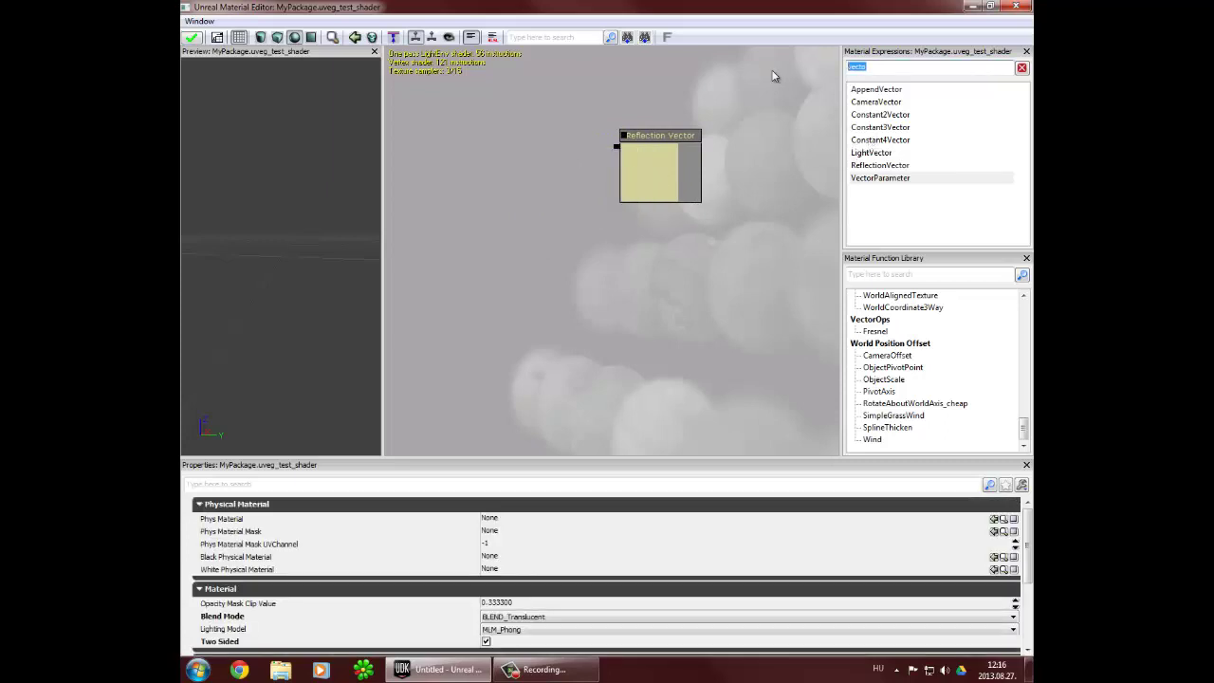
{"action": "type", "text": "mask"}
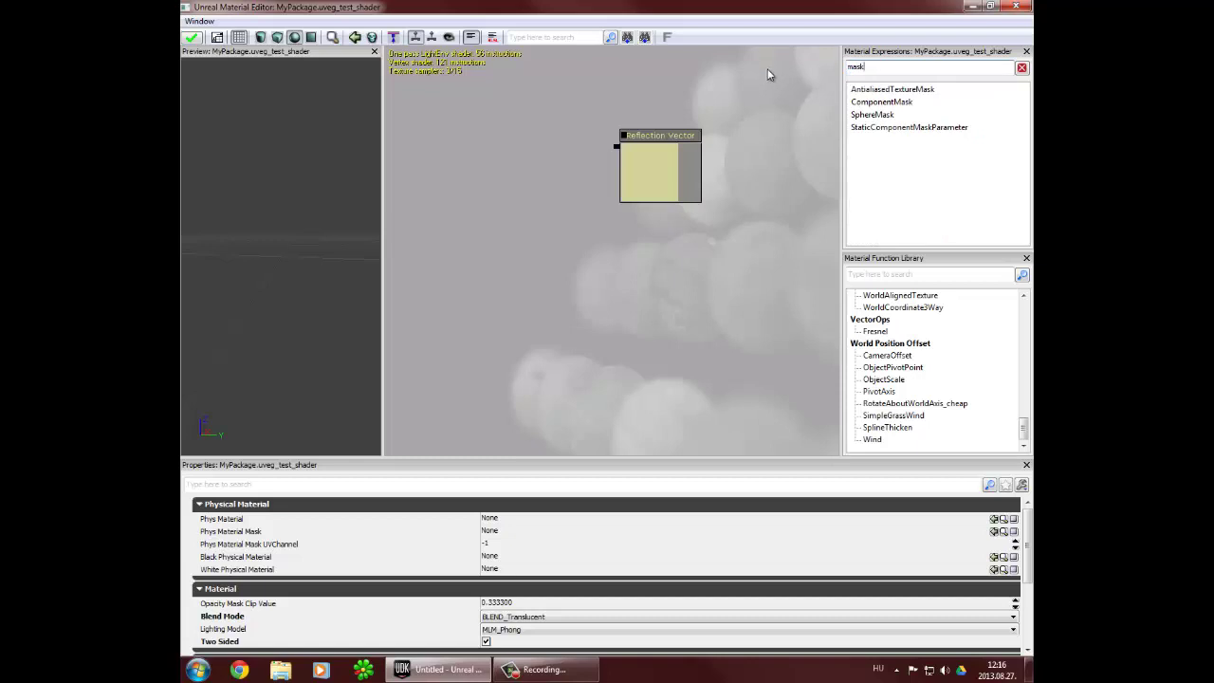
{"action": "left_click", "coordinate": [892, 133]}
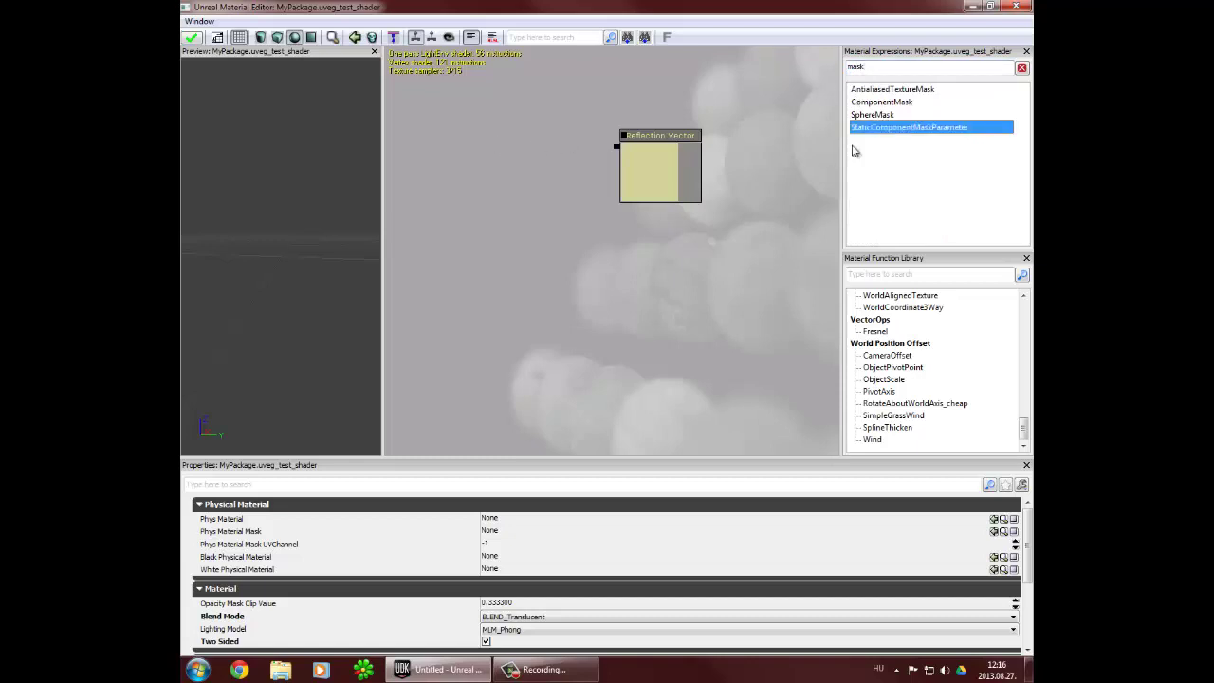
{"action": "left_click_drag", "start_coordinate": [913, 130], "coordinate": [483, 122]}
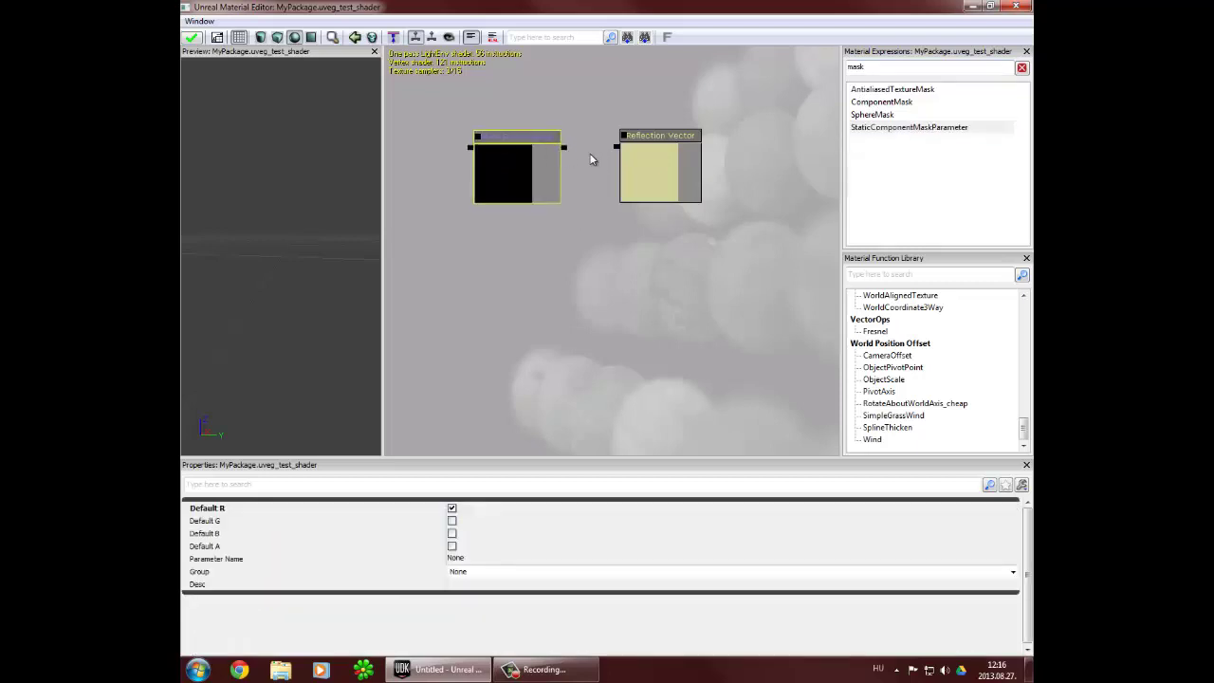
{"action": "left_click_drag", "start_coordinate": [604, 152], "coordinate": [563, 148]}
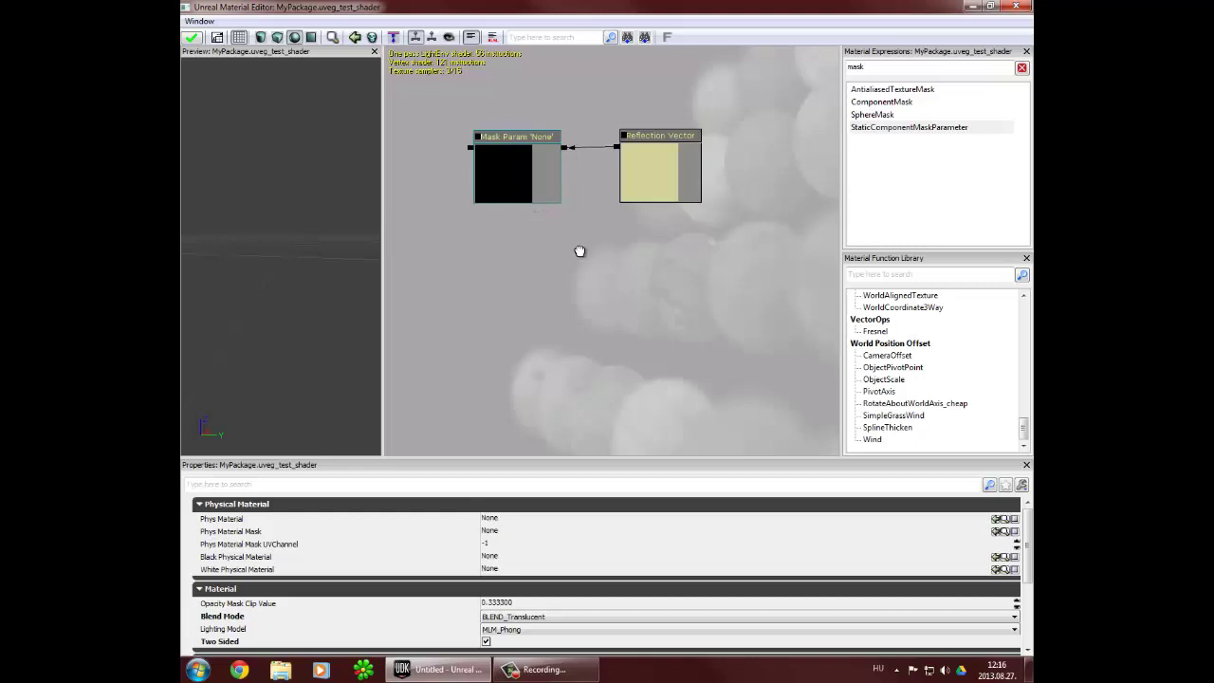
- Move the mask parameter node closer to the Reflection Vector node, leaving space between it and the texture samples
{"action": "left_click_drag", "start_coordinate": [578, 250], "coordinate": [807, 299]}
{"action": "left_click", "coordinate": [683, 201]}
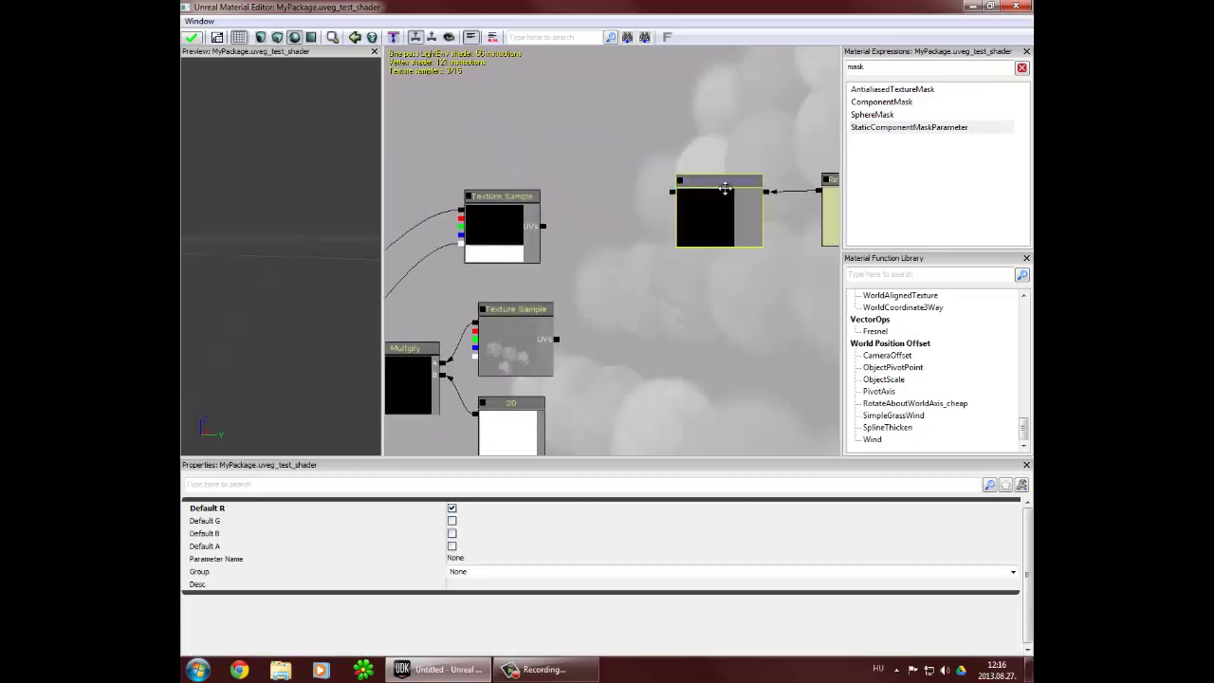
{"action": "left_click_drag", "start_coordinate": [725, 189], "coordinate": [753, 186]}
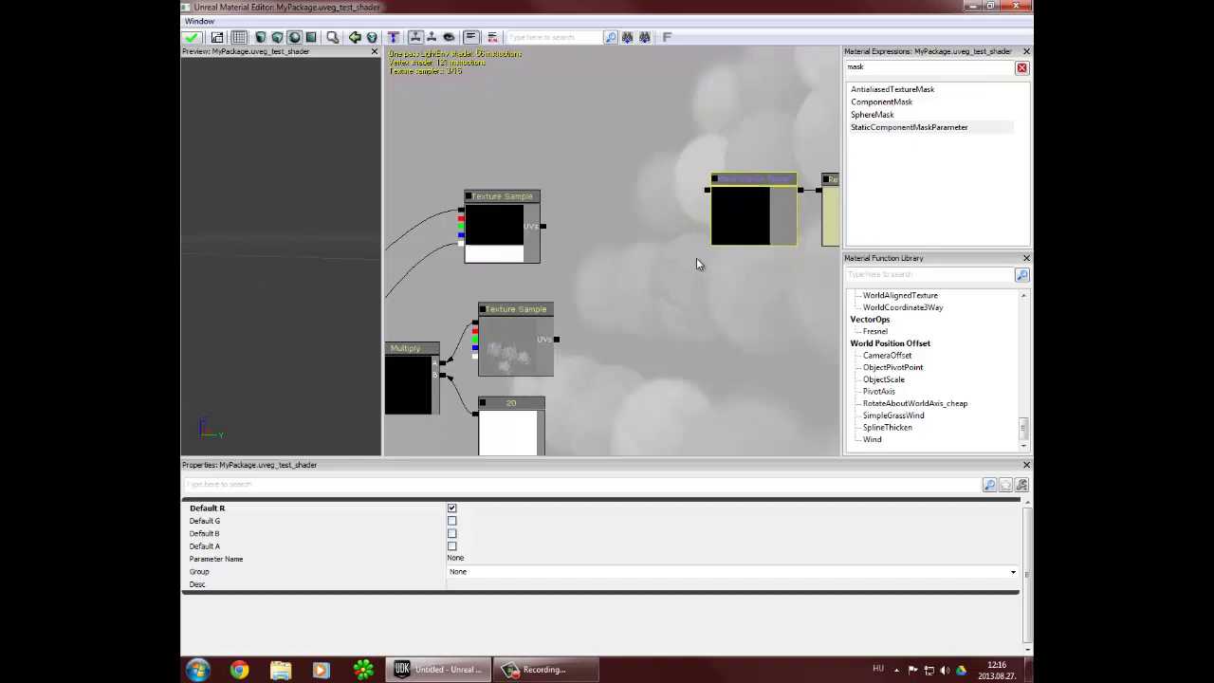
{"action": "left_click_drag", "start_coordinate": [661, 258], "coordinate": [606, 246]}
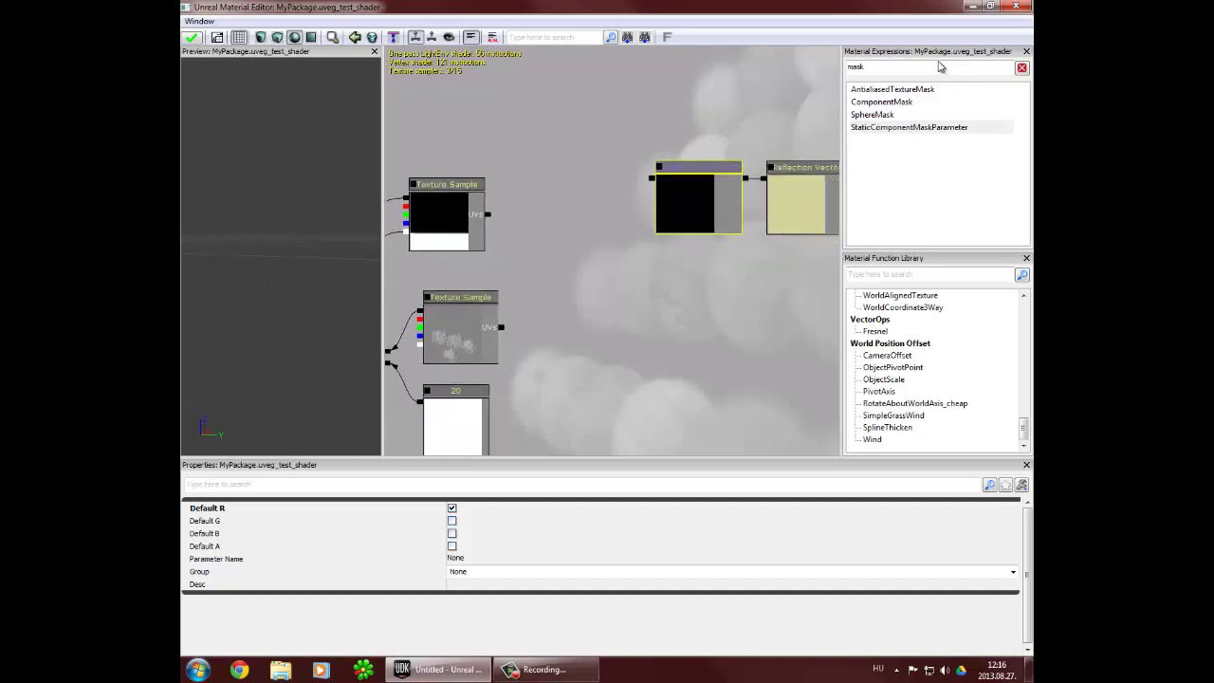
{"action": "double_click", "coordinate": [933, 67]}
{"action": "left_click_drag", "start_coordinate": [759, 265], "coordinate": [653, 239]}
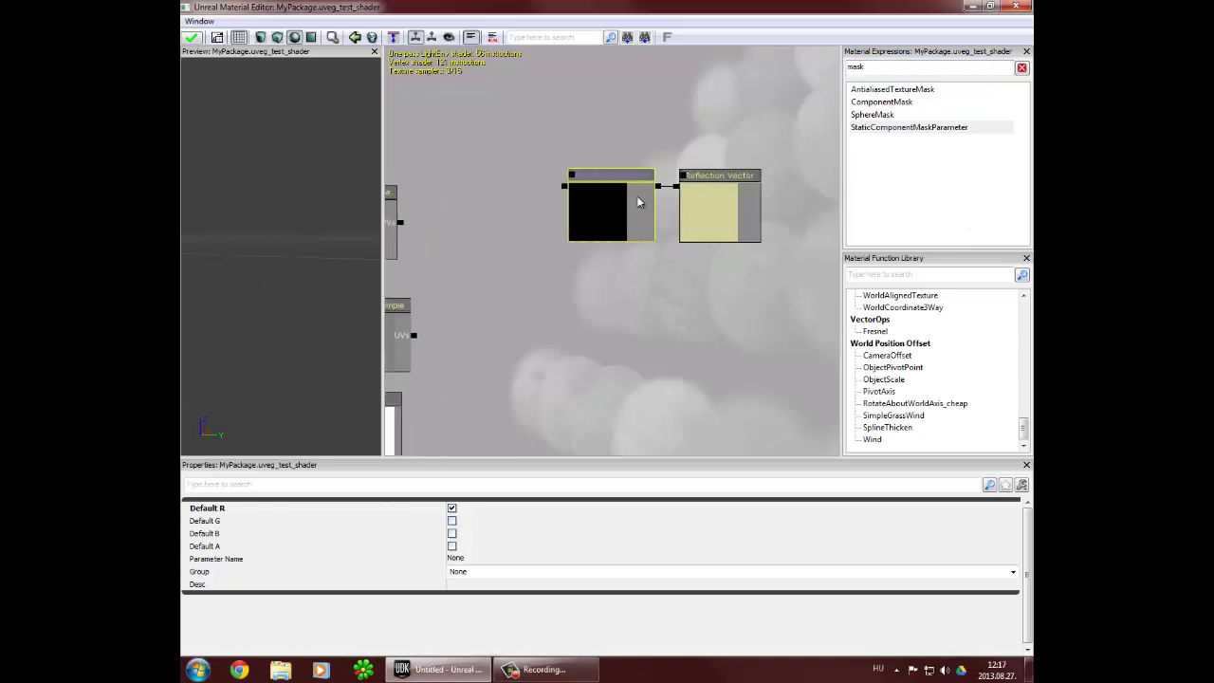
- Replace the mask parameter node with a Transform expression and connect the Reflection Vector to its input
{"action": "key", "text": "Delete"}
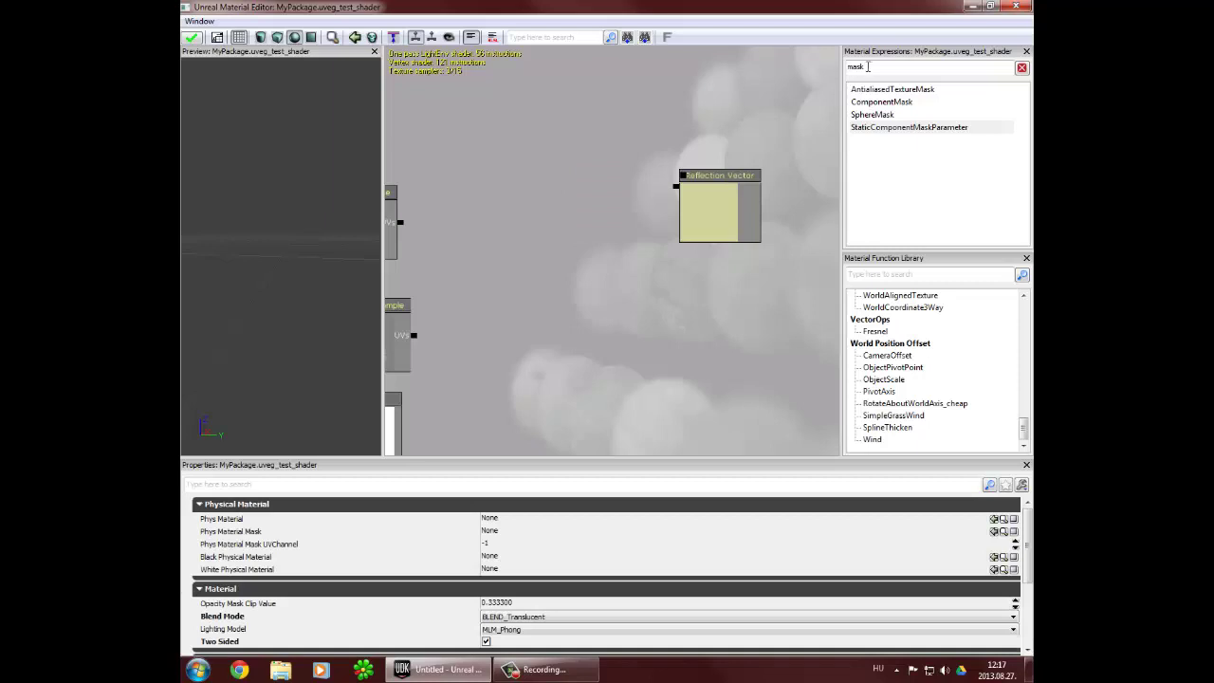
{"action": "double_click", "coordinate": [870, 66]}
{"action": "type", "text": "tran"}
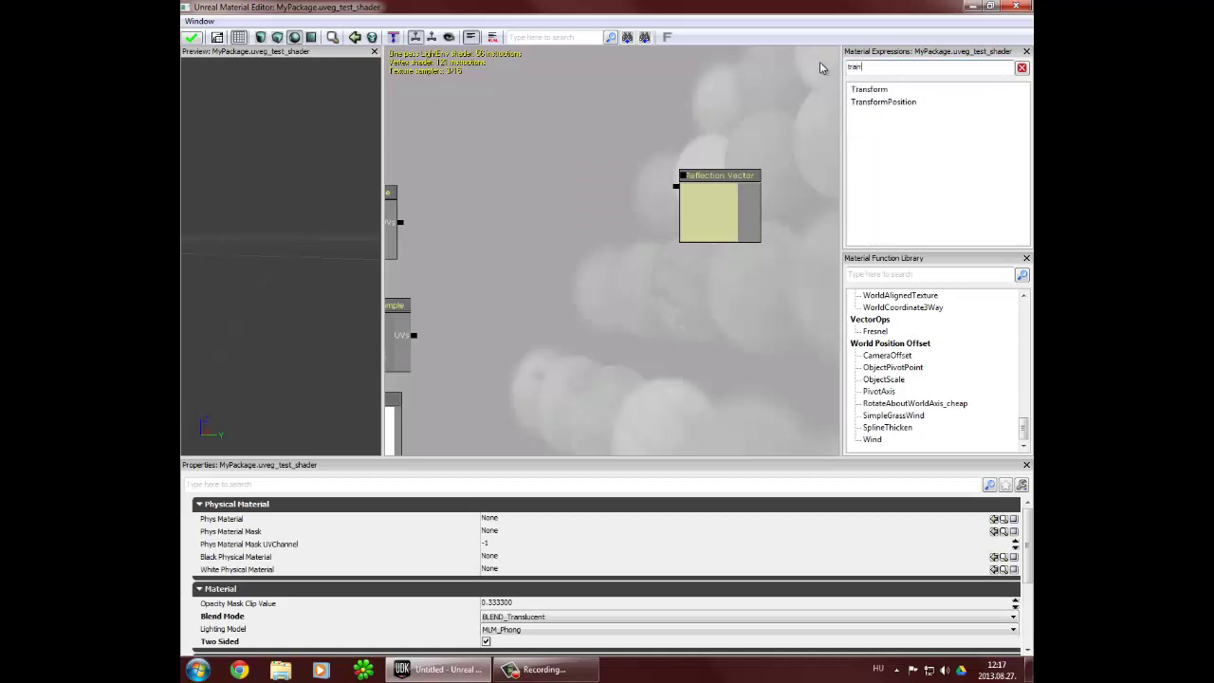
{"action": "left_click", "coordinate": [869, 89]}
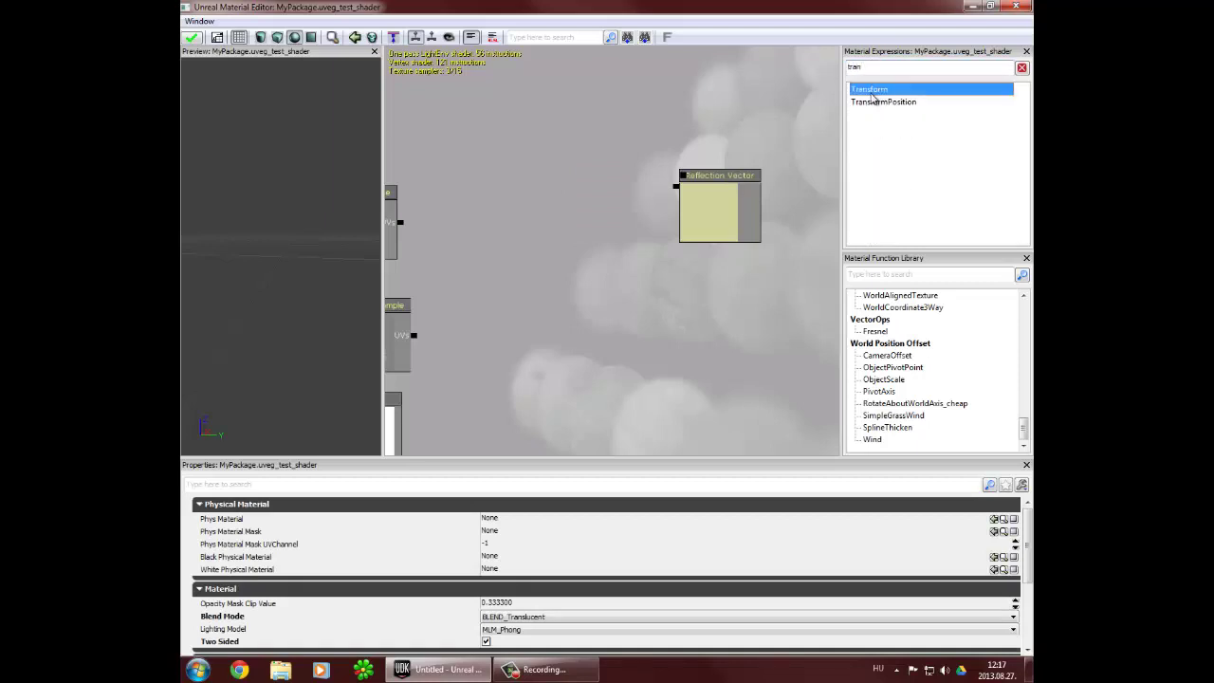
{"action": "left_click_drag", "start_coordinate": [579, 176], "coordinate": [579, 195]}
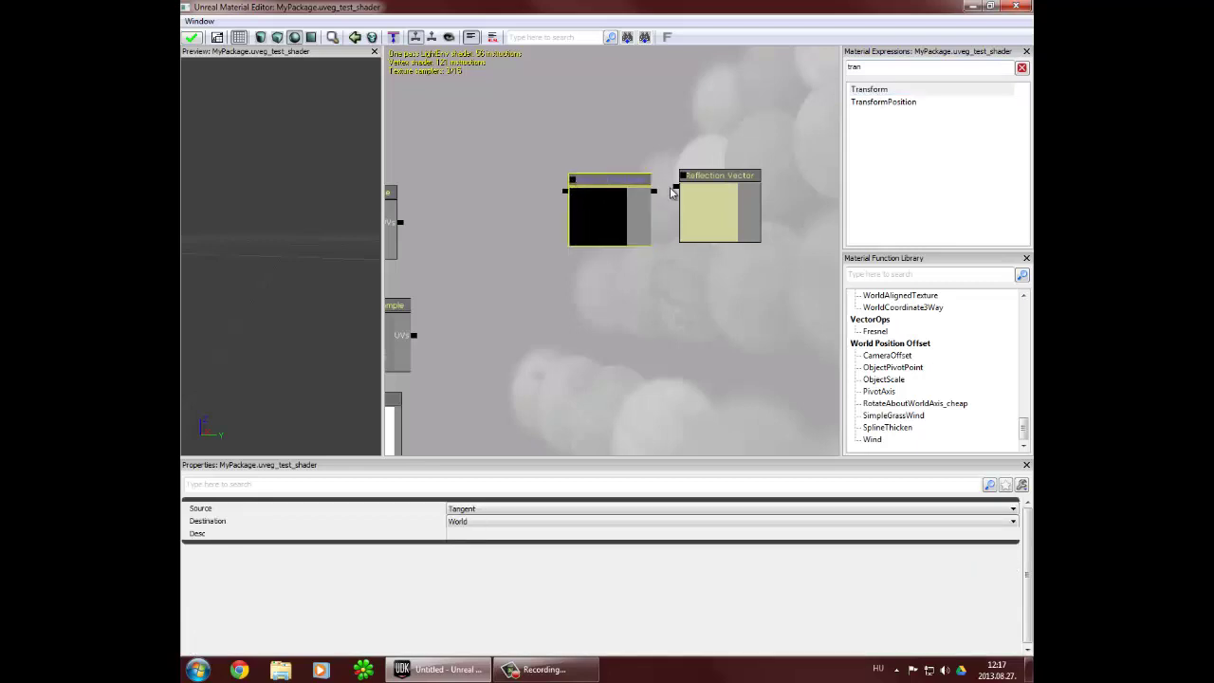
{"action": "left_click_drag", "start_coordinate": [675, 186], "coordinate": [653, 192]}
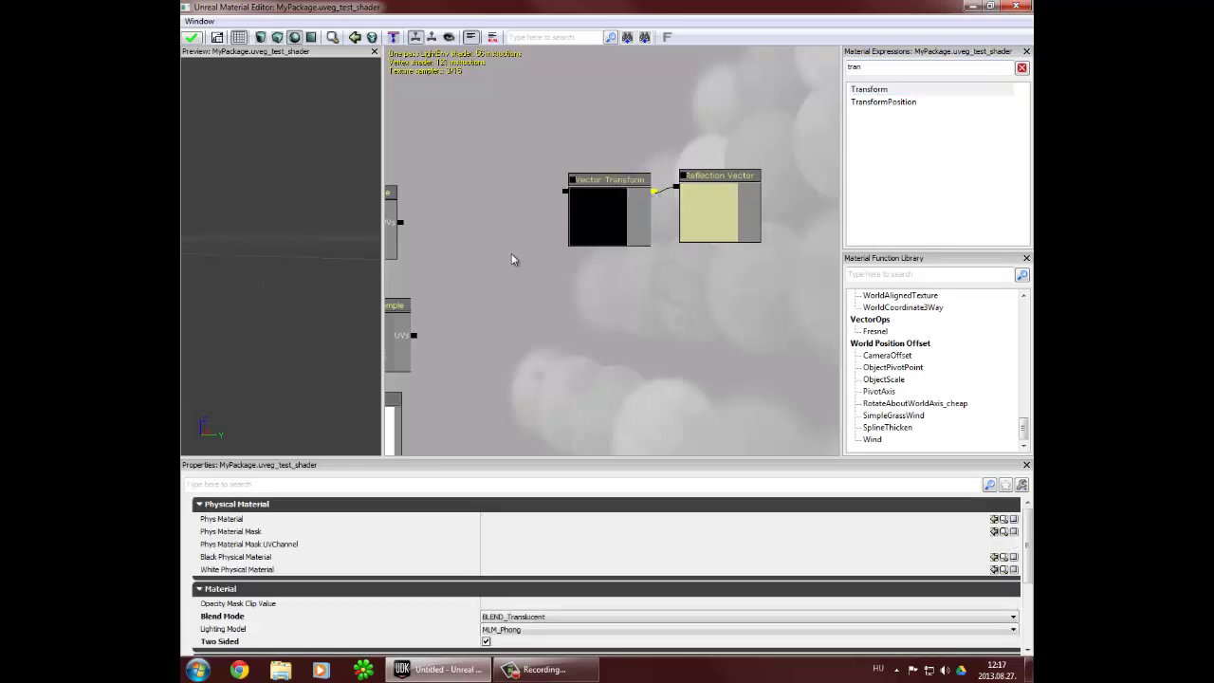
- Add a Texture Sample beside the Vector Transform node and connect the Vector Transform to its UVs input
{"action": "left_click_drag", "start_coordinate": [529, 263], "coordinate": [639, 244]}
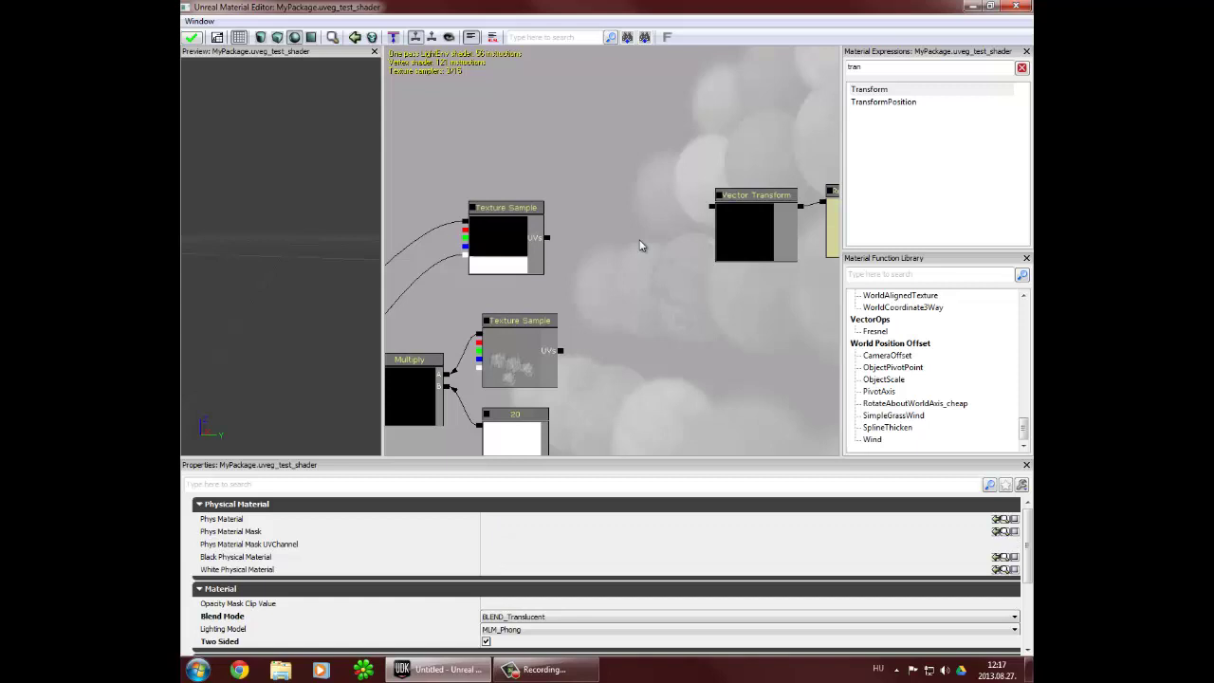
{"action": "left_click", "coordinate": [640, 245]}
{"action": "left_click_drag", "start_coordinate": [661, 248], "coordinate": [620, 193]}
{"action": "left_click_drag", "start_coordinate": [712, 206], "coordinate": [678, 224]}
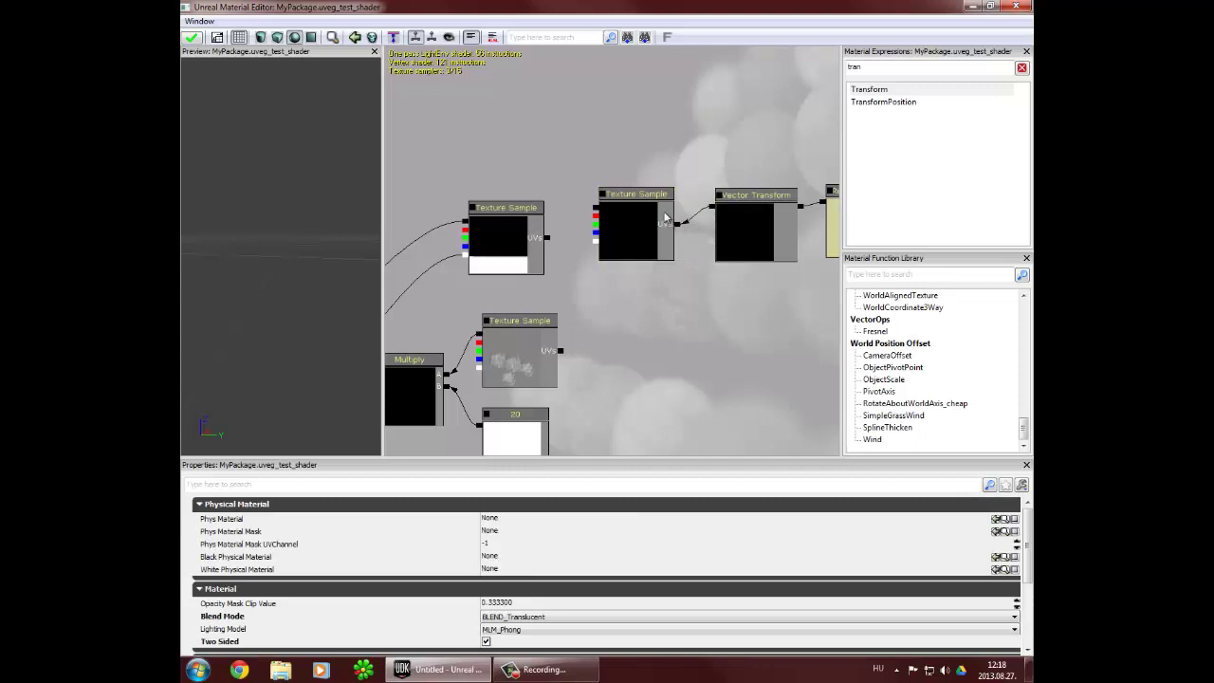
- Check that the new Texture Sample uses RTF_reflection_shader and connect its colour output to the material's Emissive input
{"action": "left_click", "coordinate": [663, 212]}
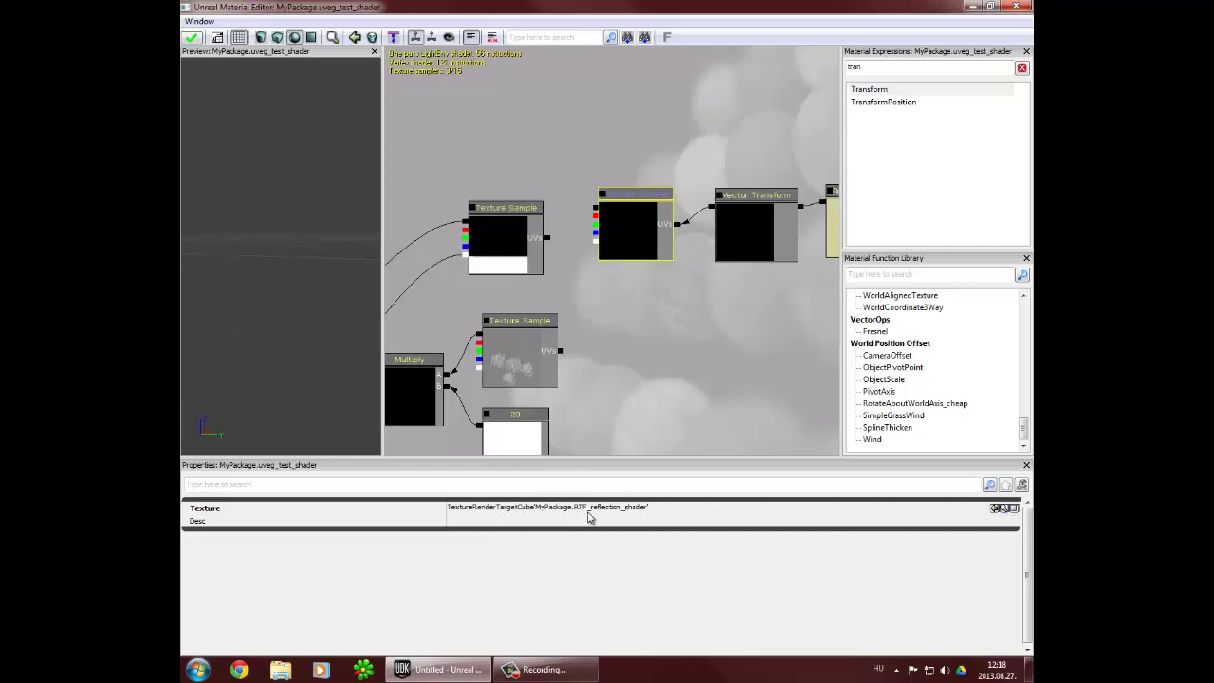
{"action": "left_click_drag", "start_coordinate": [674, 364], "coordinate": [706, 349]}
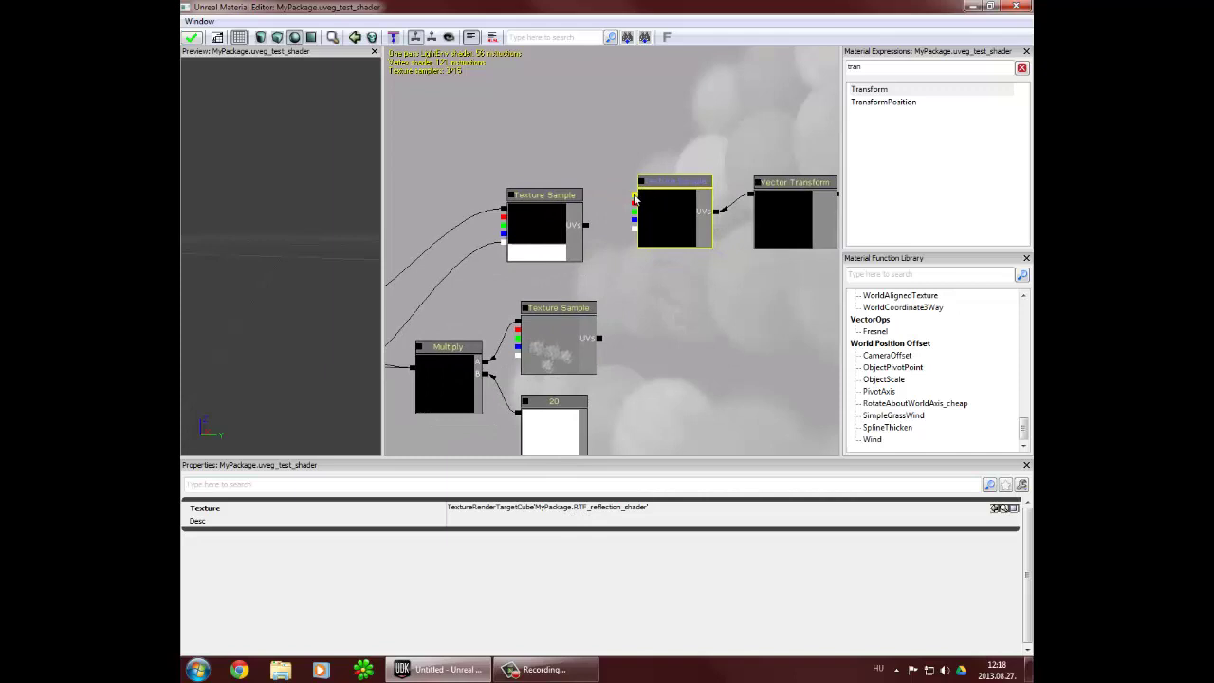
{"action": "left_click_drag", "start_coordinate": [635, 197], "coordinate": [459, 341]}
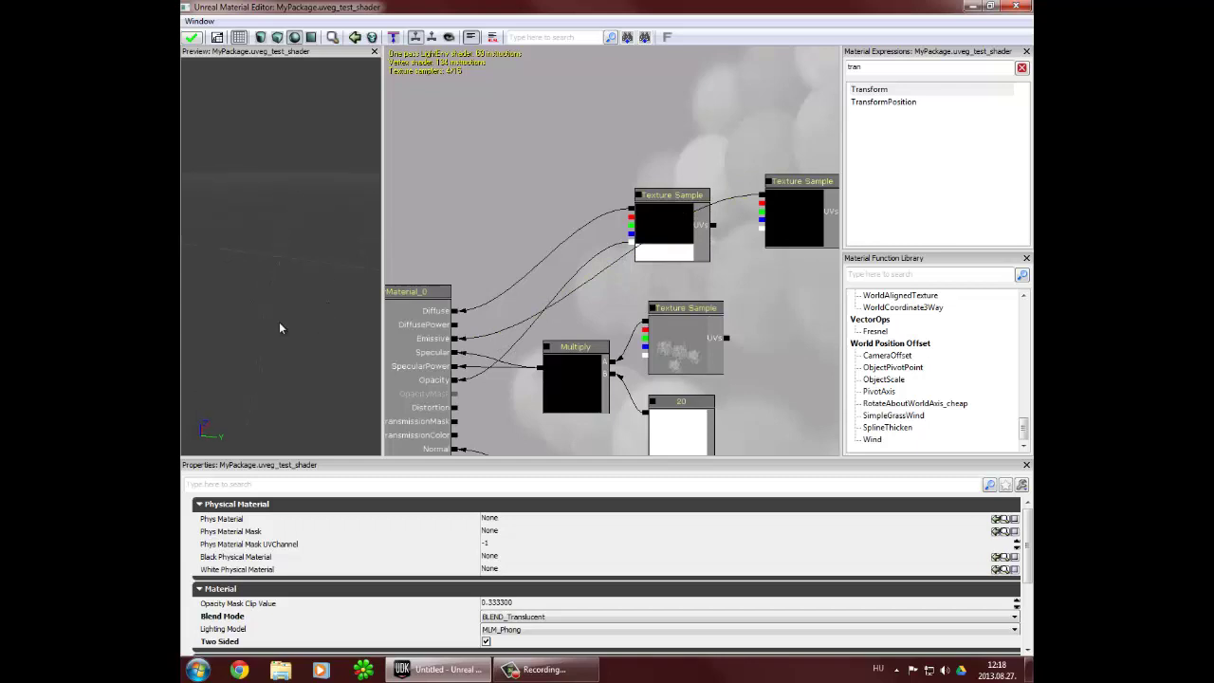
- Add a Constant expression below the normal map Texture Sample and set its R value to 5
{"action": "mouse_move", "coordinate": [744, 276]}
{"action": "left_mouse_down"}
{"action": "mouse_move", "coordinate": [686, 275]}
{"action": "mouse_move", "coordinate": [645, 157]}
{"action": "mouse_move", "coordinate": [654, 109]}
{"action": "mouse_move", "coordinate": [748, 182]}
{"action": "mouse_move", "coordinate": [670, 275]}
{"action": "mouse_move", "coordinate": [676, 299]}
{"action": "mouse_move", "coordinate": [720, 278]}
{"action": "left_mouse_up"}
{"action": "left_click", "coordinate": [699, 389]}
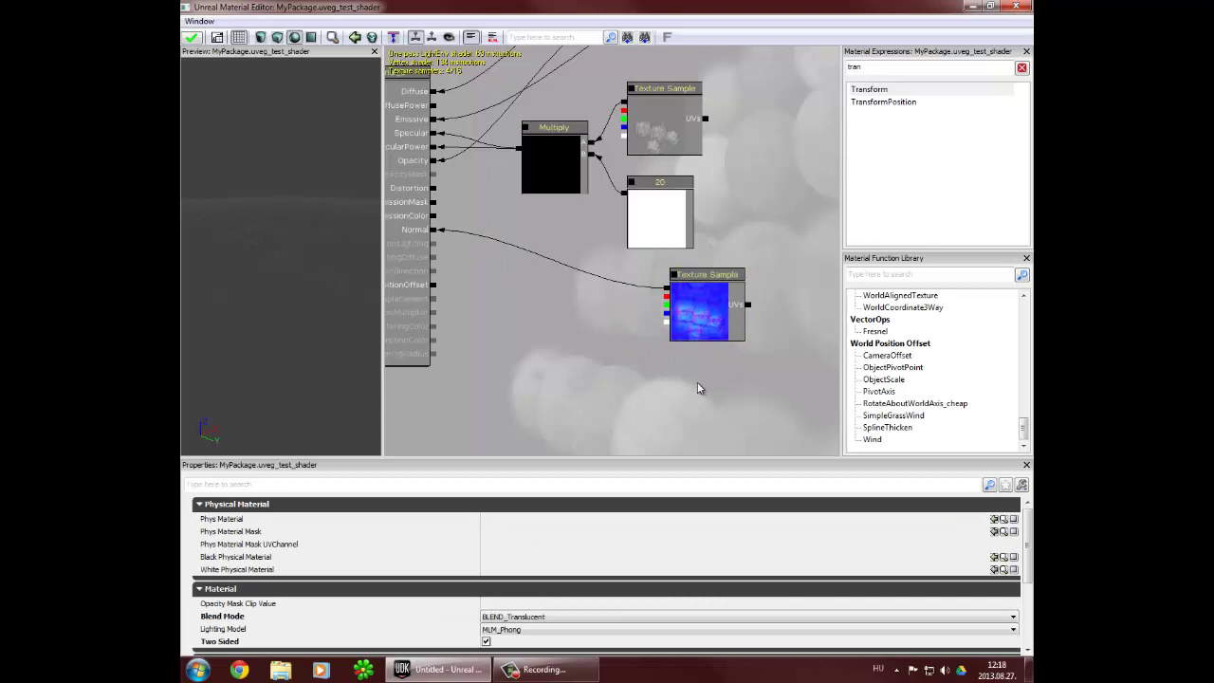
{"action": "left_click", "coordinate": [698, 388]}
{"action": "left_click_drag", "start_coordinate": [708, 369], "coordinate": [682, 338]}
{"action": "left_click", "coordinate": [495, 508]}
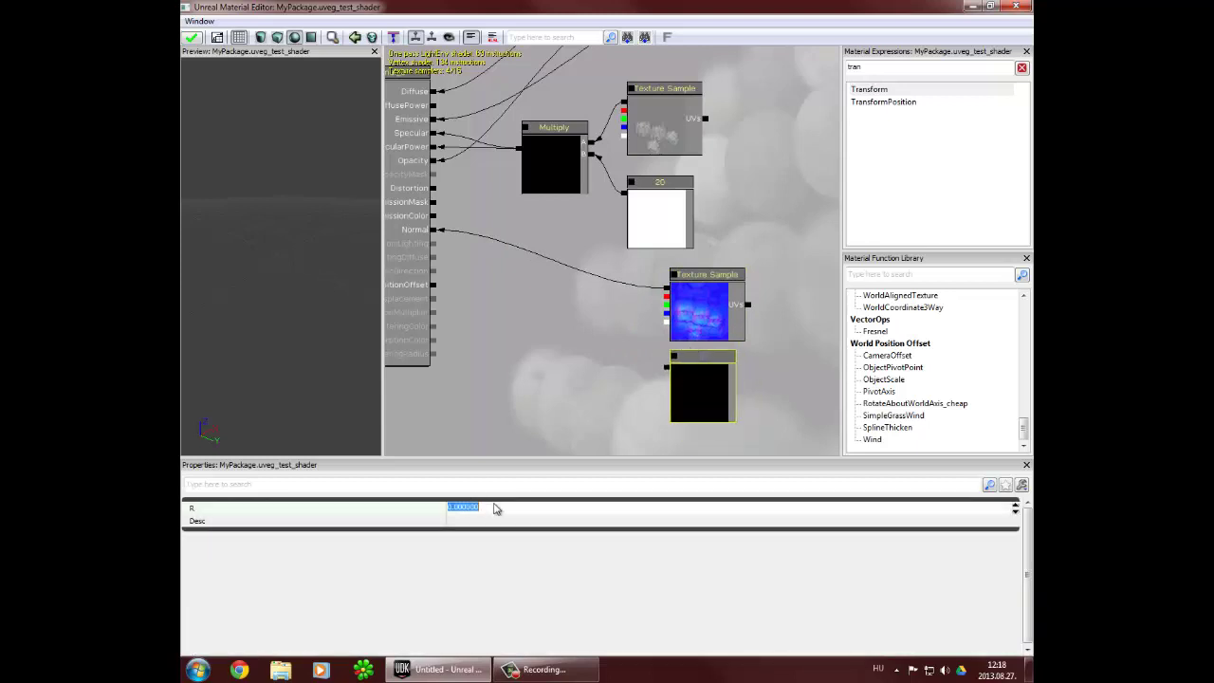
{"action": "type", "text": "5"}
{"action": "key", "text": "Return"}
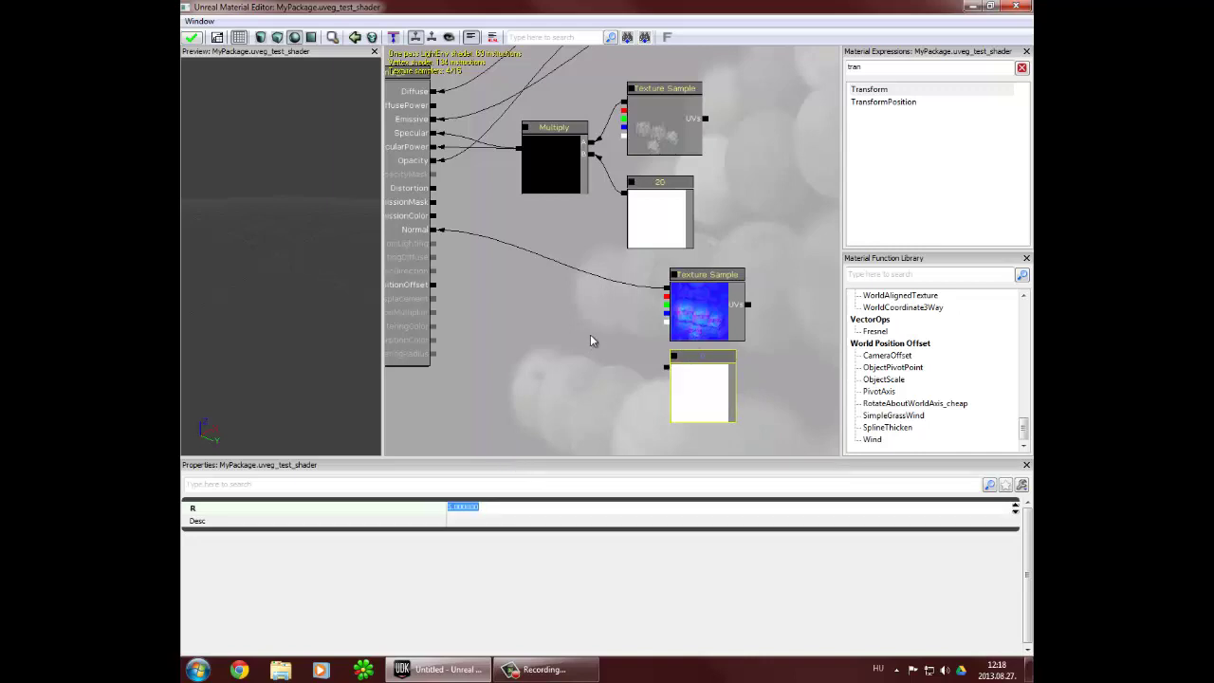
- Add an Add expression, feeding the normal map Texture Sample into A and the new Constant into B
{"action": "type", "text": "a"}
{"action": "left_click_drag", "start_coordinate": [593, 352], "coordinate": [576, 371]}
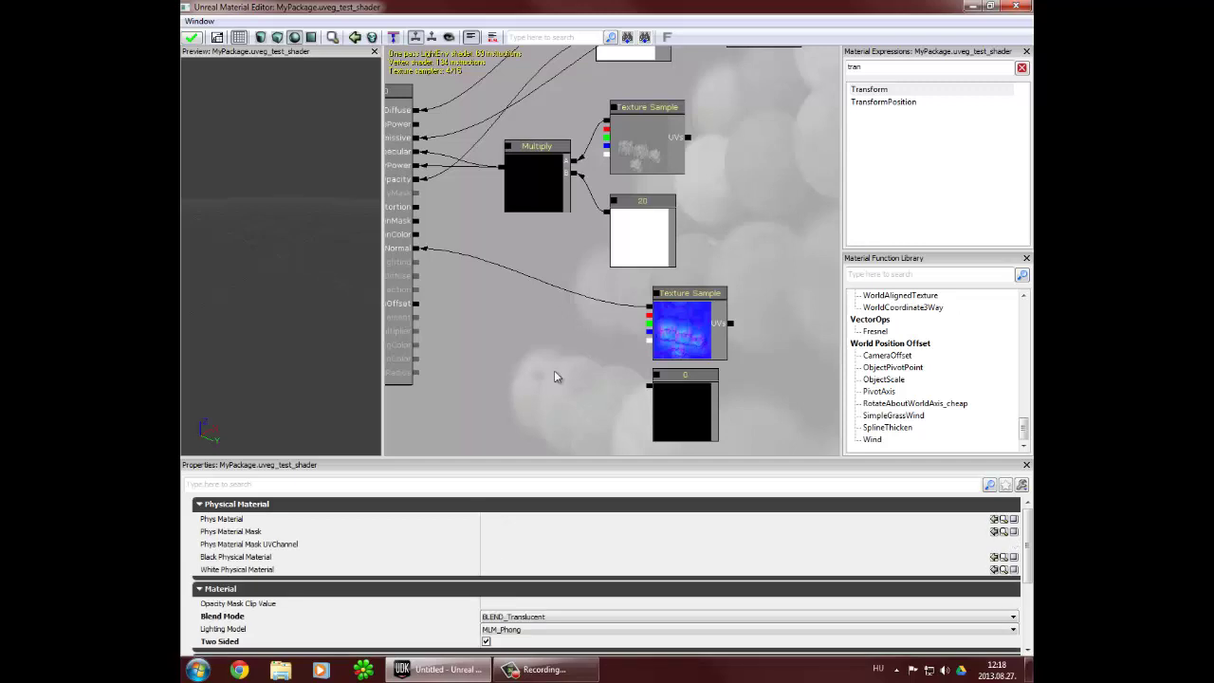
{"action": "left_click", "coordinate": [556, 377]}
{"action": "left_click_drag", "start_coordinate": [561, 379], "coordinate": [539, 334]}
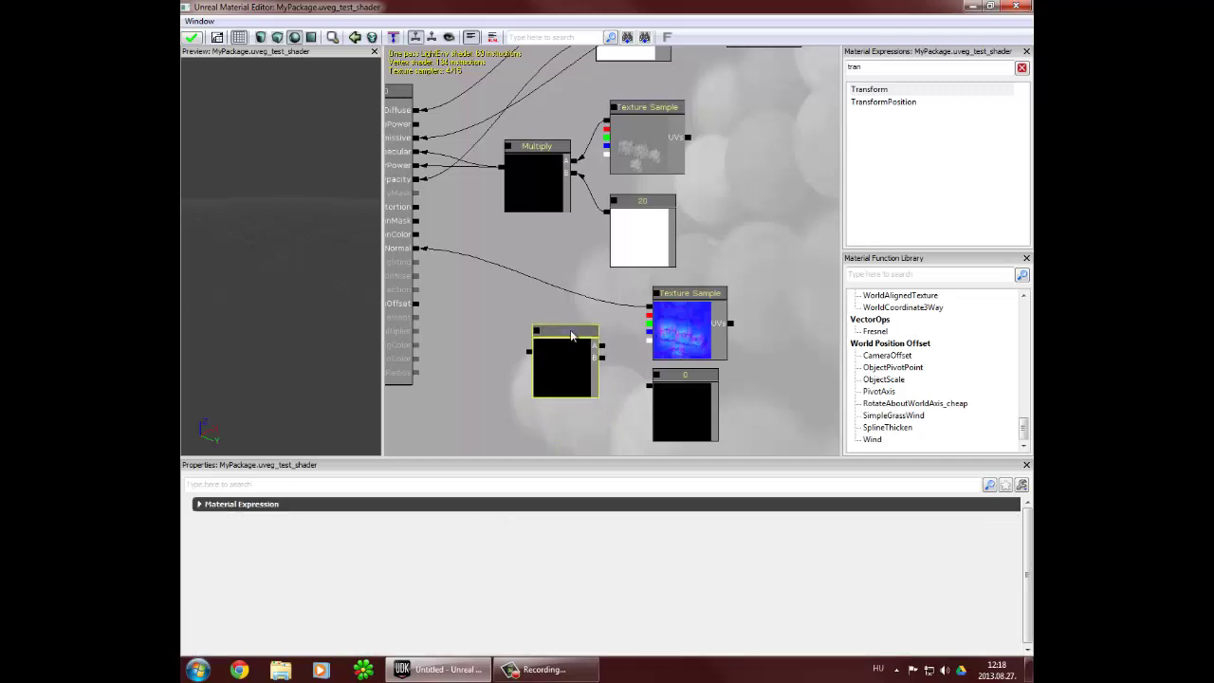
{"action": "left_click_drag", "start_coordinate": [650, 307], "coordinate": [603, 346]}
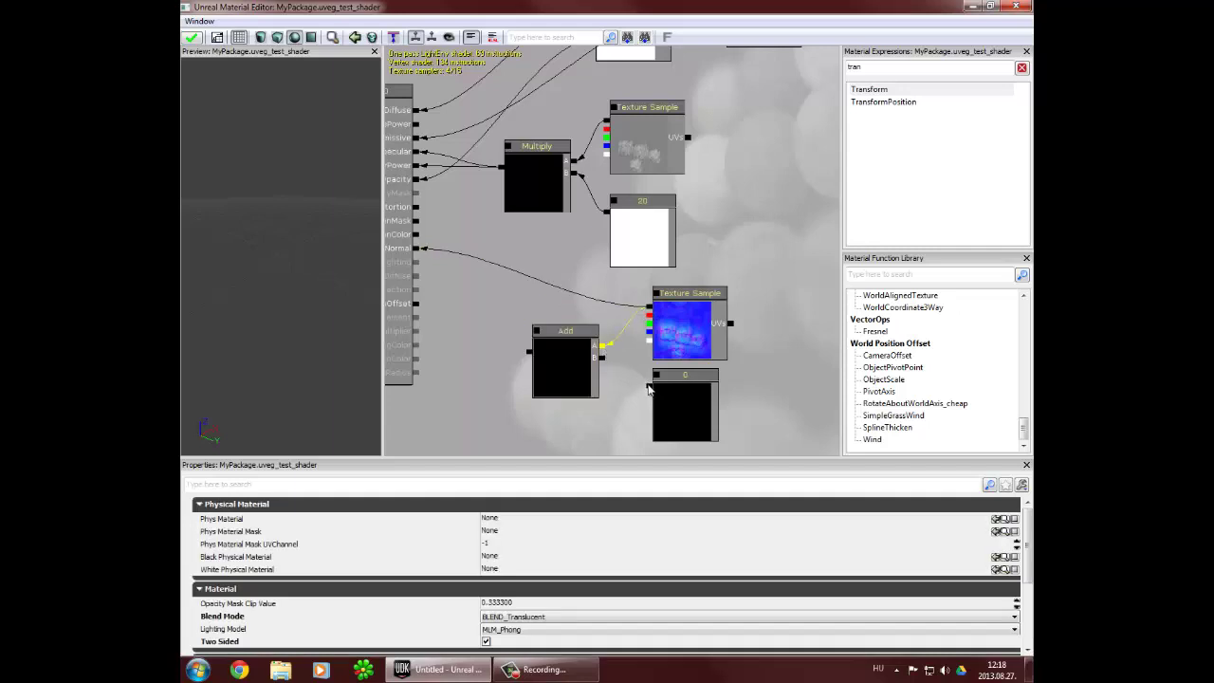
{"action": "left_click_drag", "start_coordinate": [649, 386], "coordinate": [601, 361]}
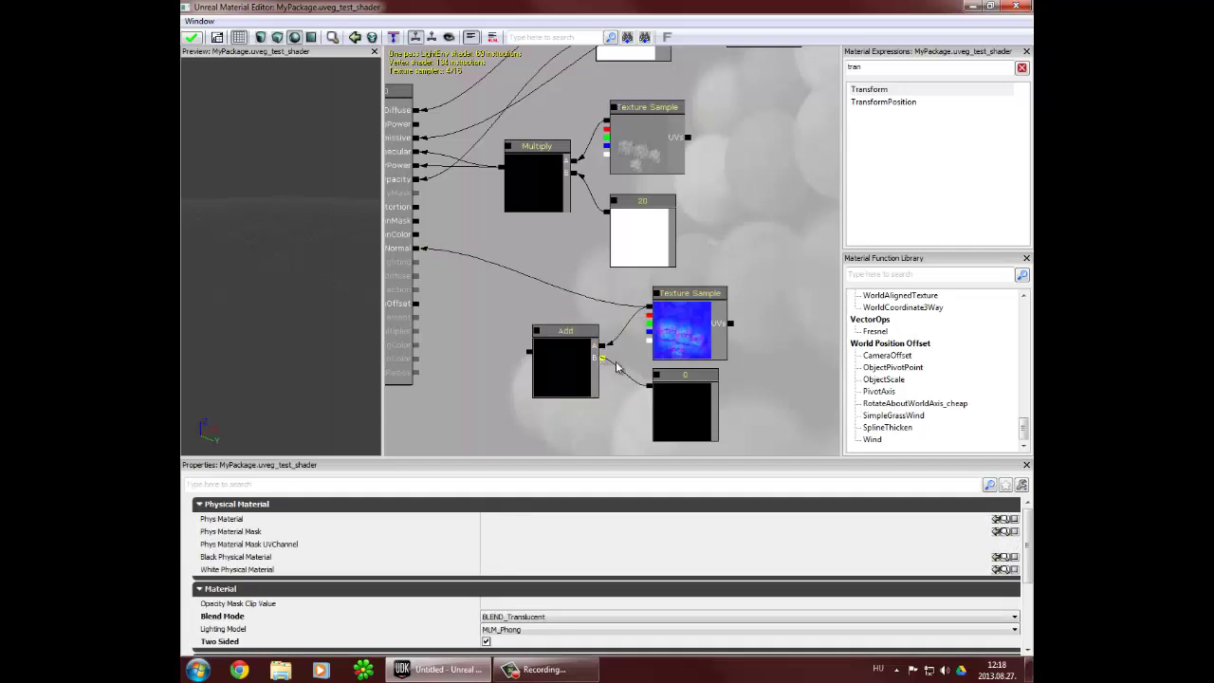
- Set the R value of the Constant feeding the Add node to 5
{"action": "left_click", "coordinate": [681, 394]}
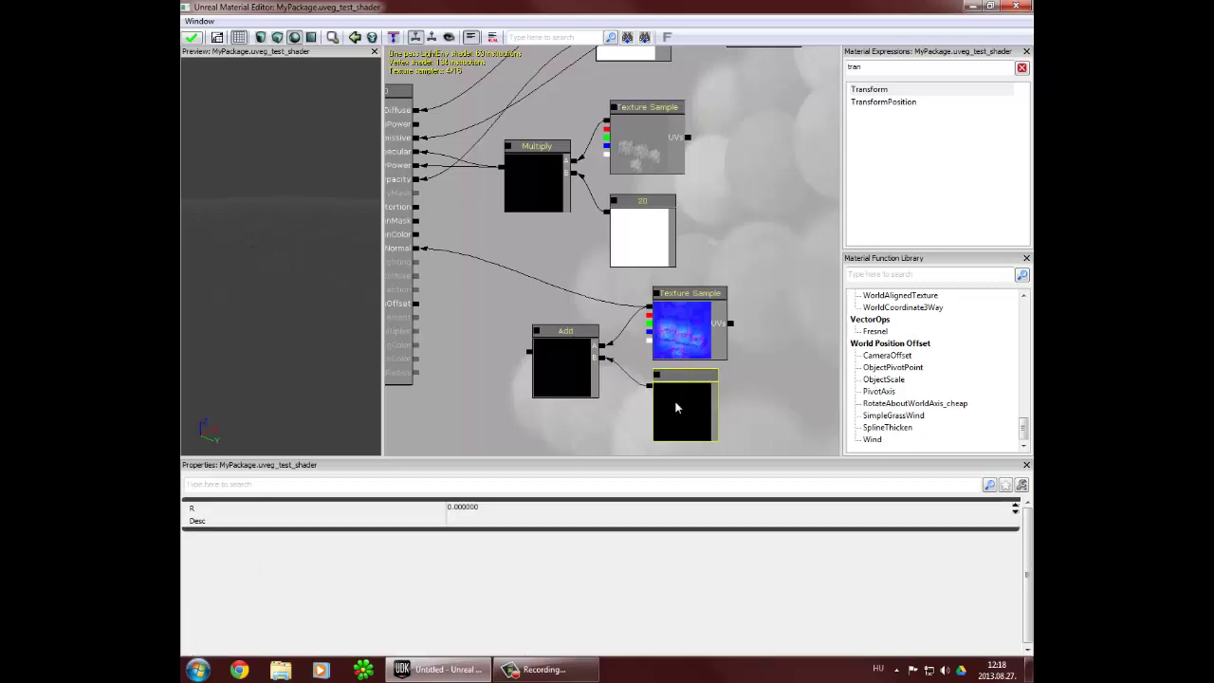
{"action": "left_click", "coordinate": [501, 507]}
{"action": "type", "text": "5"}
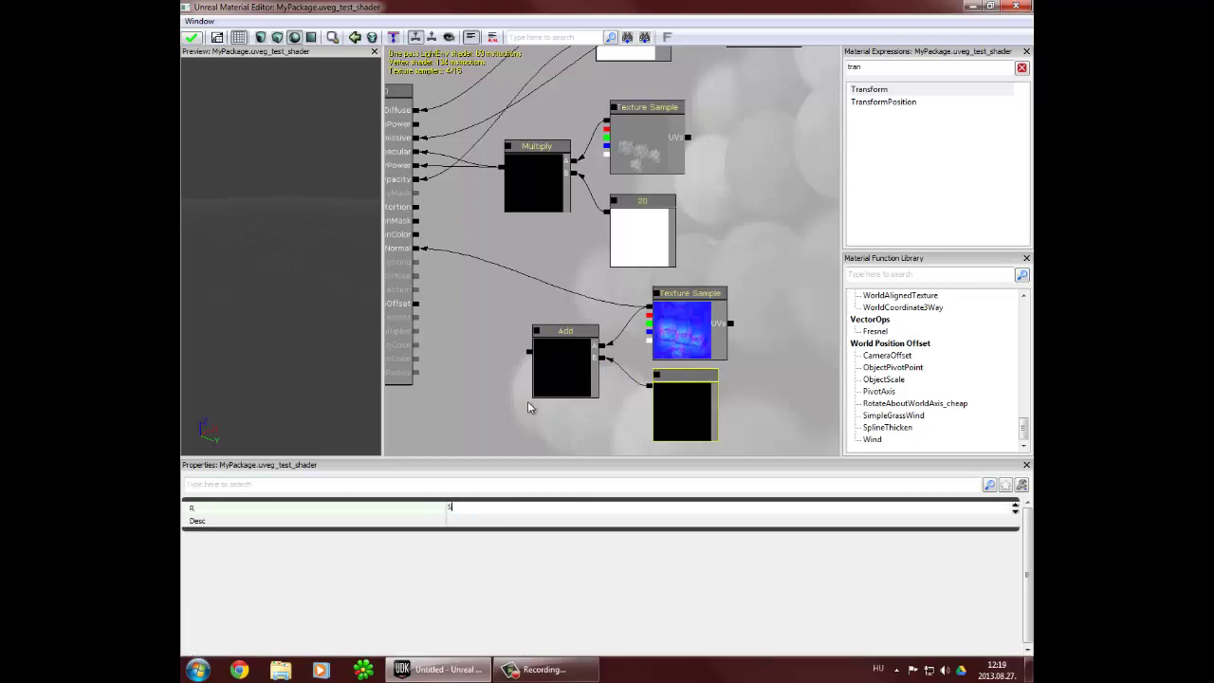
{"action": "key", "text": "Return"}
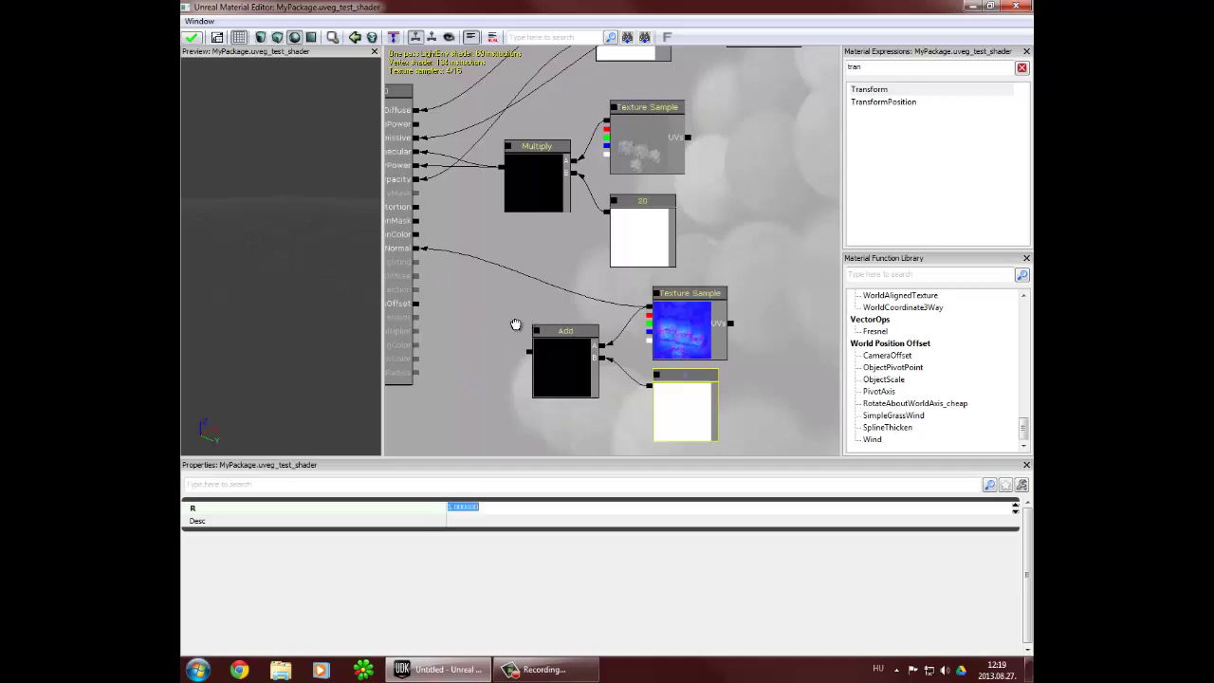
- Connect the Add node's output to the material's Distortion input
{"action": "left_click_drag", "start_coordinate": [515, 325], "coordinate": [583, 339]}
{"action": "left_click", "coordinate": [569, 342]}
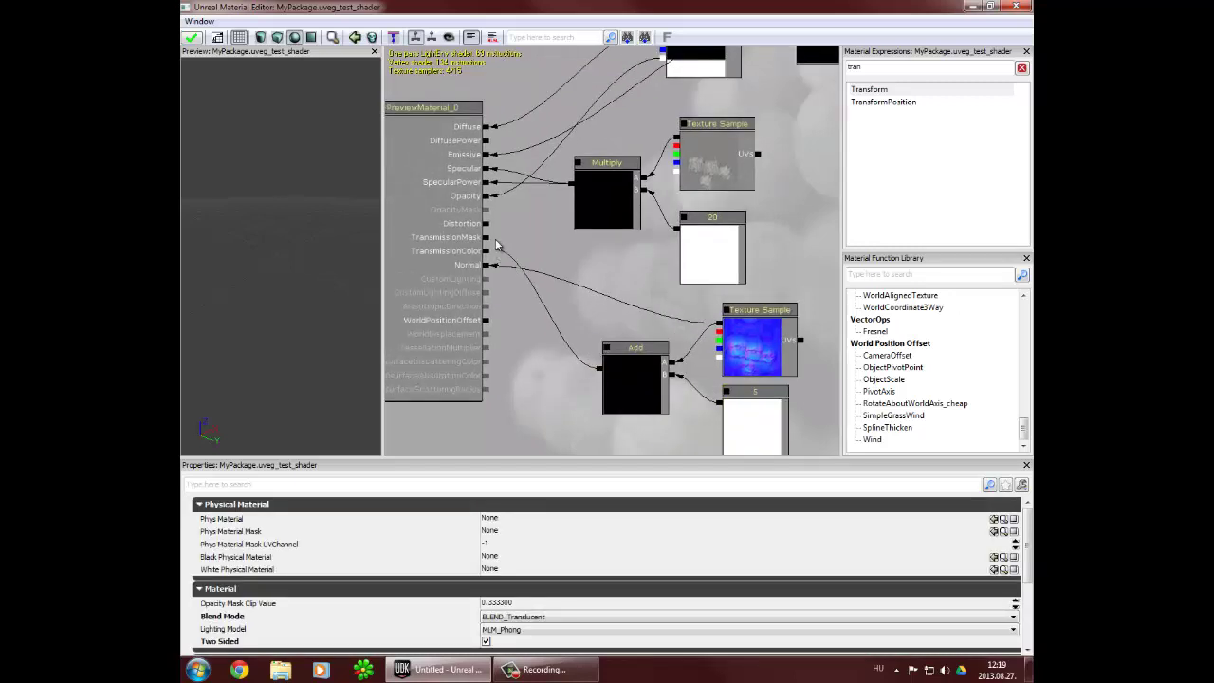
{"action": "left_click_drag", "start_coordinate": [495, 245], "coordinate": [486, 224]}
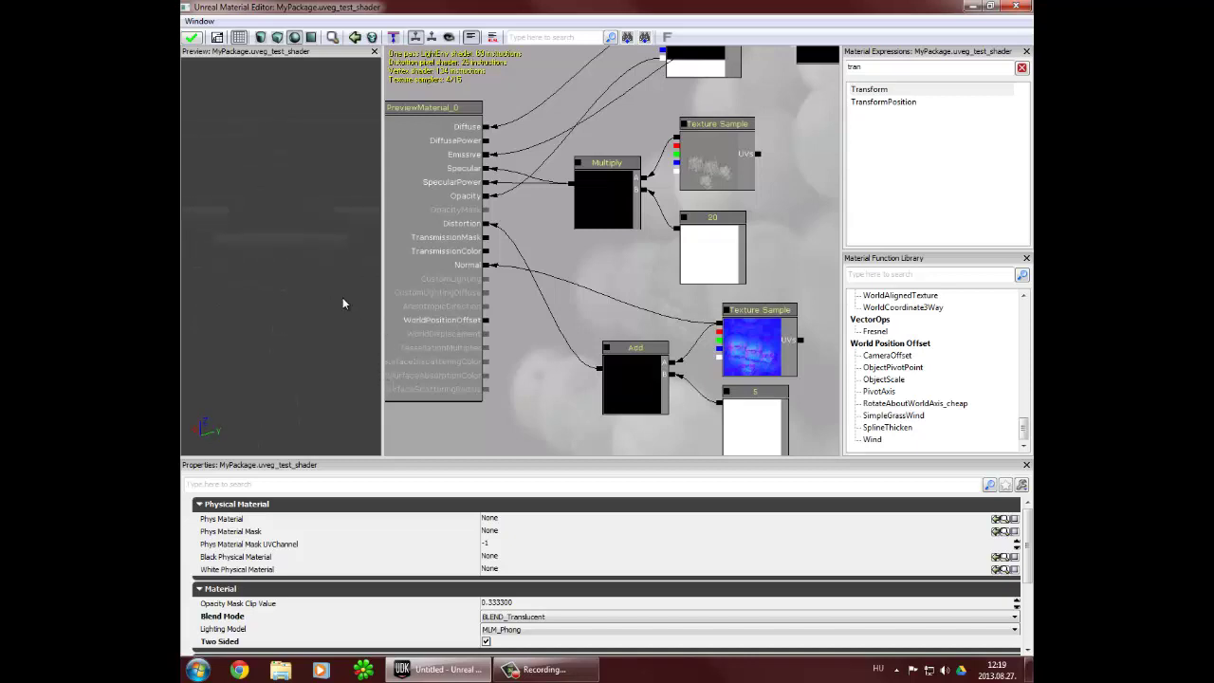
- Add a Panner expression in the empty graph area beside the normal map Texture Sample, leaving space between them
{"action": "left_click_drag", "start_coordinate": [538, 319], "coordinate": [450, 302]}
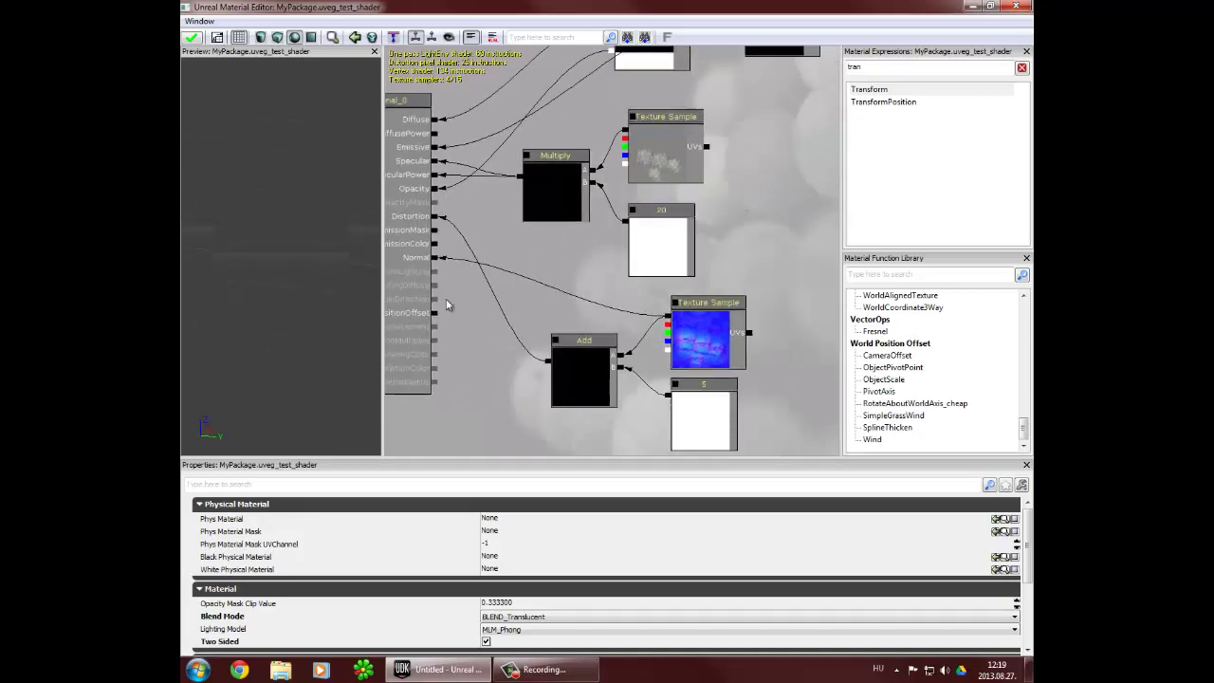
{"action": "left_click_drag", "start_coordinate": [728, 364], "coordinate": [535, 347]}
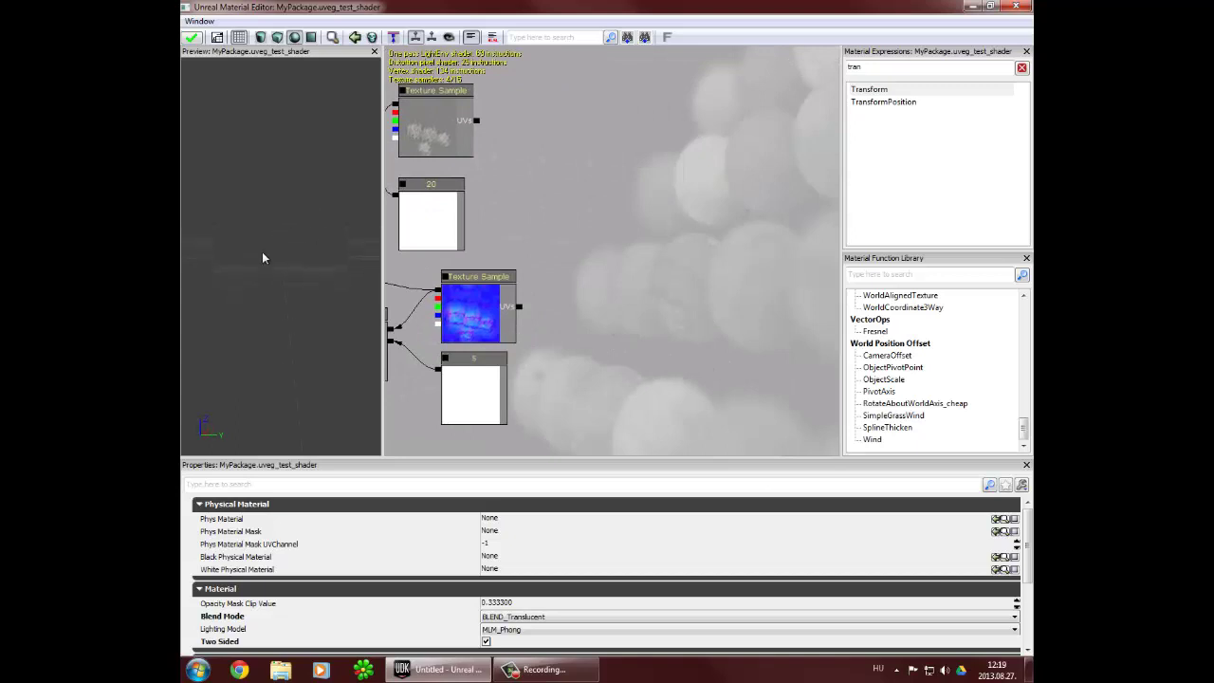
{"action": "left_click_drag", "start_coordinate": [628, 332], "coordinate": [641, 365]}
{"action": "scroll", "coordinate": [652, 347], "scroll_direction": "down", "scroll_amount": 2}
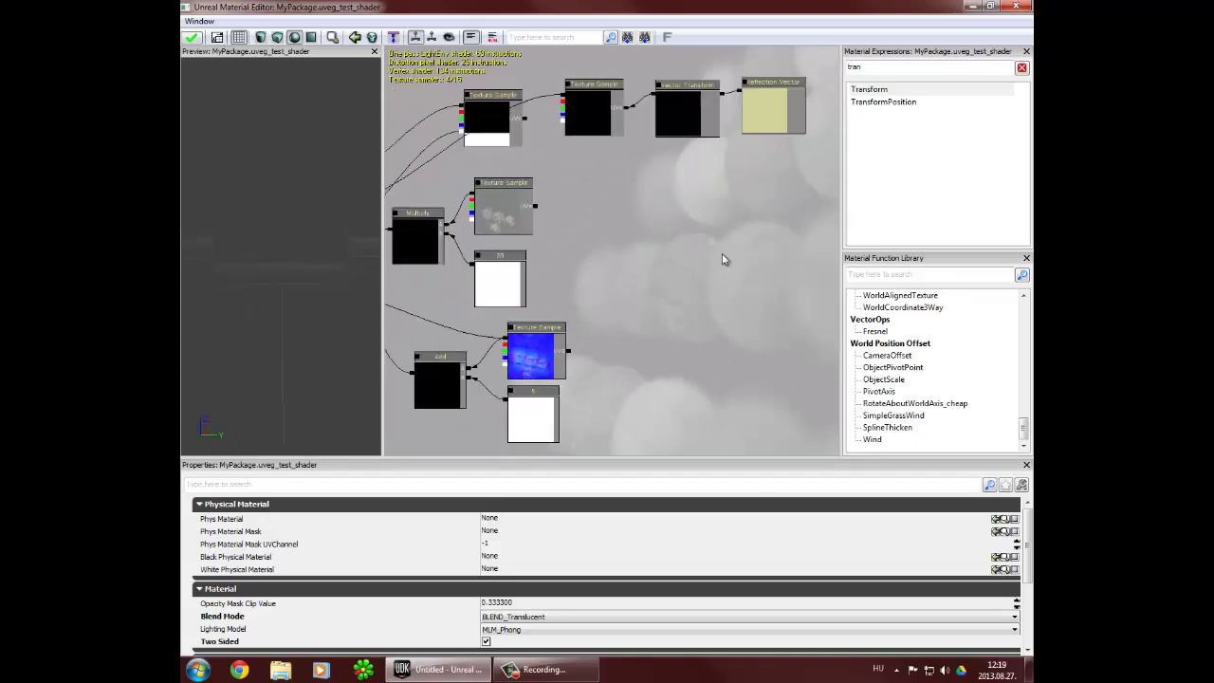
{"action": "left_click", "coordinate": [655, 319]}
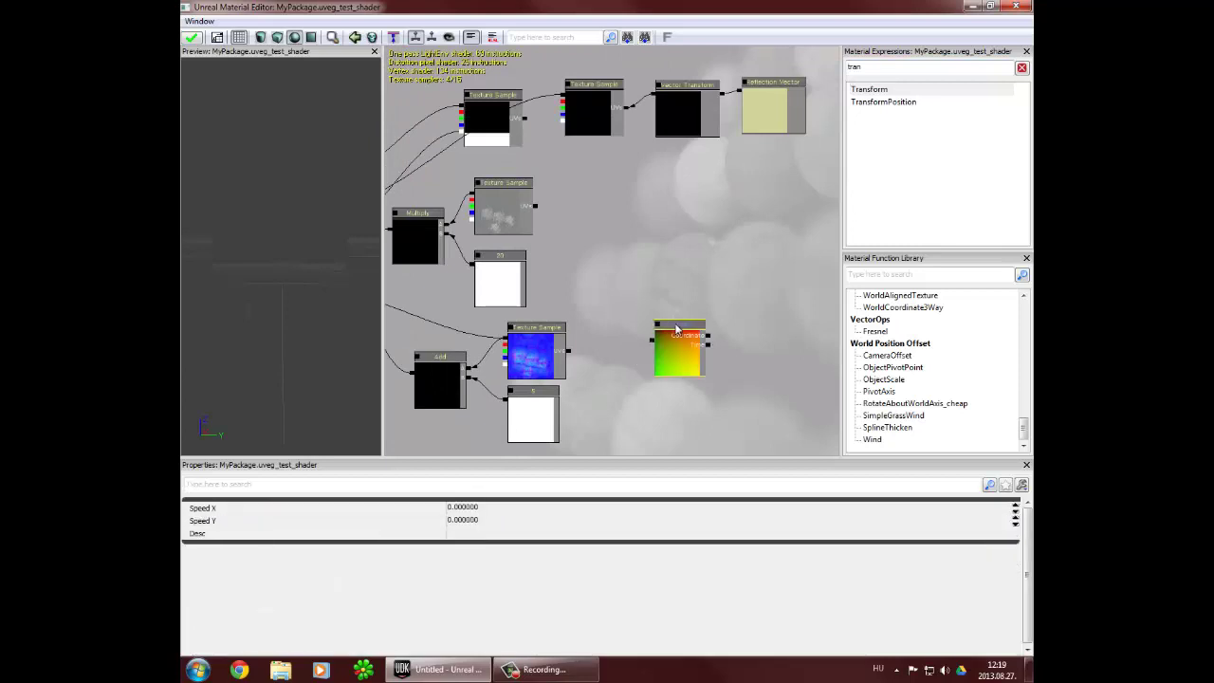
{"action": "left_click_drag", "start_coordinate": [679, 331], "coordinate": [744, 286]}
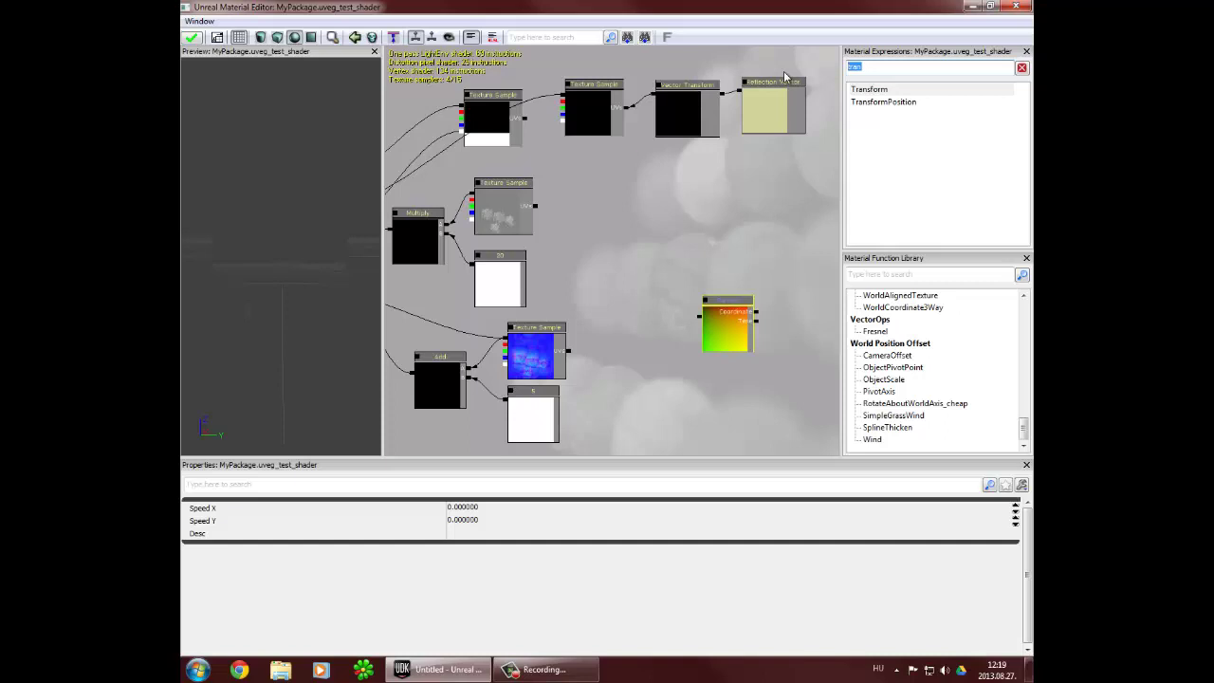
- Find the Rotator expression and add it below the Panner node
{"action": "type", "text": "rot"}
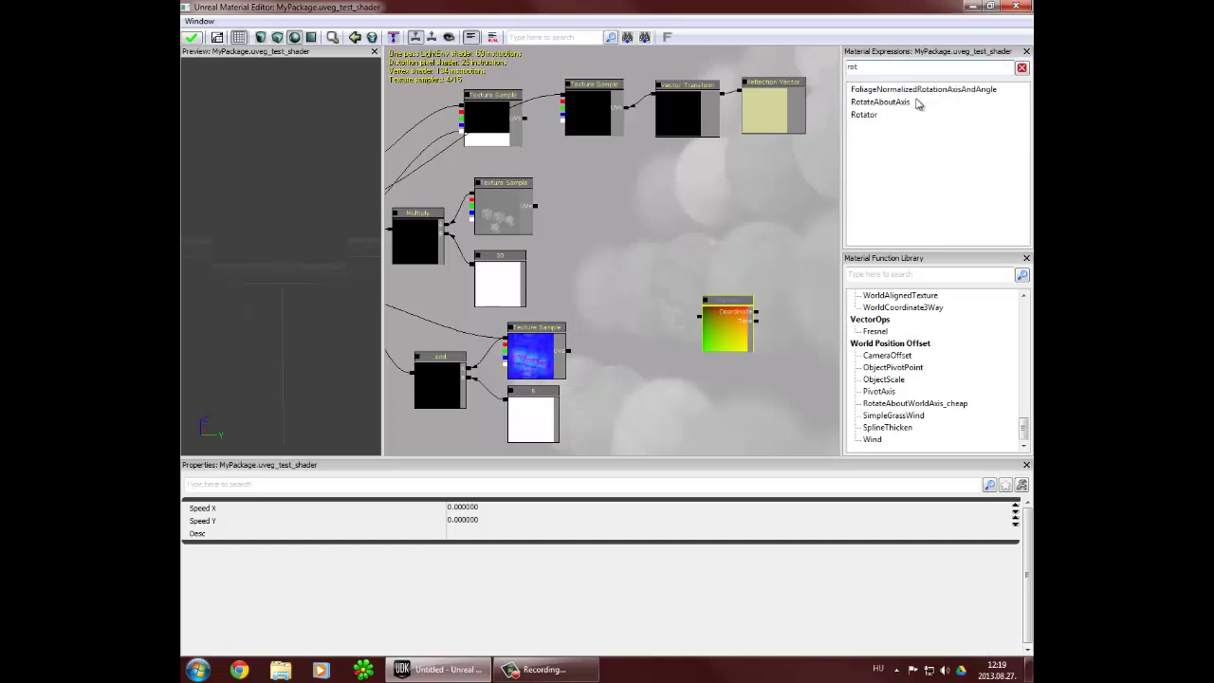
{"action": "left_click", "coordinate": [876, 117]}
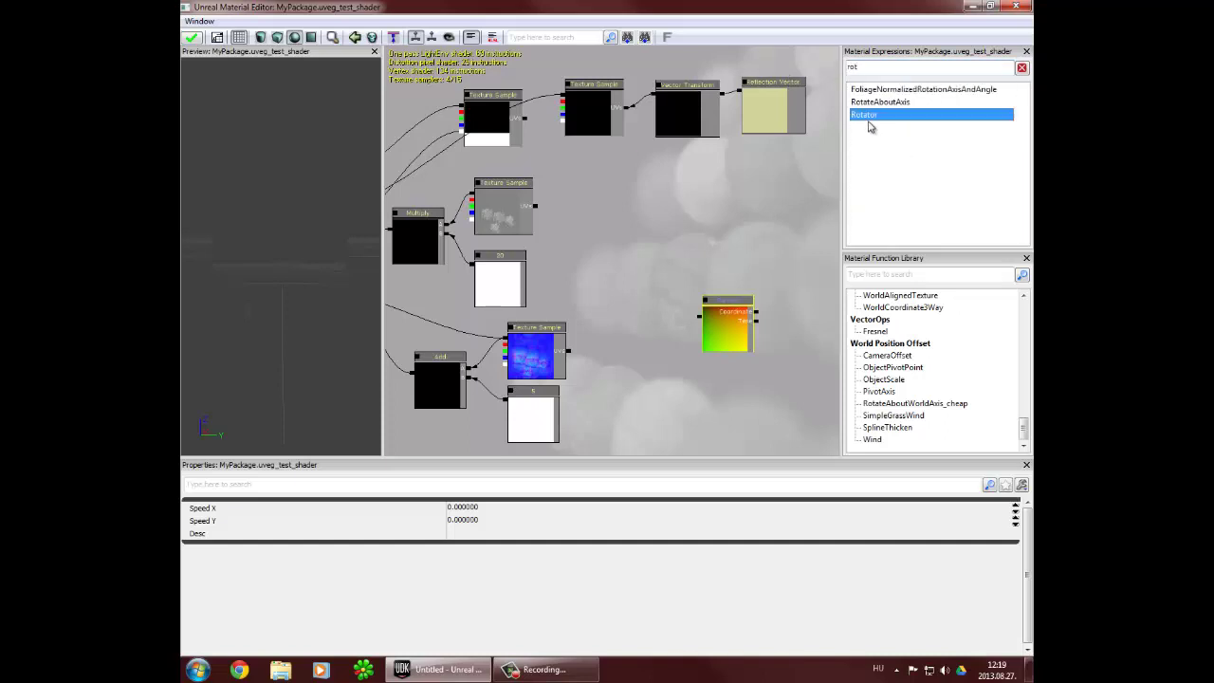
{"action": "left_click", "coordinate": [743, 405]}
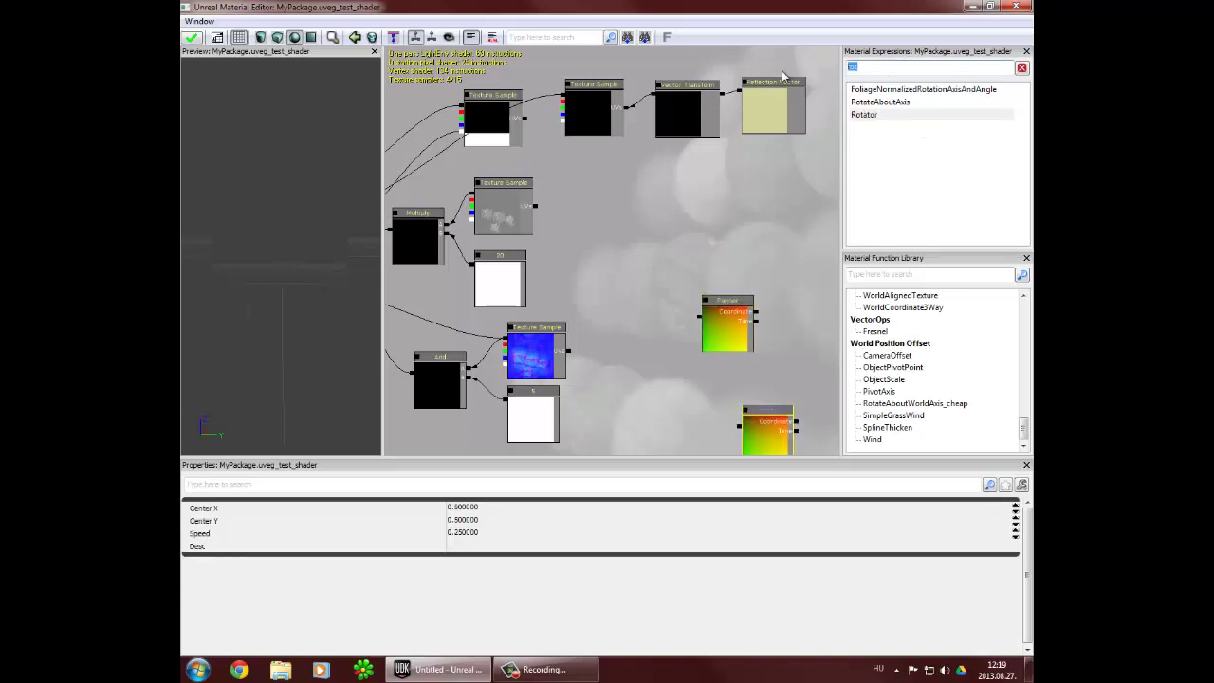
- Add a TextureCoordinate expression and place it on the input side of the Panner node
{"action": "type", "text": "texture"}
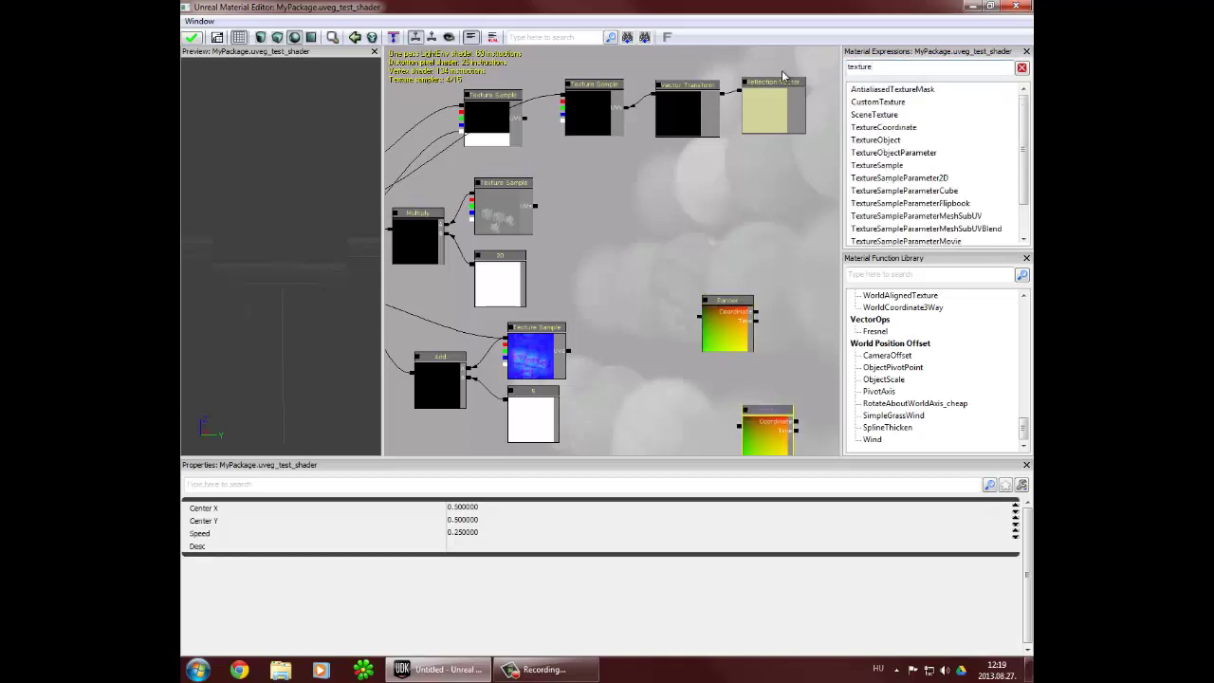
{"action": "left_click", "coordinate": [906, 127]}
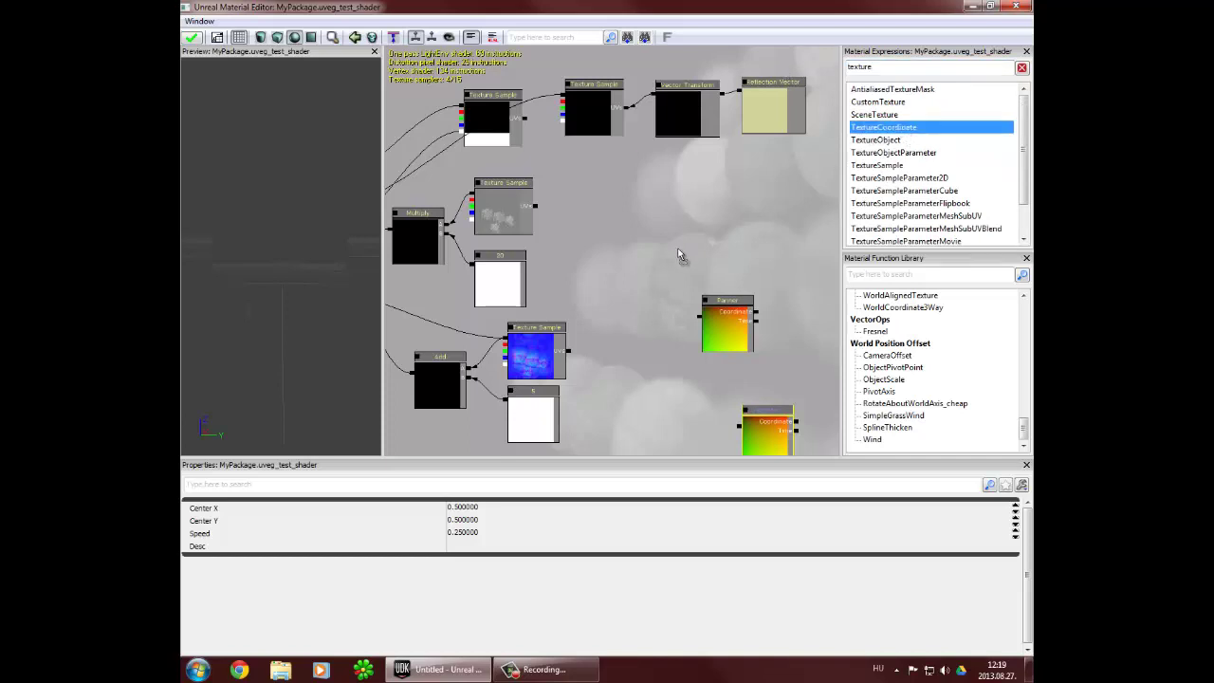
{"action": "left_click", "coordinate": [632, 325]}
{"action": "left_click_drag", "start_coordinate": [785, 351], "coordinate": [765, 248]}
{"action": "left_click_drag", "start_coordinate": [627, 274], "coordinate": [837, 244], "text": "ctrl"}
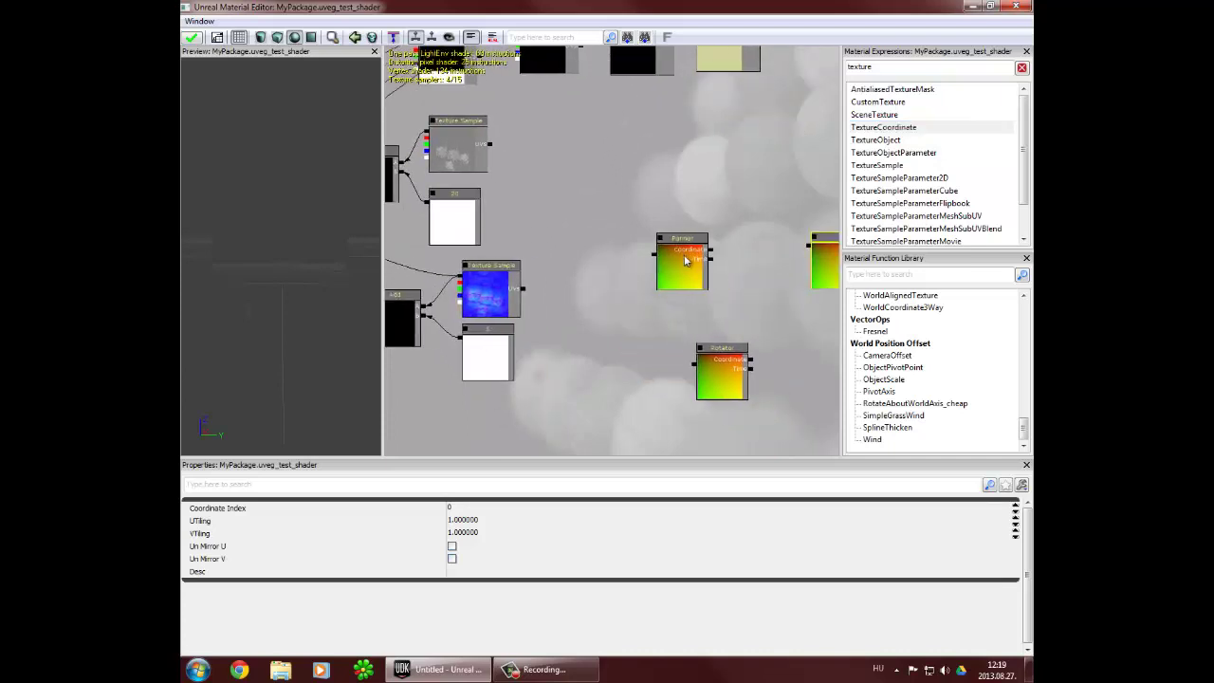
- Stack the Panner directly above the Rotator, close together between the normal map Texture Sample and the TextureCoordinate node
{"action": "left_click", "coordinate": [695, 257]}
{"action": "left_click_drag", "start_coordinate": [695, 256], "coordinate": [730, 262], "text": "ctrl"}
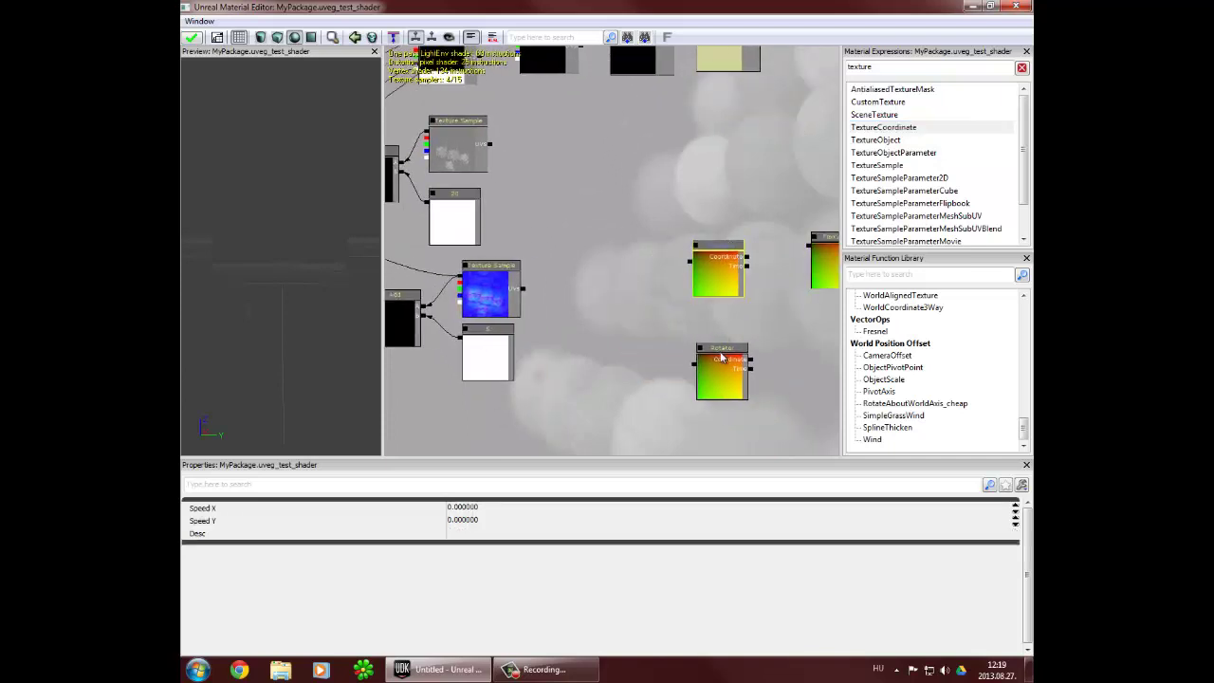
{"action": "left_click_drag", "start_coordinate": [720, 337], "coordinate": [717, 300], "text": "ctrl"}
{"action": "left_click", "coordinate": [726, 354]}
{"action": "left_click", "coordinate": [606, 287]}
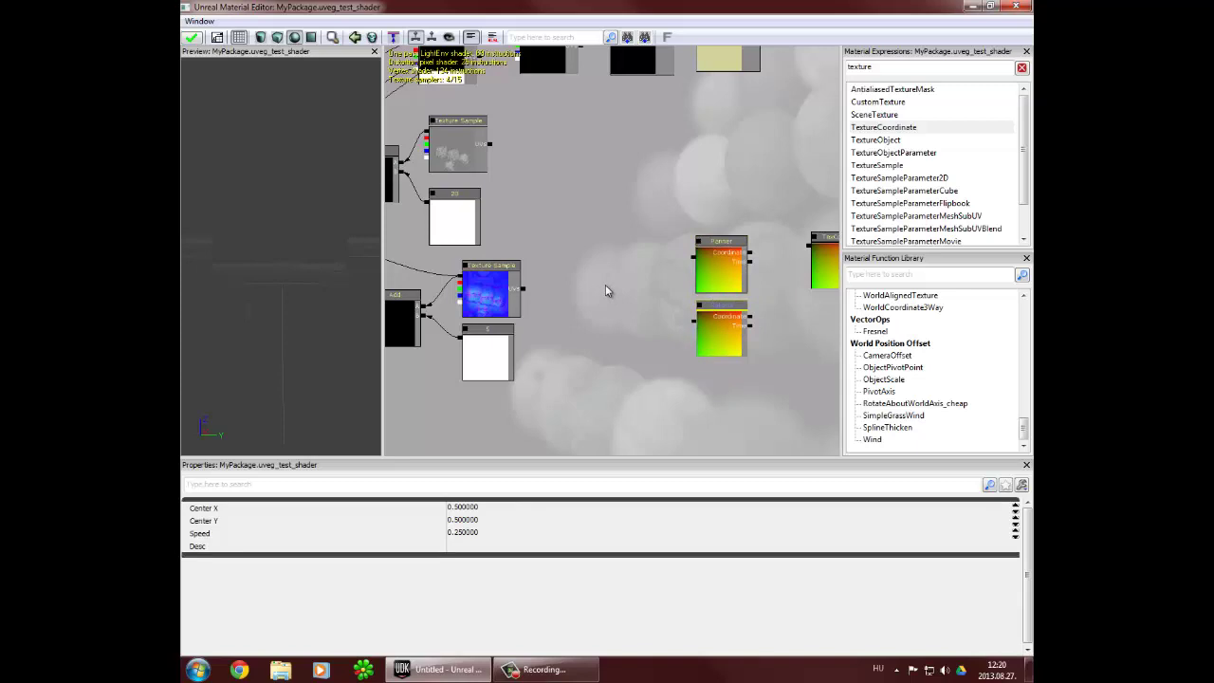
- Add a Multiply node between the normal map Texture Sample and the Panner, and feed the Panner and Rotator outputs into its two inputs
{"action": "left_click", "coordinate": [605, 284]}
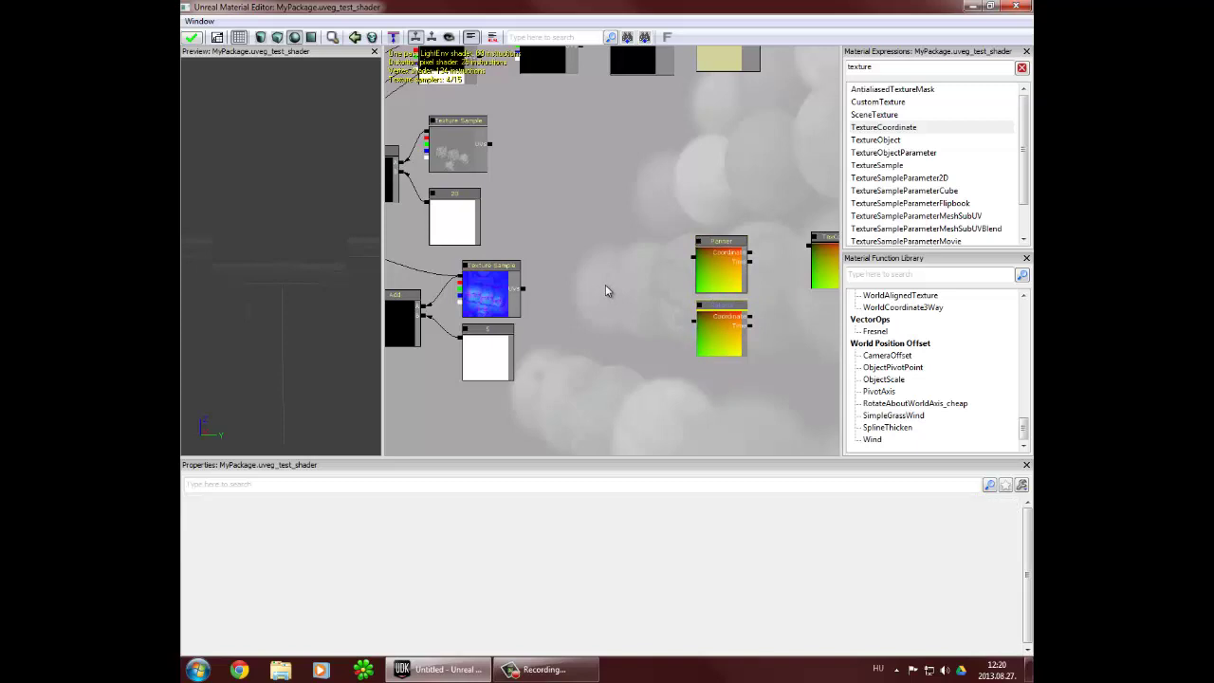
{"action": "key", "text": "m"}
{"action": "left_click", "coordinate": [605, 284]}
{"action": "left_click_drag", "start_coordinate": [621, 289], "coordinate": [615, 262]}
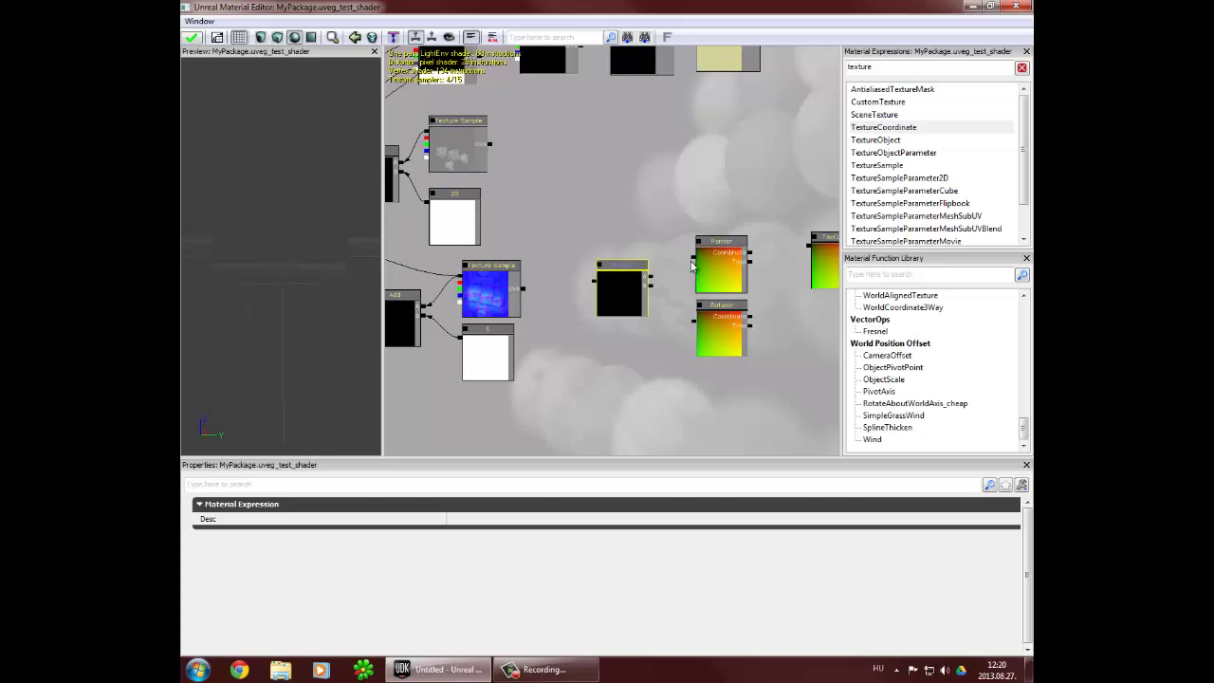
{"action": "left_click_drag", "start_coordinate": [693, 257], "coordinate": [650, 276]}
{"action": "left_click_drag", "start_coordinate": [693, 320], "coordinate": [651, 283]}
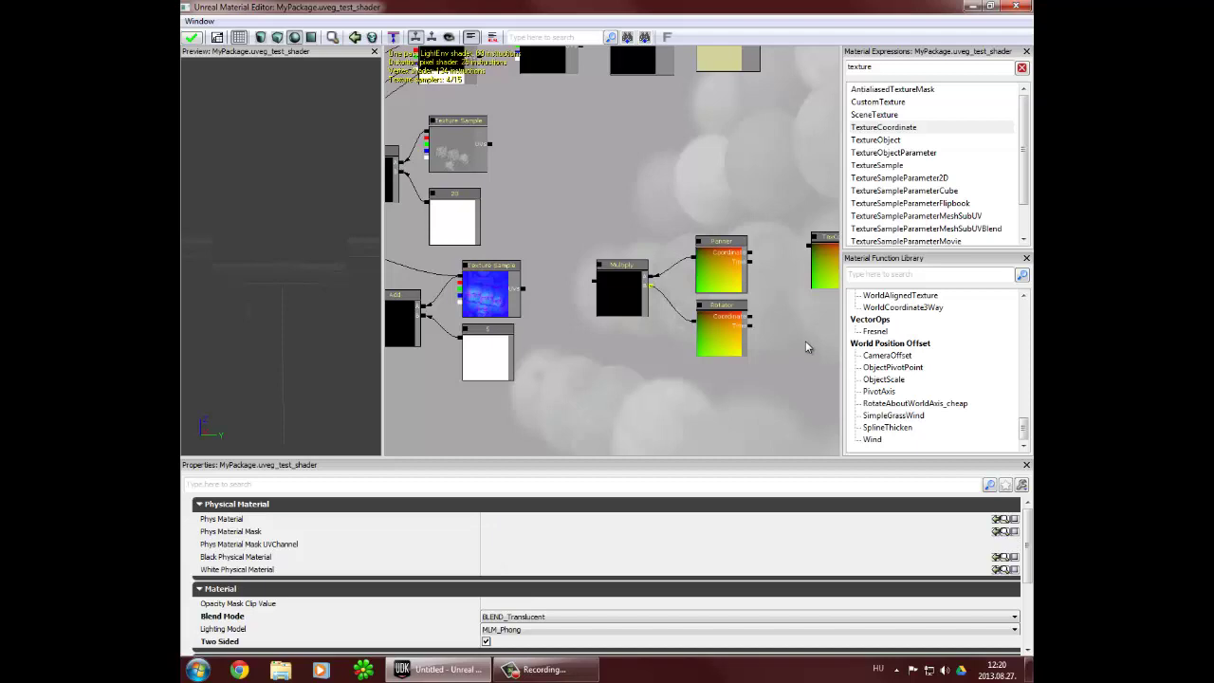
- Connect the TextureCoordinate output to the Coordinate inputs of both the Panner and the Rotator
{"action": "left_click_drag", "start_coordinate": [809, 302], "coordinate": [664, 306]}
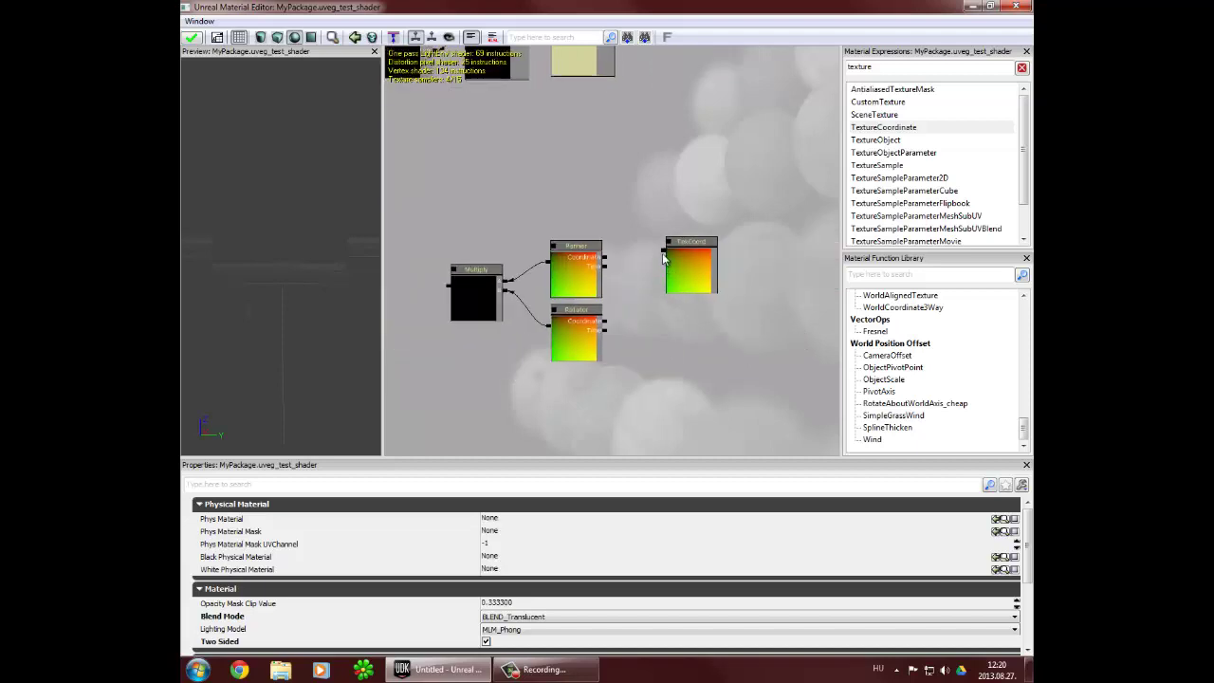
{"action": "left_click_drag", "start_coordinate": [664, 254], "coordinate": [611, 266]}
{"action": "left_click_drag", "start_coordinate": [604, 326], "coordinate": [664, 251]}
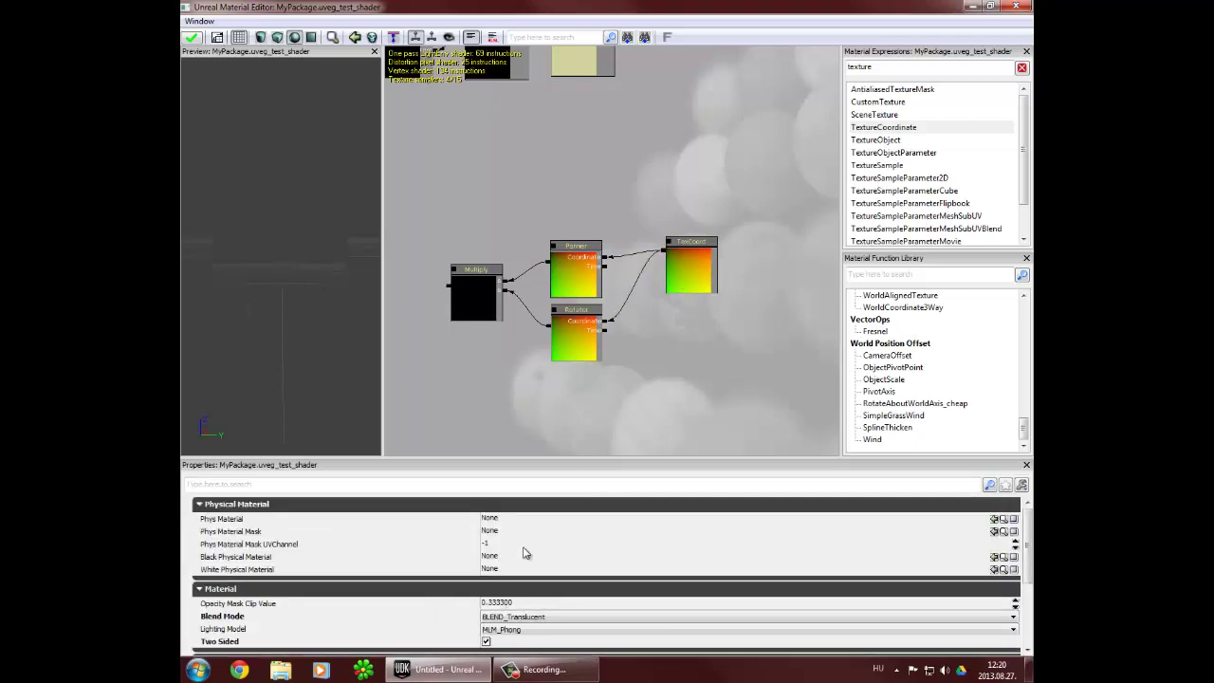
- Set both UTiling and VTiling of the TextureCoordinate node to 5
{"action": "left_click", "coordinate": [677, 246]}
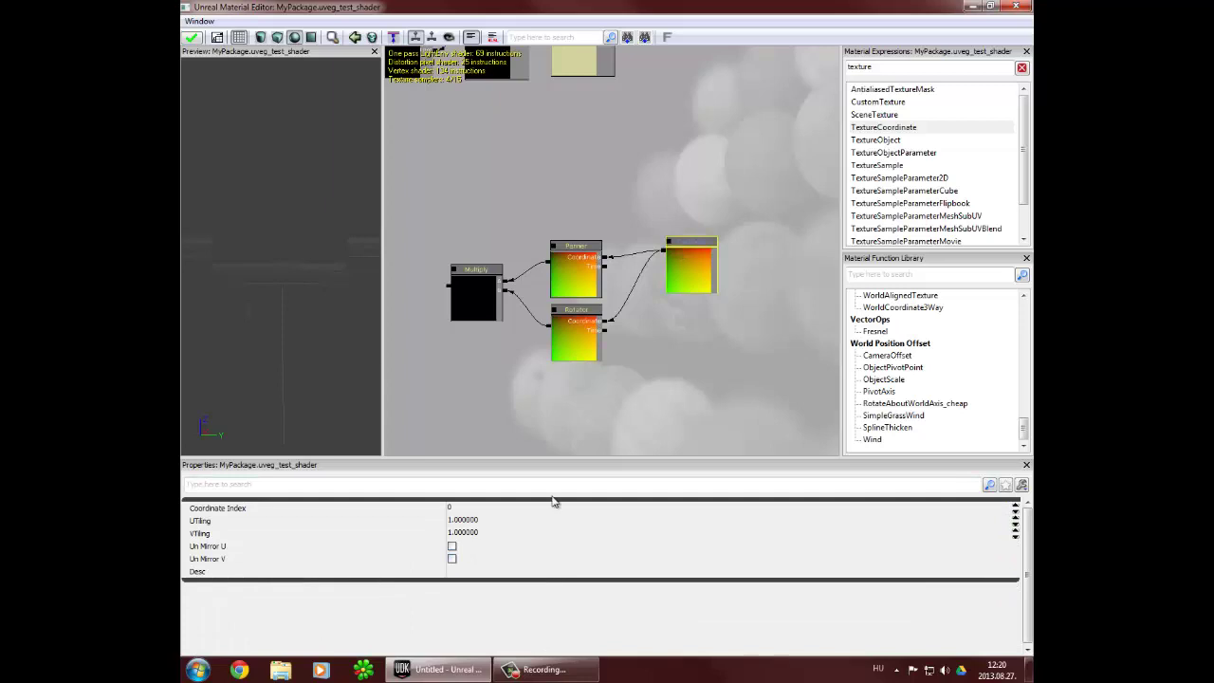
{"action": "left_click", "coordinate": [463, 520]}
{"action": "type", "text": "5"}
{"action": "key", "text": "Return"}
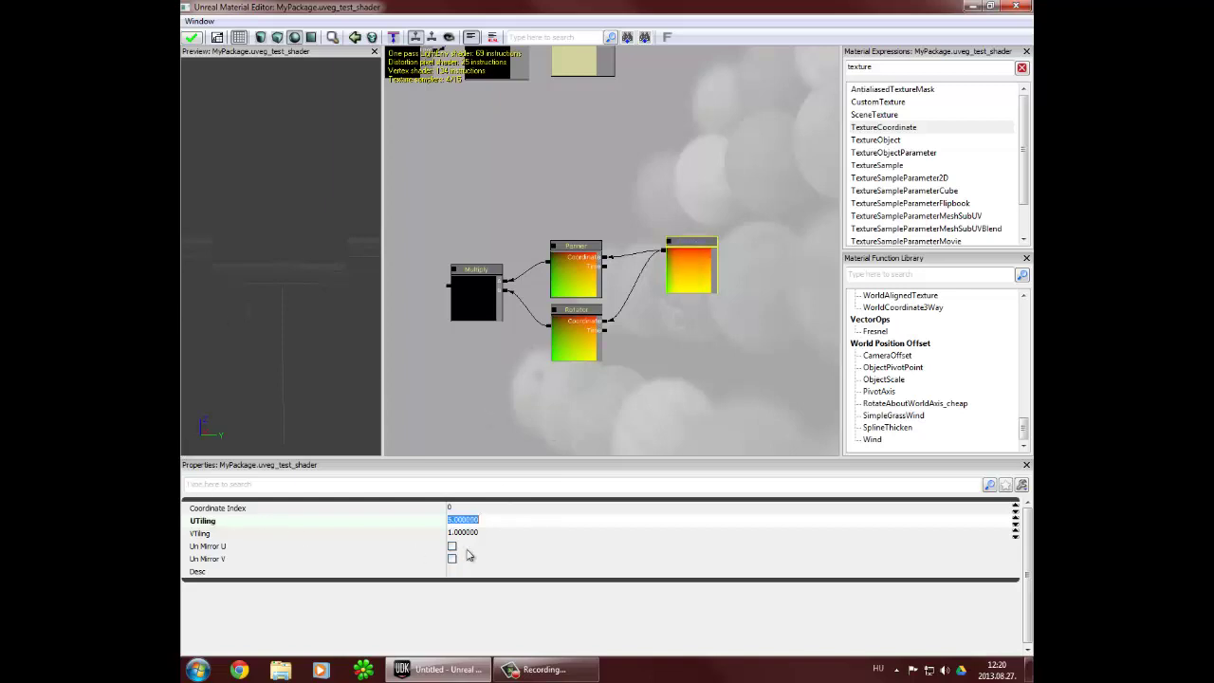
{"action": "left_click", "coordinate": [494, 536]}
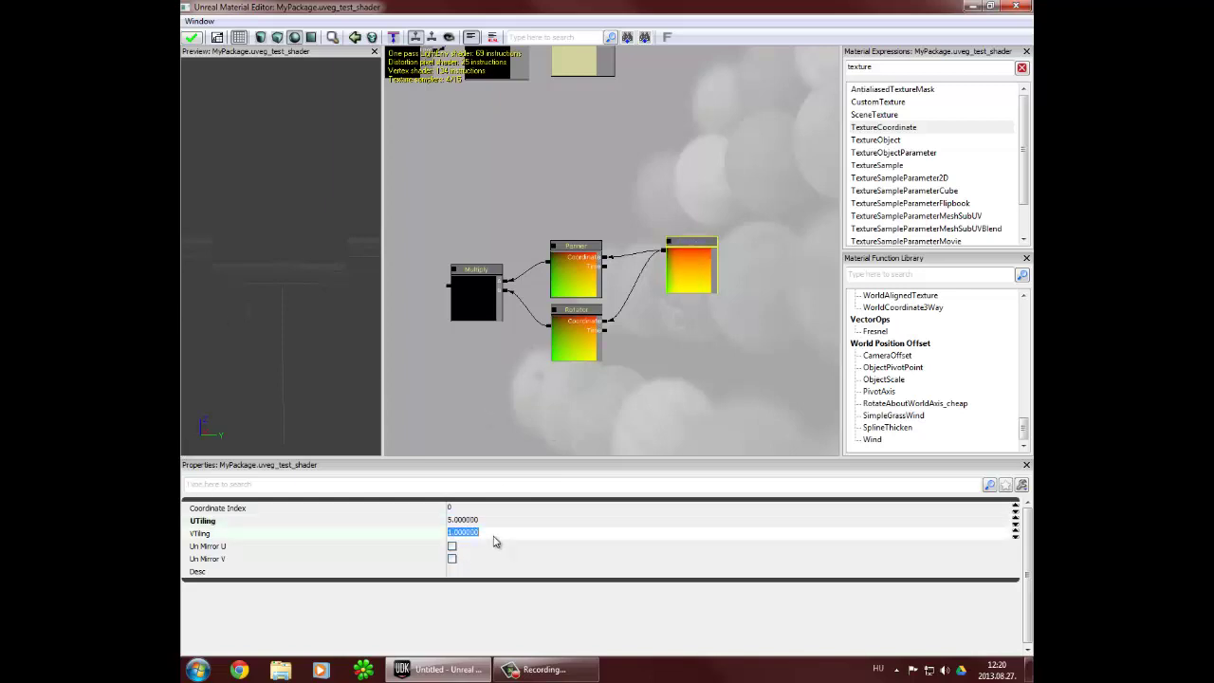
{"action": "type", "text": "5"}
{"action": "key", "text": "Return"}
- Set the Panner's Speed X to 0.23 and its Speed Y to -0.15
{"action": "left_click", "coordinate": [571, 248]}
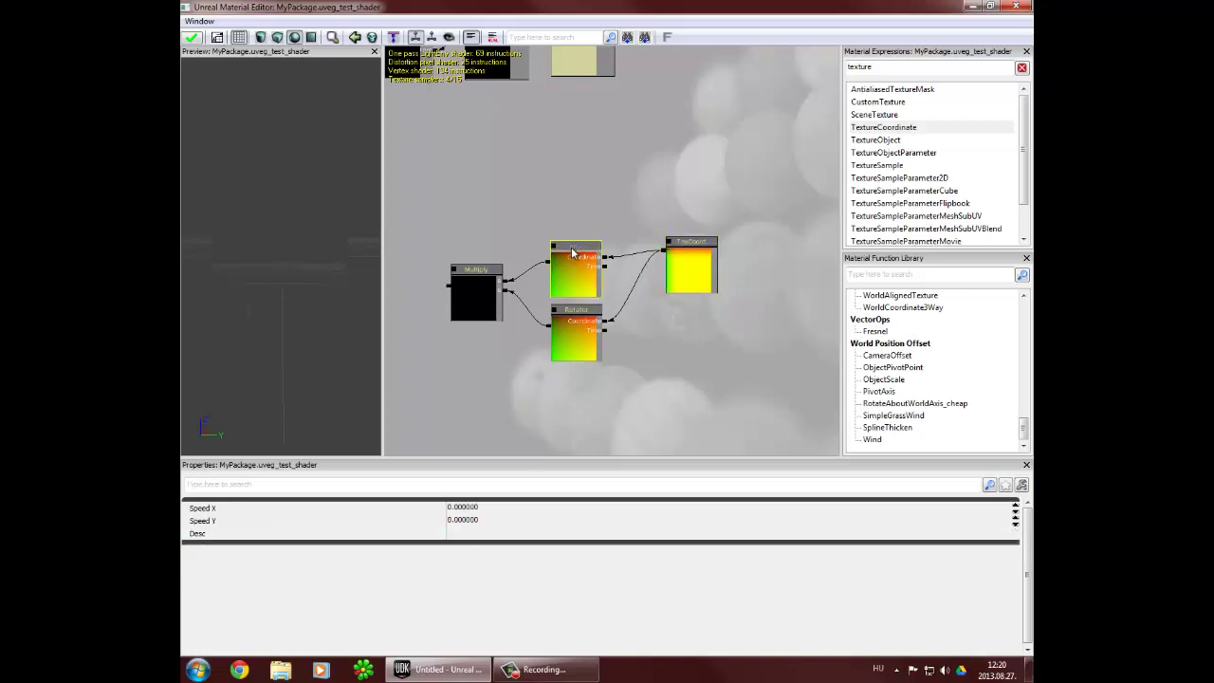
{"action": "left_click", "coordinate": [469, 507]}
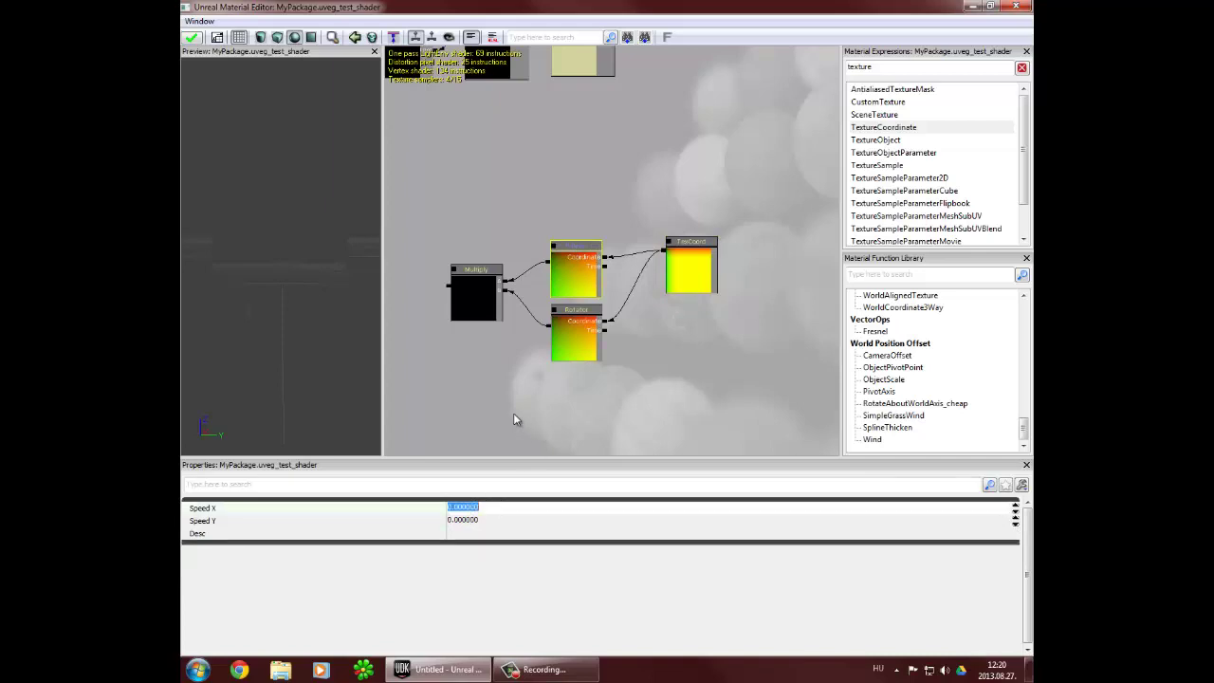
{"action": "type", "text": "0.23"}
{"action": "key", "text": "Return"}
{"action": "left_click", "coordinate": [479, 507]}
{"action": "left_click", "coordinate": [480, 522]}
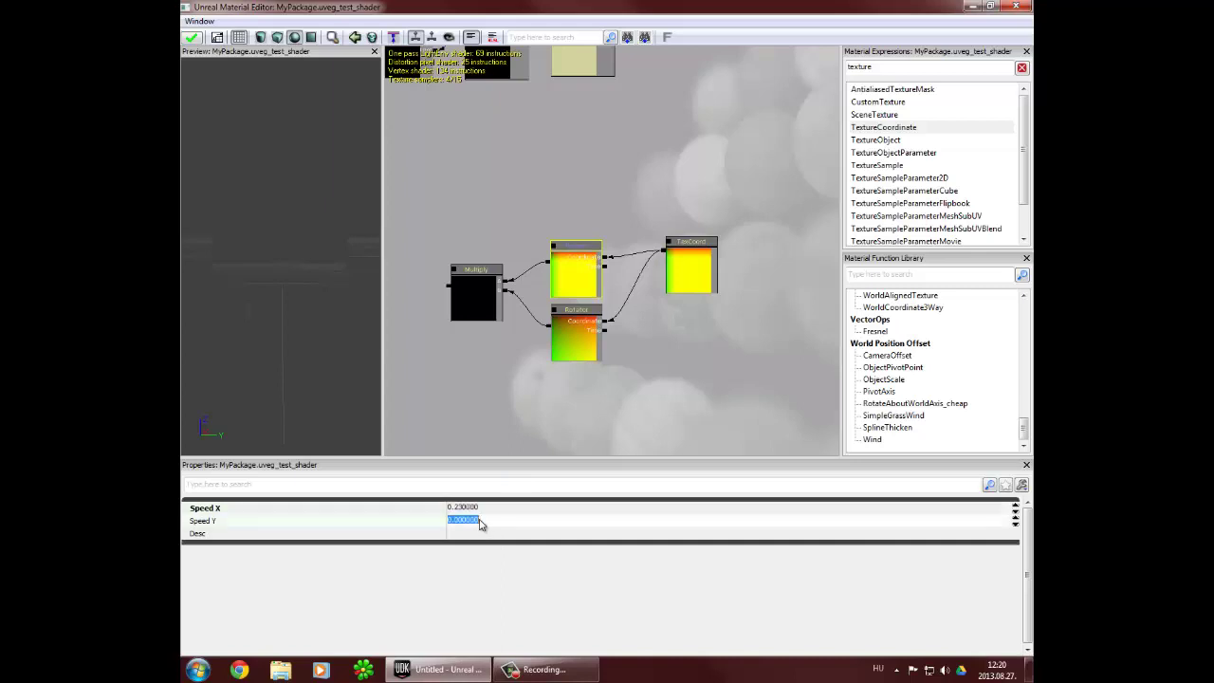
{"action": "key", "text": "BackSpace"}
{"action": "type", "text": "-0.150000"}
{"action": "key", "text": "Return"}
- Select the Rotator node to show its center and speed properties
{"action": "left_click_drag", "start_coordinate": [549, 392], "coordinate": [604, 364]}
{"action": "left_click", "coordinate": [615, 314]}
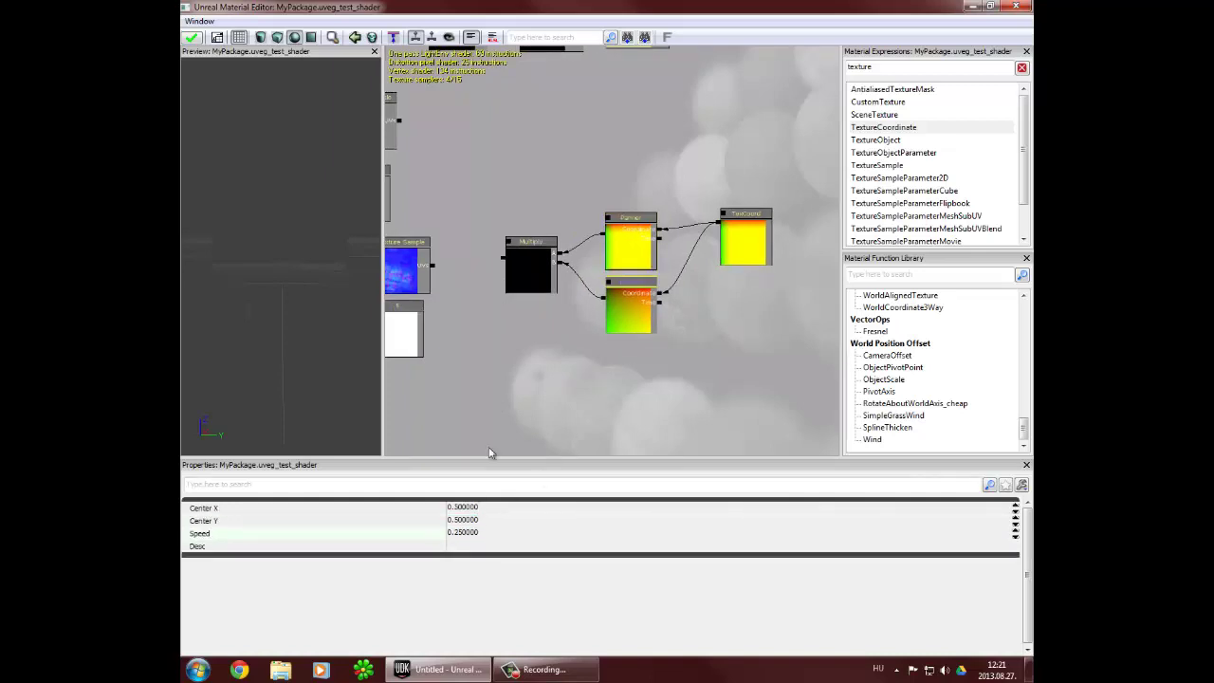